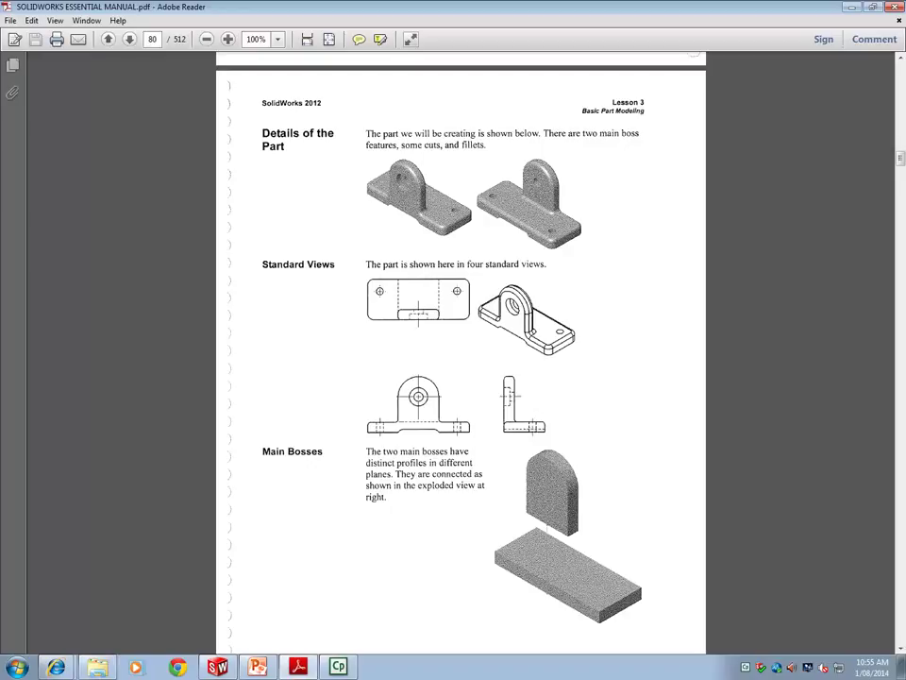
Examine the manual's part details, four standard views and the exploded view of the two main bosses on page 65
{"action": "scroll", "coordinate": [461, 358], "scroll_direction": "down", "scroll_amount": 2}
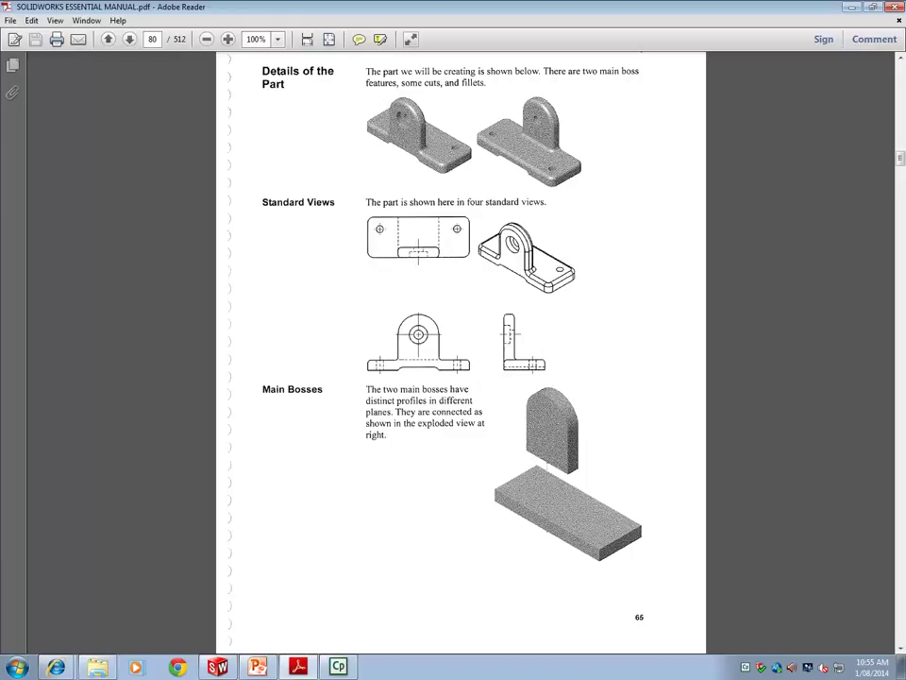
{"action": "scroll", "coordinate": [460, 358], "scroll_direction": "down", "scroll_amount": 2}
{"action": "scroll", "coordinate": [461, 359], "scroll_direction": "up", "scroll_amount": 1}
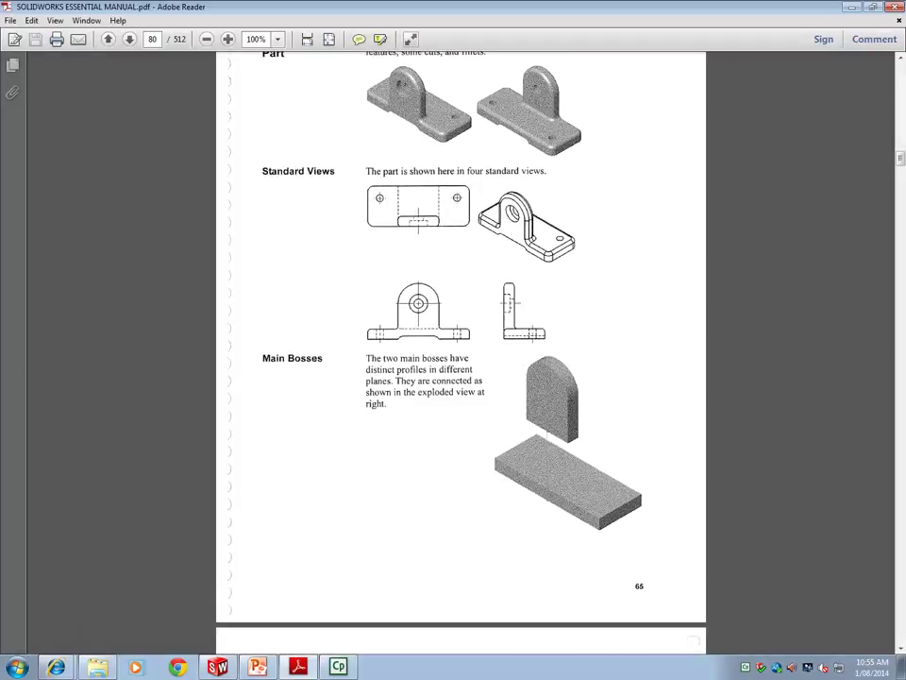
{"action": "scroll", "coordinate": [477, 290], "scroll_direction": "up", "scroll_amount": 4}
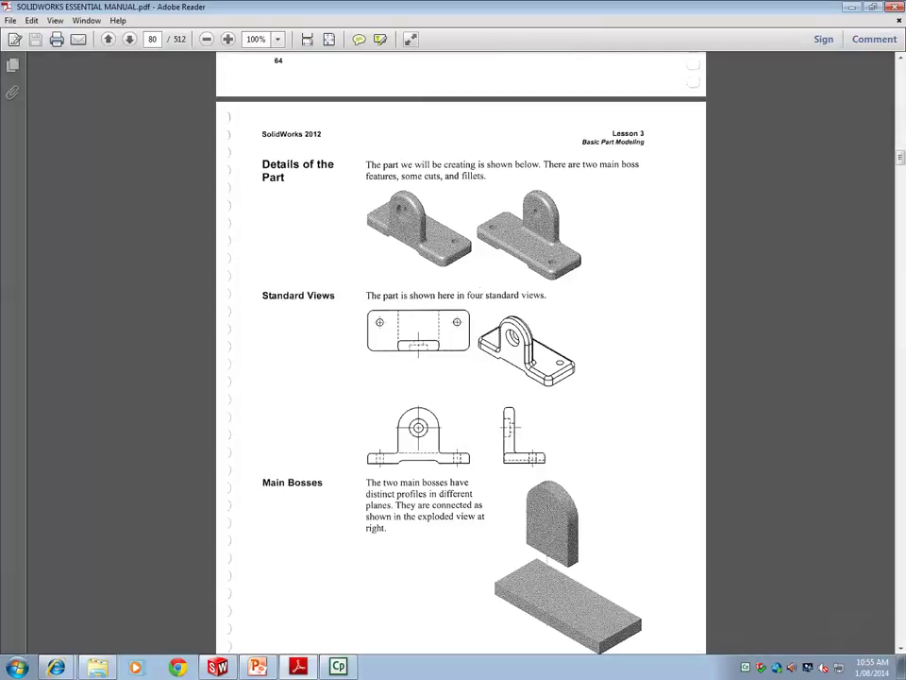
{"action": "scroll", "coordinate": [461, 359], "scroll_direction": "down", "scroll_amount": 4}
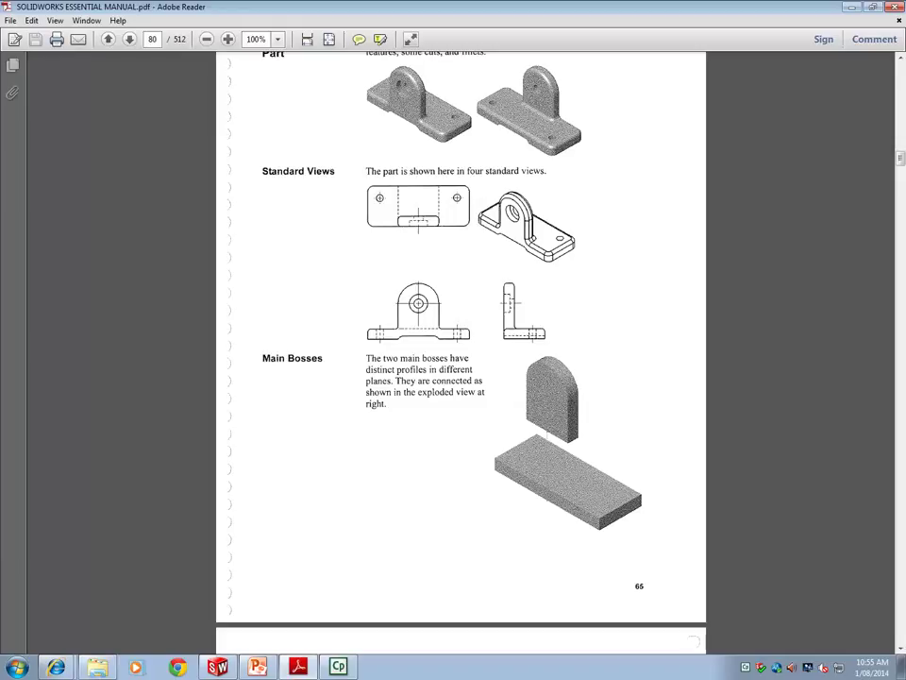
{"action": "scroll", "coordinate": [552, 406], "scroll_direction": "down", "scroll_amount": 2}
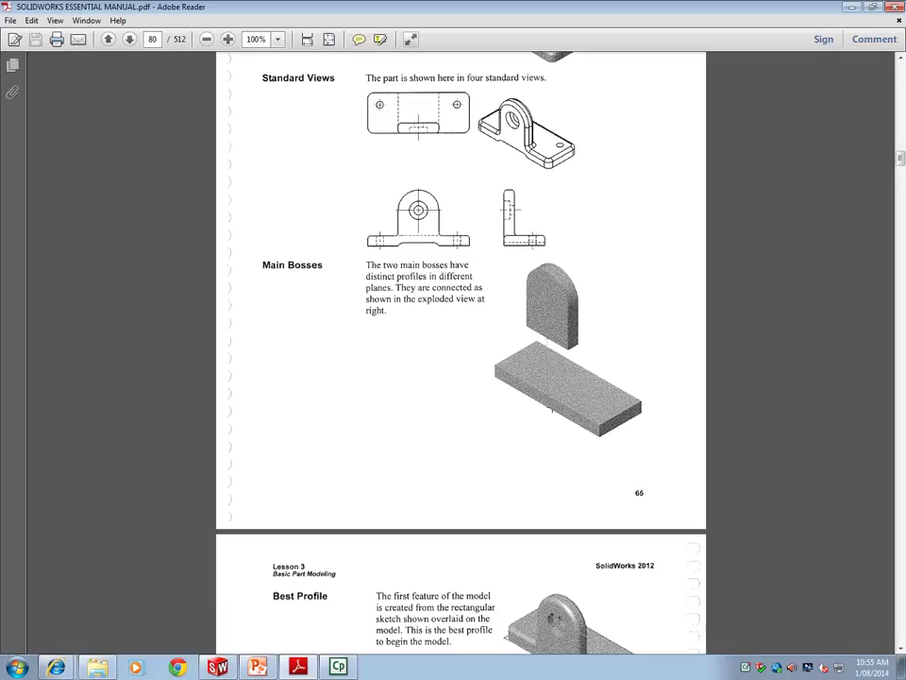
{"action": "scroll", "coordinate": [551, 406], "scroll_direction": "down", "scroll_amount": 3}
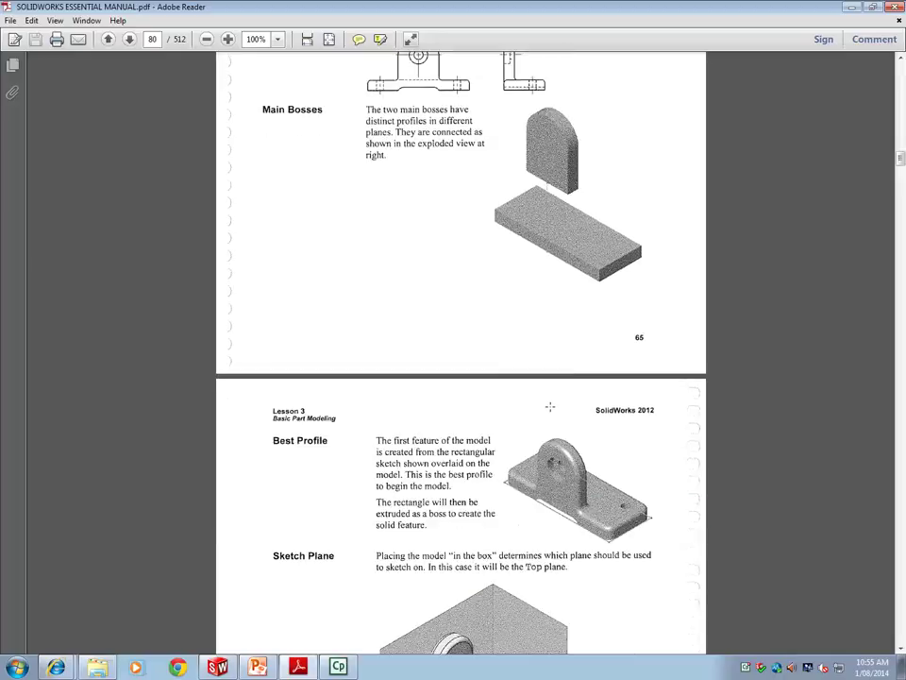
{"action": "scroll", "coordinate": [550, 407], "scroll_direction": "up", "scroll_amount": 3}
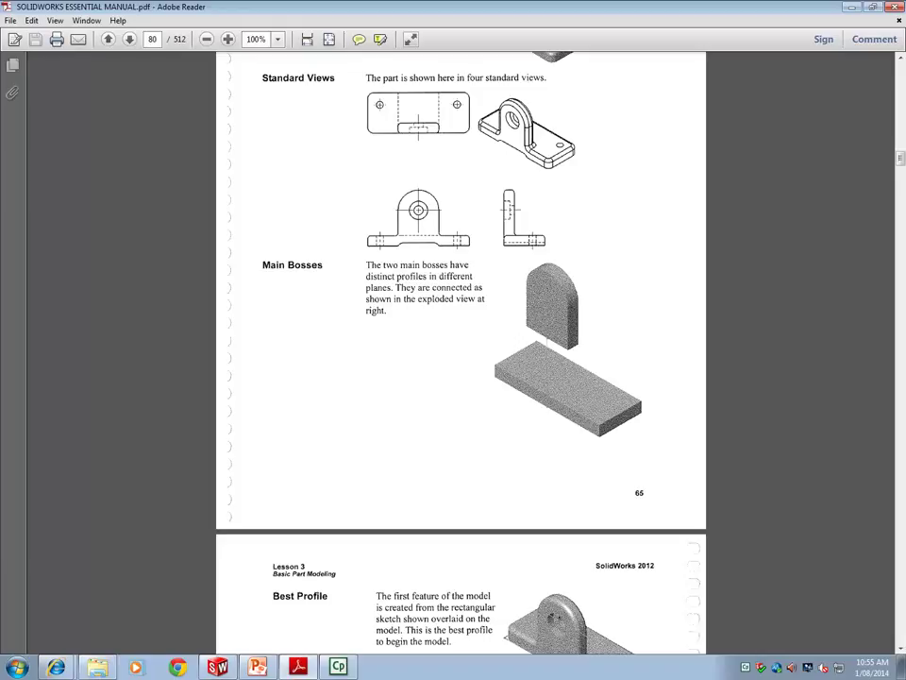
Read the manual's Best Profile, Sketch Plane and Design Intent sections for the bracket on page 66
{"action": "scroll", "coordinate": [566, 286], "scroll_direction": "down", "scroll_amount": 5}
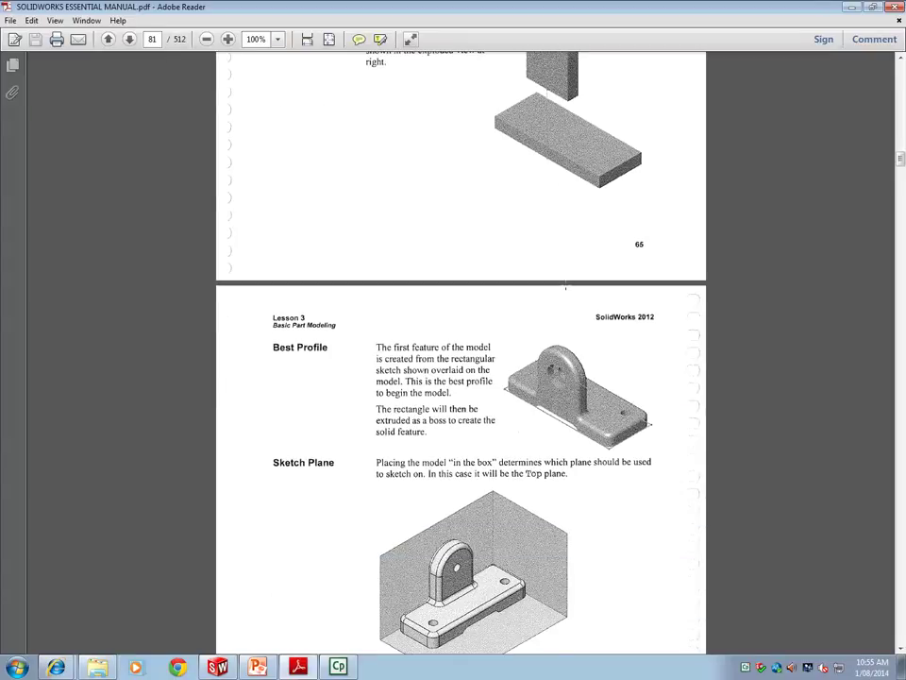
{"action": "scroll", "coordinate": [565, 286], "scroll_direction": "down", "scroll_amount": 2}
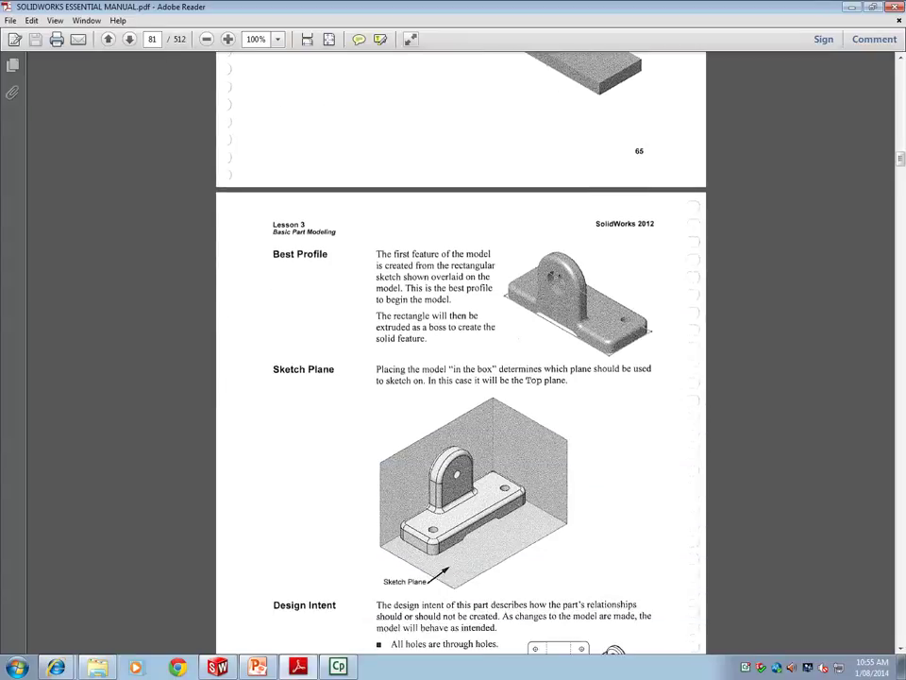
{"action": "scroll", "coordinate": [565, 284], "scroll_direction": "down", "scroll_amount": 3}
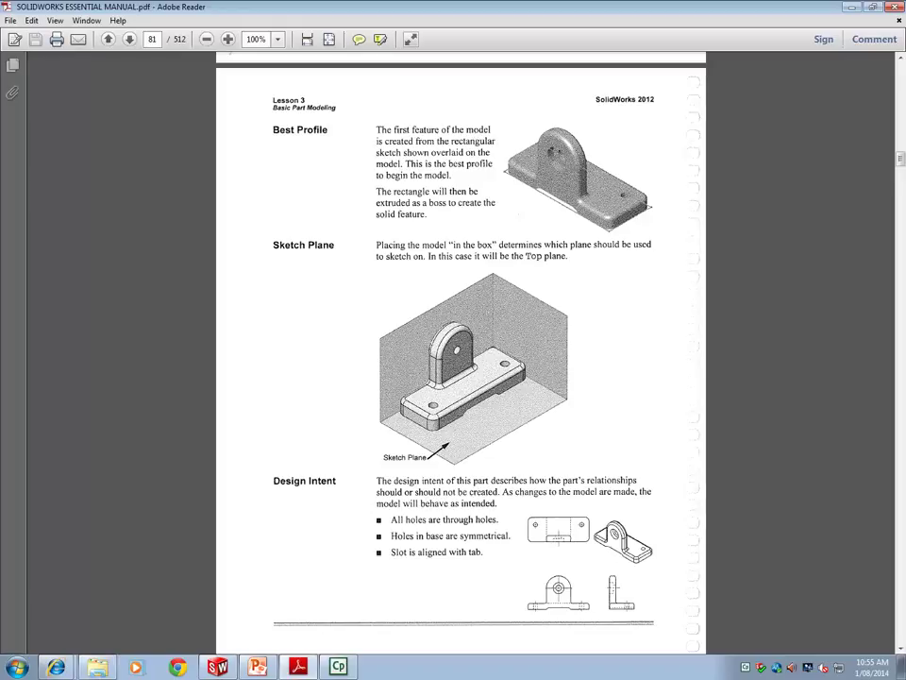
{"action": "scroll", "coordinate": [460, 349], "scroll_direction": "down", "scroll_amount": 1}
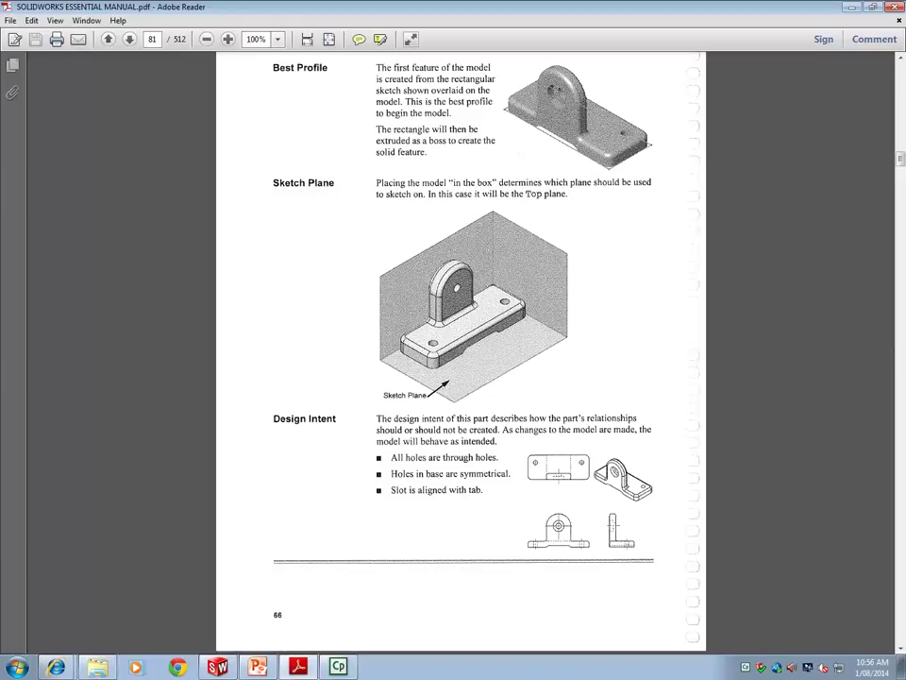
{"action": "scroll", "coordinate": [585, 239], "scroll_direction": "up", "scroll_amount": 3}
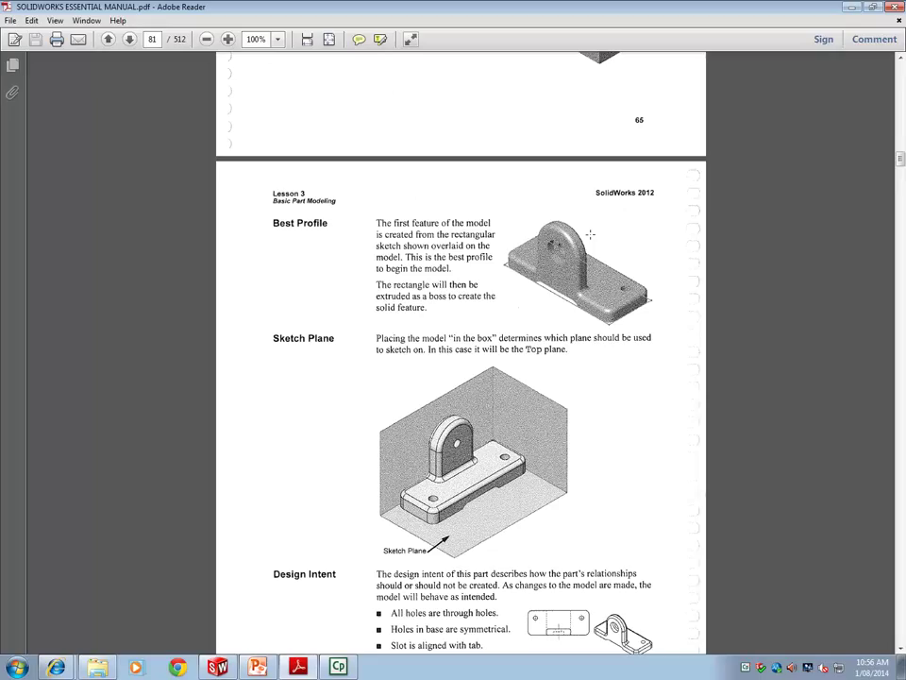
Read the manual's modeling procedure from the new part through the dimensioned corner rectangle and the extrude options
{"action": "scroll", "coordinate": [586, 240], "scroll_direction": "down", "scroll_amount": 4}
{"action": "scroll", "coordinate": [585, 239], "scroll_direction": "down", "scroll_amount": 3}
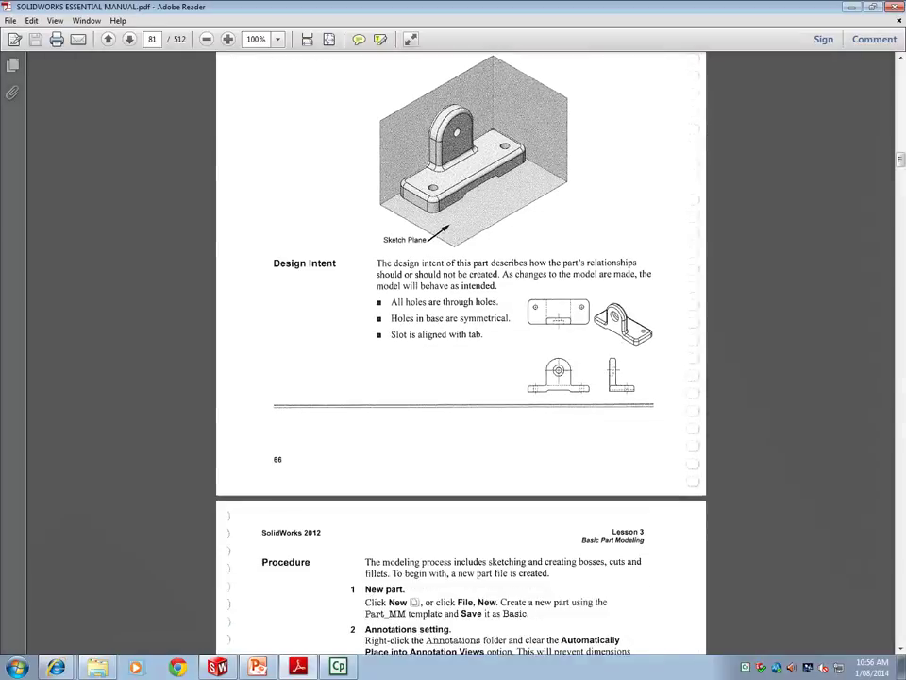
{"action": "scroll", "coordinate": [429, 242], "scroll_direction": "down", "scroll_amount": 9}
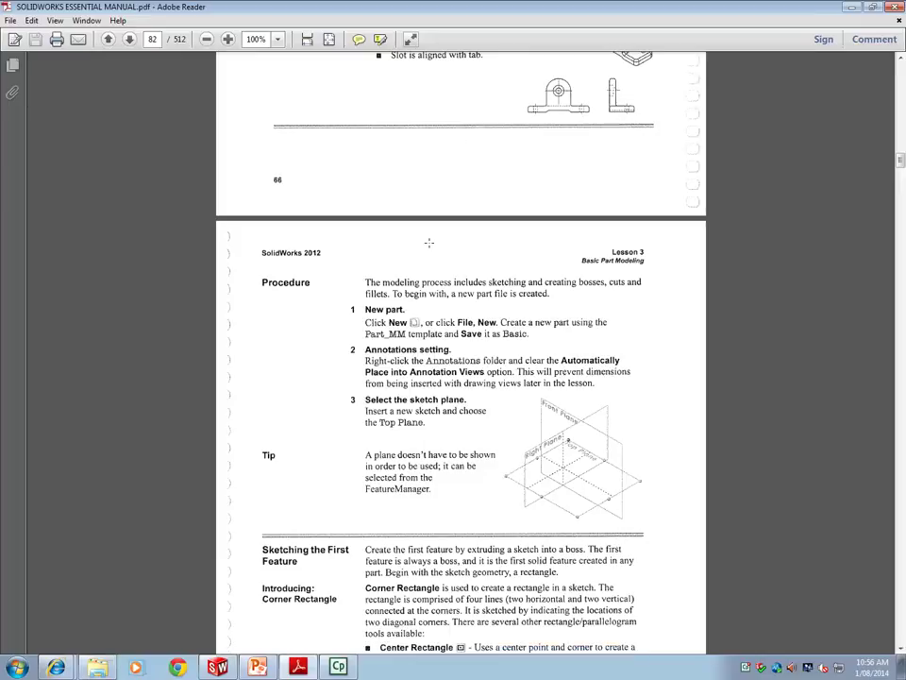
{"action": "scroll", "coordinate": [430, 242], "scroll_direction": "down", "scroll_amount": 10}
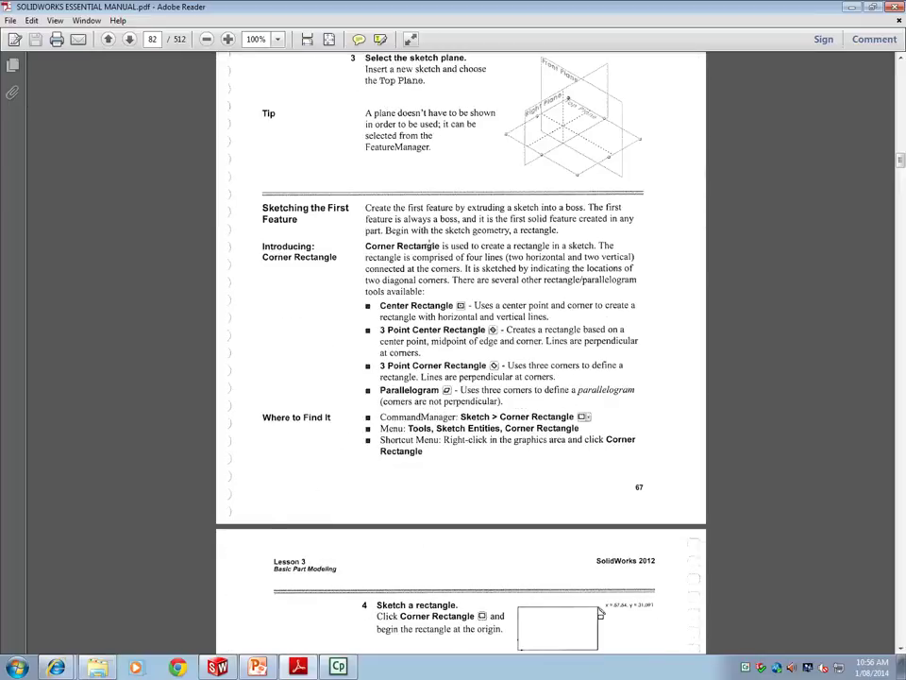
{"action": "scroll", "coordinate": [430, 241], "scroll_direction": "down", "scroll_amount": 4}
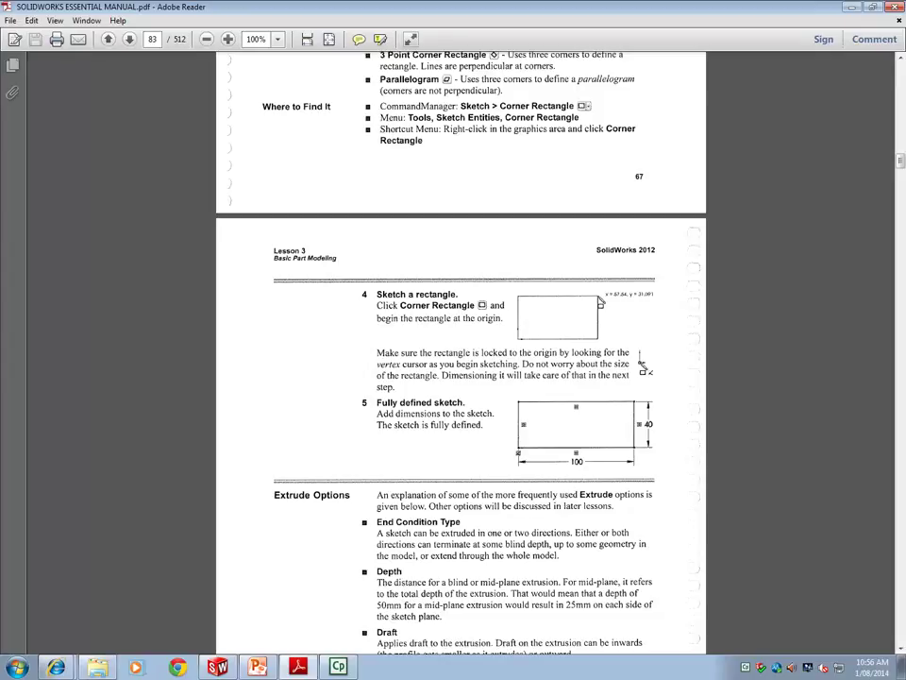
{"action": "scroll", "coordinate": [461, 359], "scroll_direction": "down", "scroll_amount": 2}
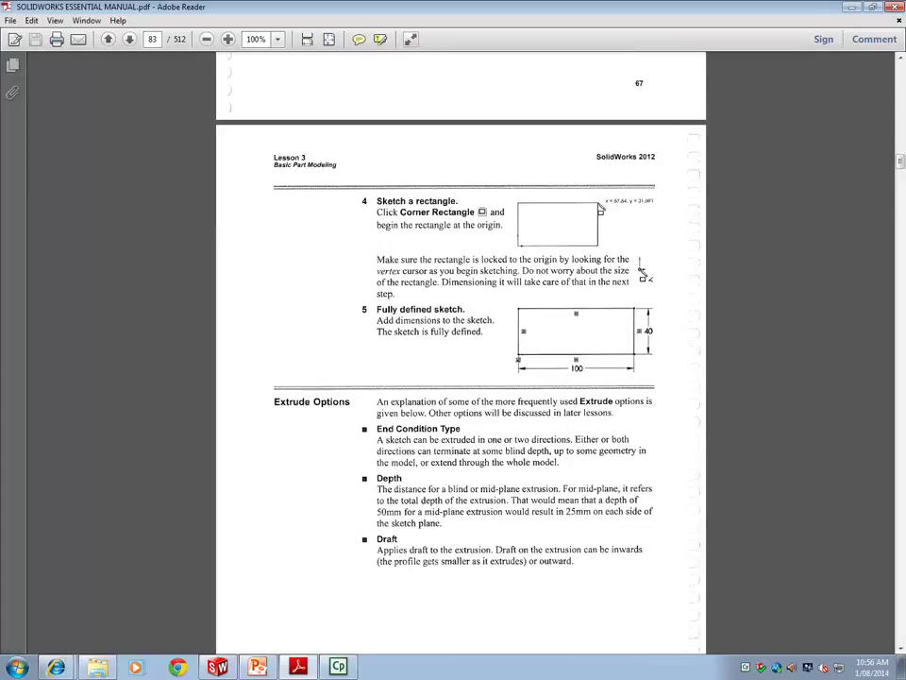
Switch to SolidWorks and close the EV12 assembly without saving its changes
{"action": "mouse_move", "coordinate": [218, 666]}
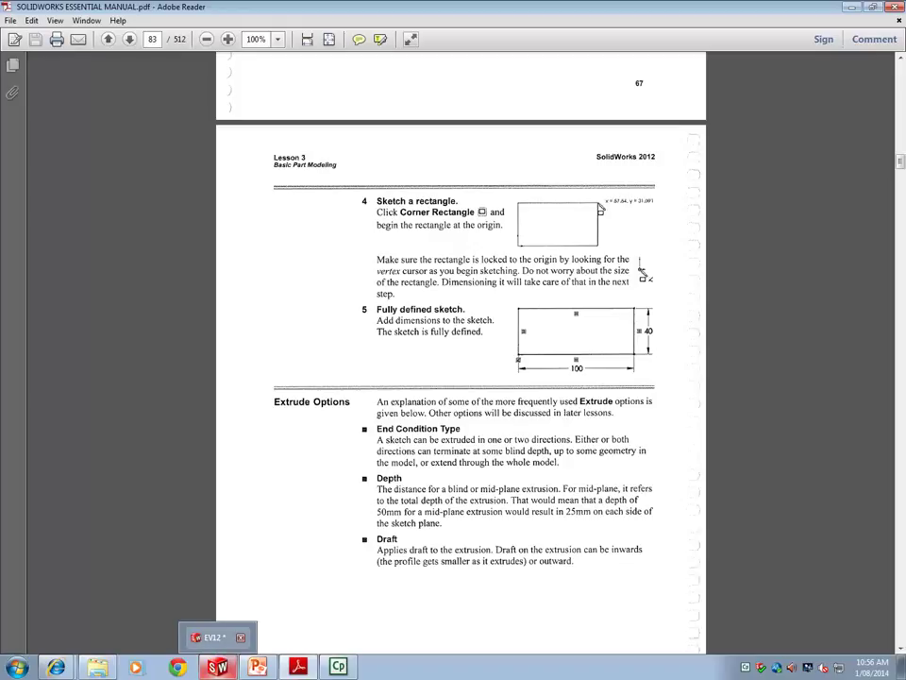
{"action": "left_click", "coordinate": [212, 637]}
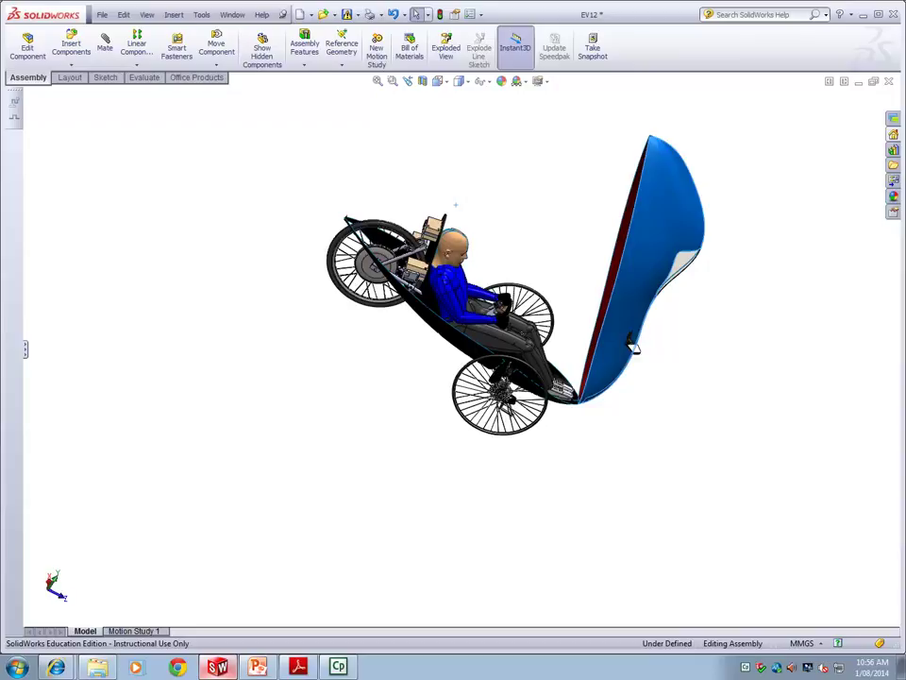
{"action": "key", "text": "ctrl+s"}
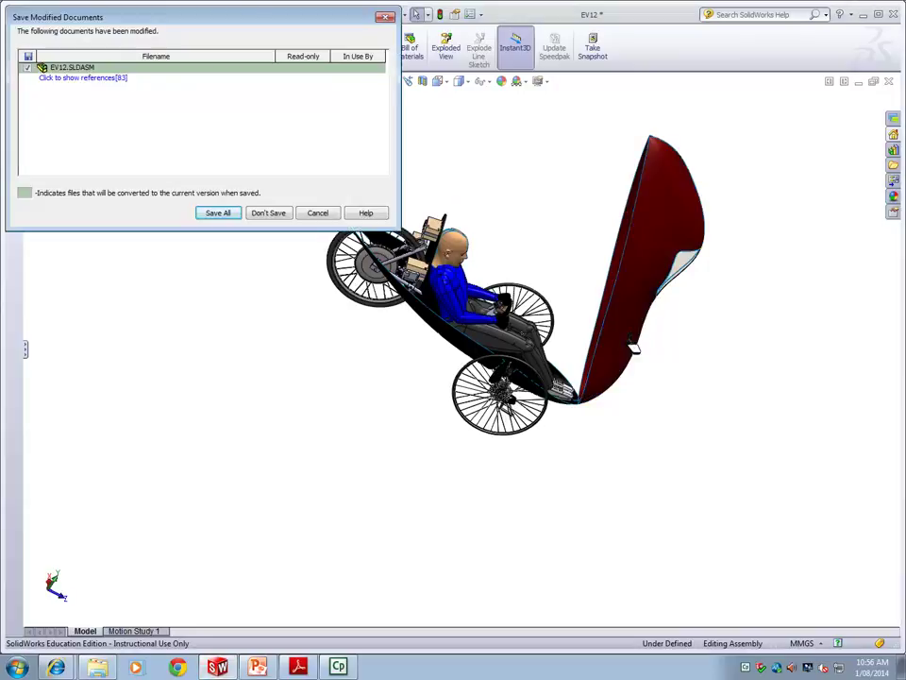
{"action": "left_click", "coordinate": [268, 212]}
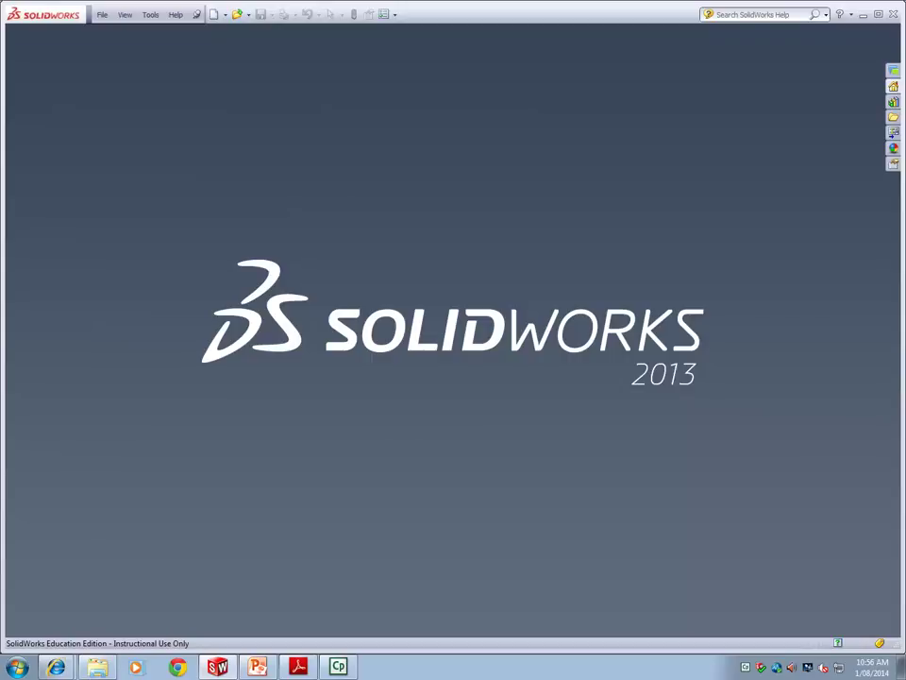
Create a new part and start a sketch on the Top Plane
{"action": "key", "text": "alt+f"}
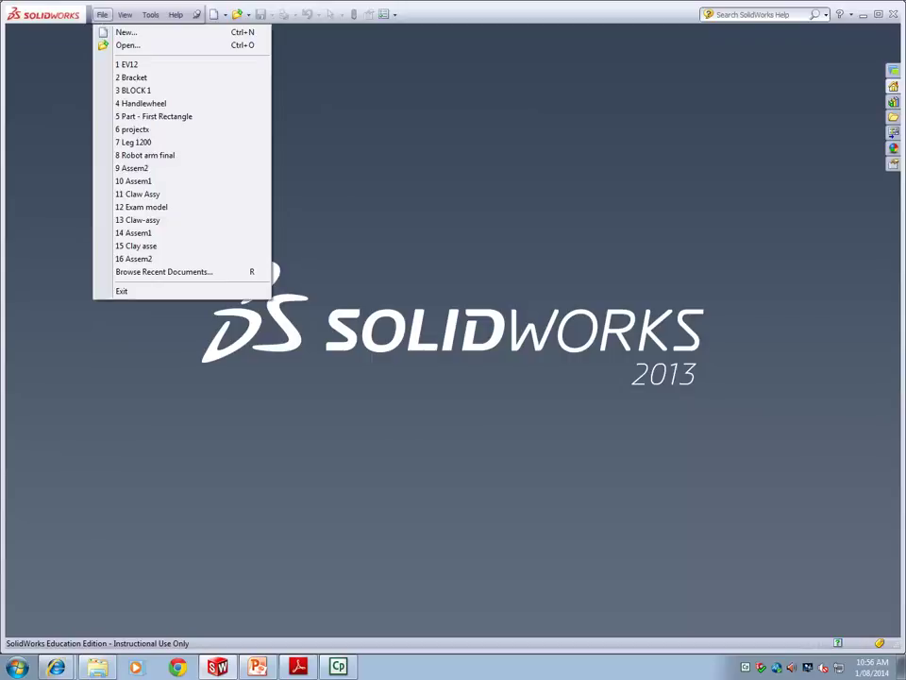
{"action": "key", "text": "n"}
{"action": "key", "text": "Return"}
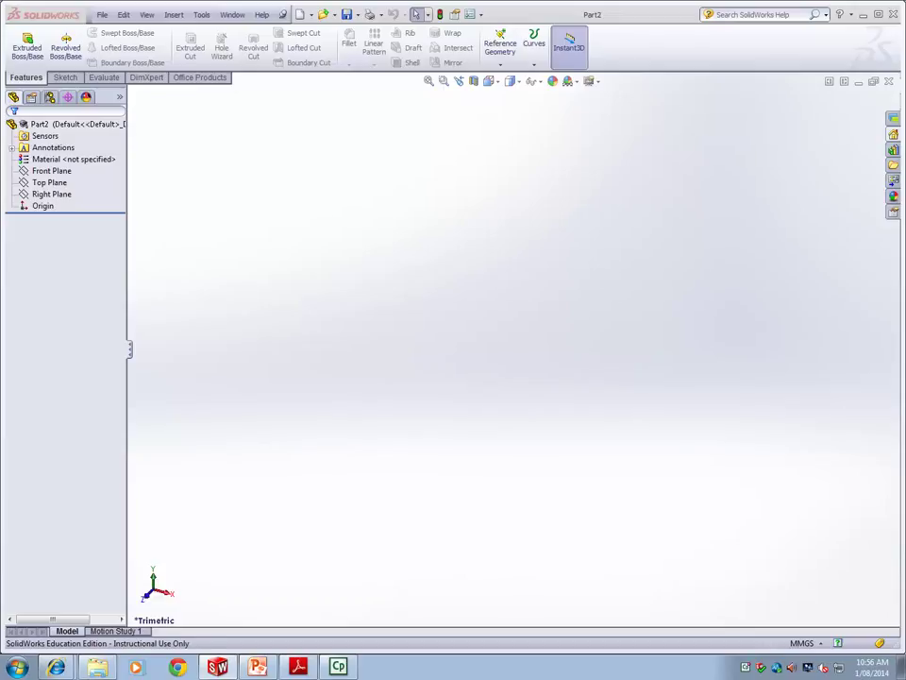
{"action": "right_click", "coordinate": [49, 183]}
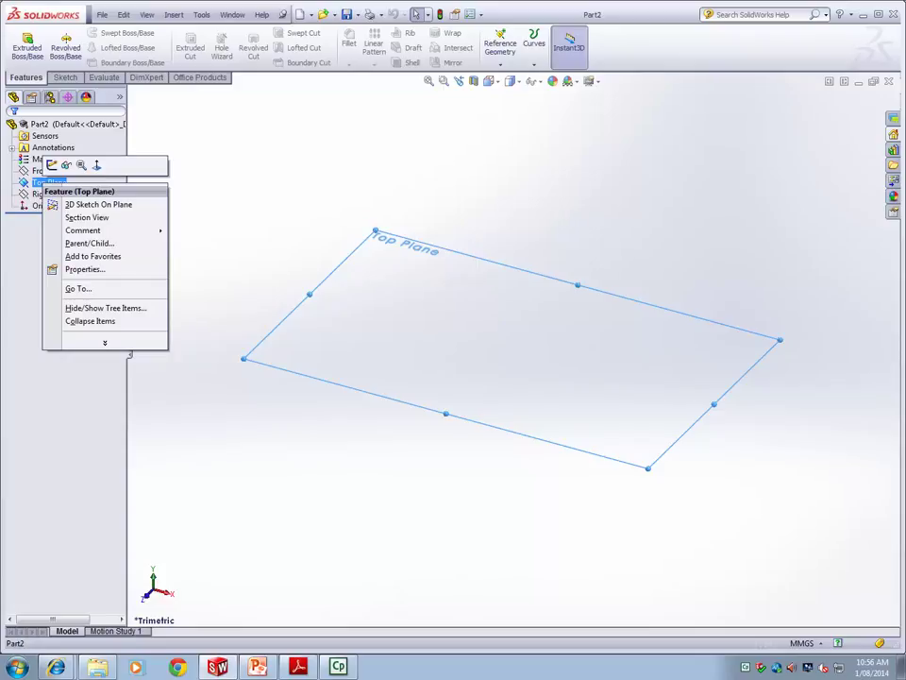
{"action": "left_click", "coordinate": [52, 165]}
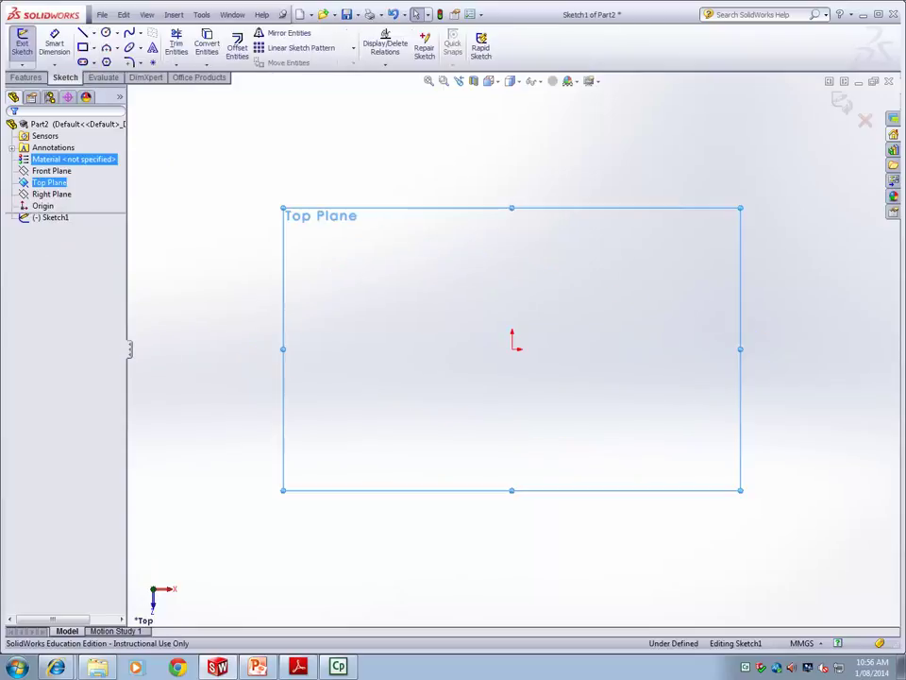
Sketch a corner rectangle about 93 by 55 mm with its lower-left corner at the origin
{"action": "left_click", "coordinate": [93, 47]}
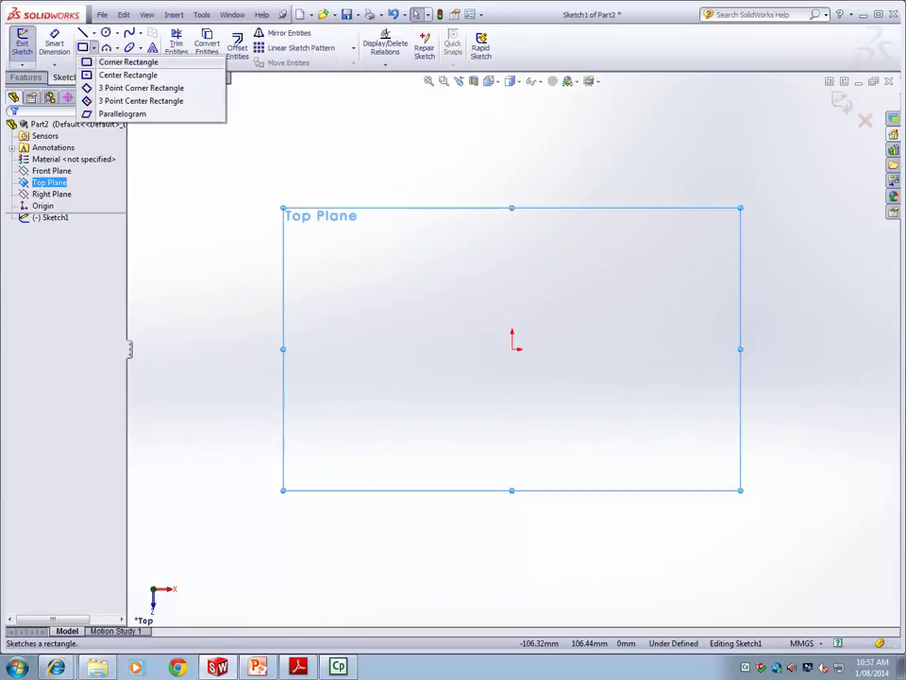
{"action": "left_click", "coordinate": [127, 62]}
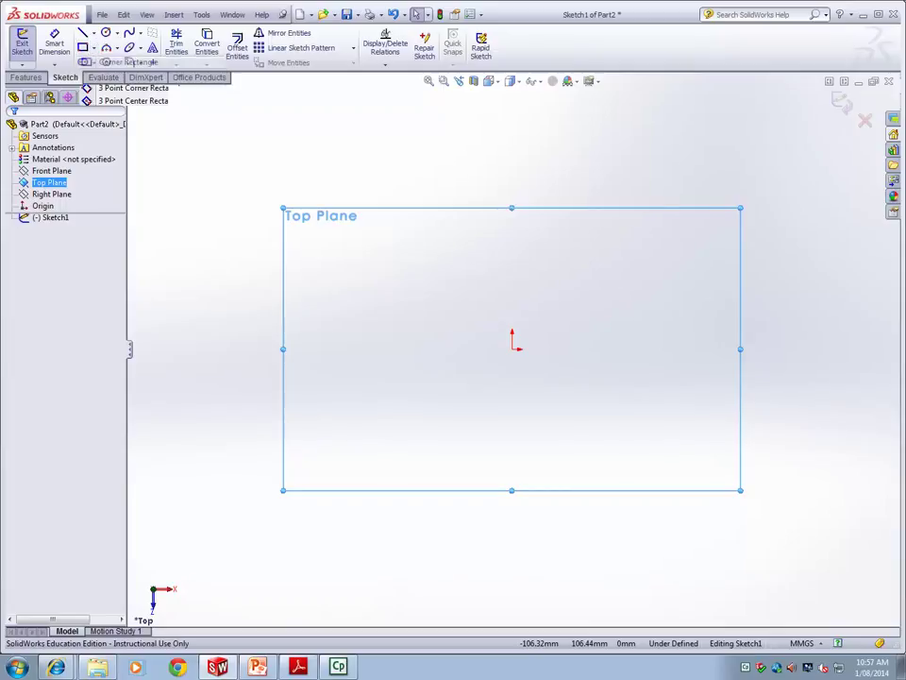
{"action": "left_click", "coordinate": [123, 62]}
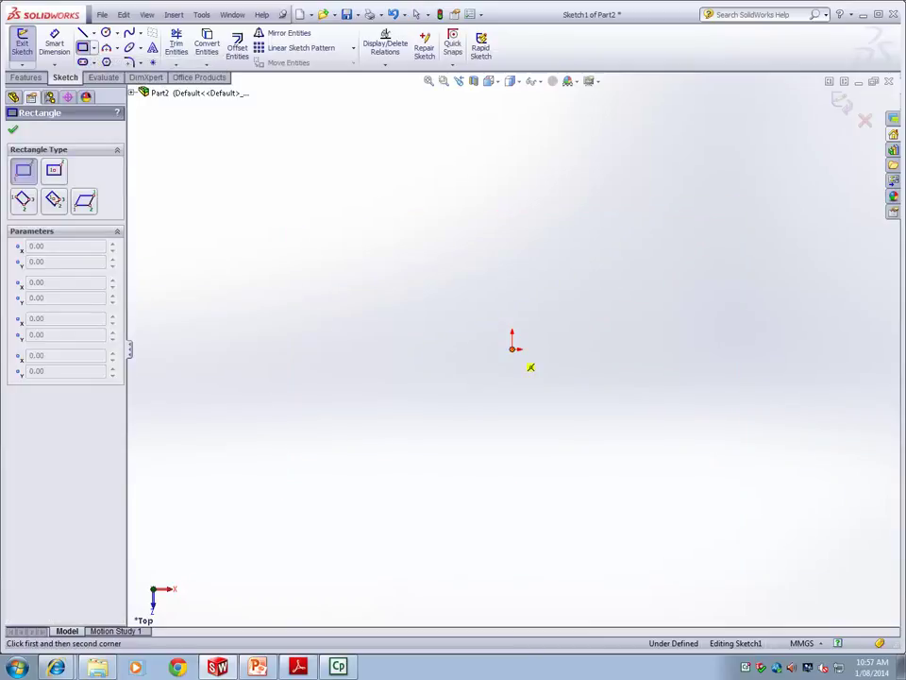
{"action": "left_click_drag", "start_coordinate": [513, 349], "coordinate": [752, 207]}
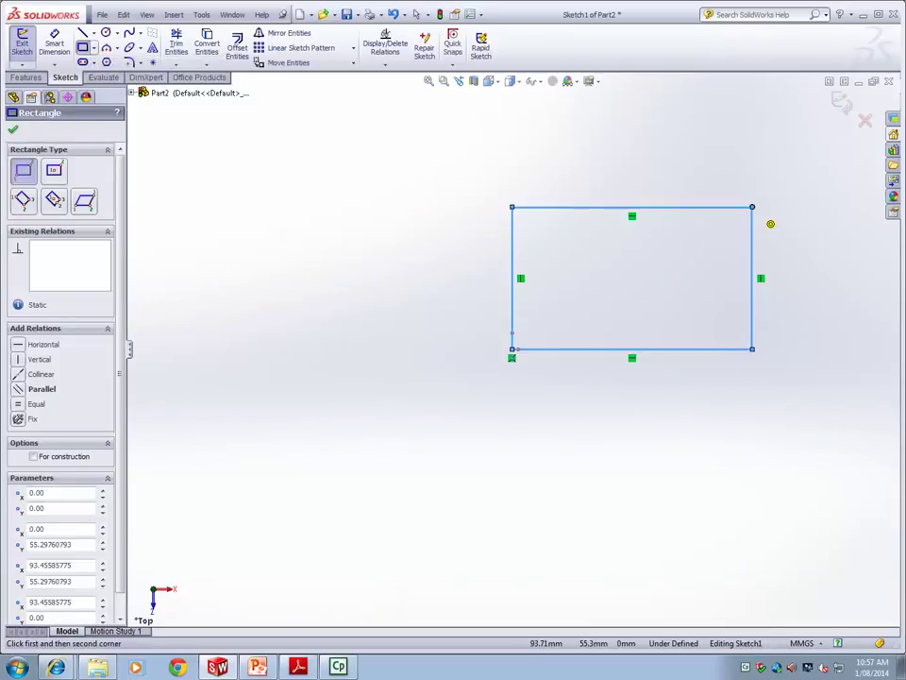
{"action": "left_click", "coordinate": [416, 14]}
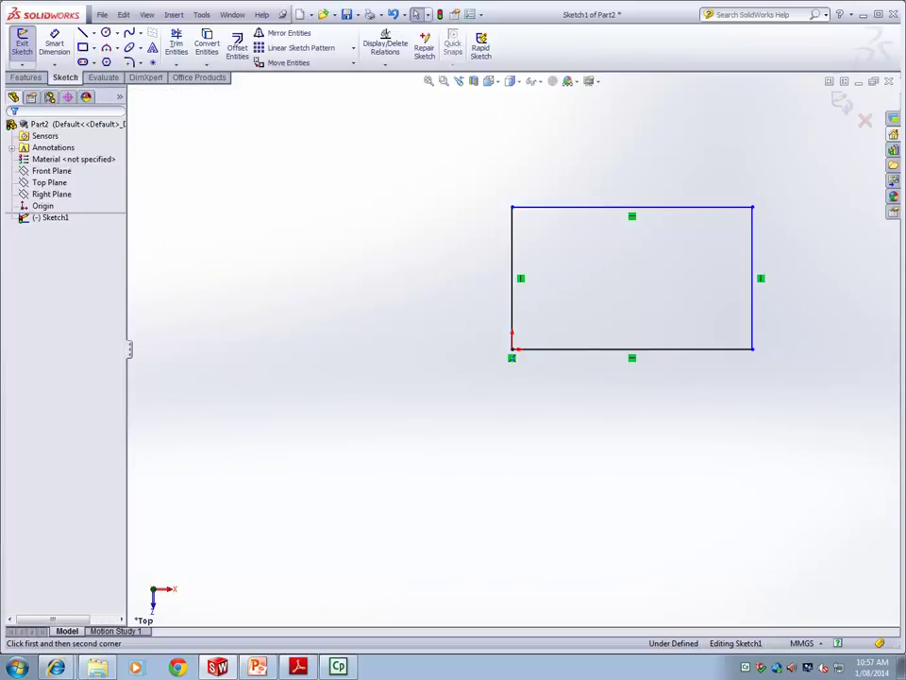
Dimension the rectangle's bottom edge with Smart Dimension and set its length to 100 mm
{"action": "left_click", "coordinate": [55, 44]}
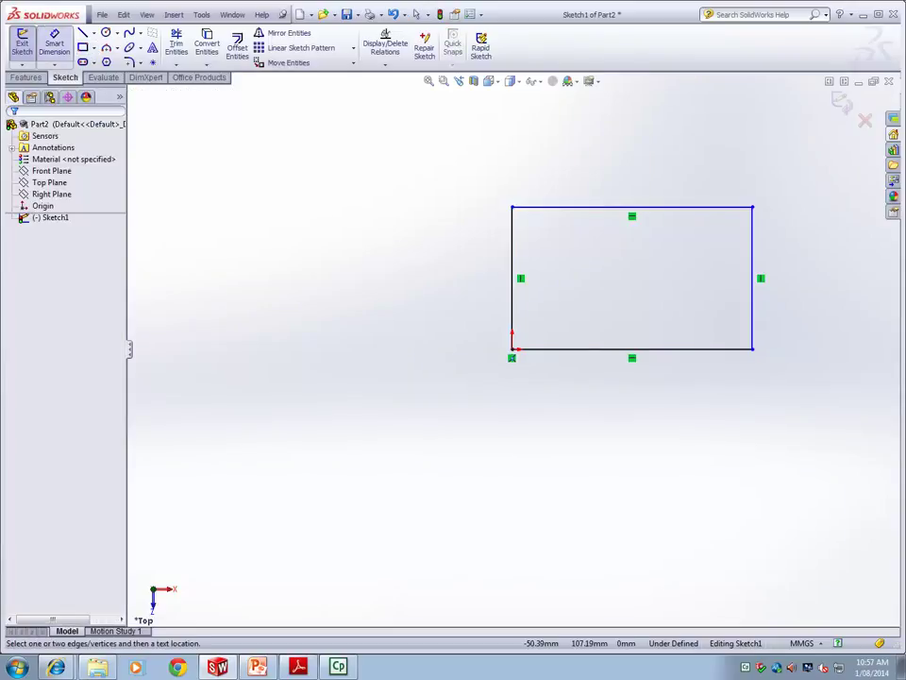
{"action": "left_click", "coordinate": [604, 349]}
{"action": "left_click", "coordinate": [623, 392]}
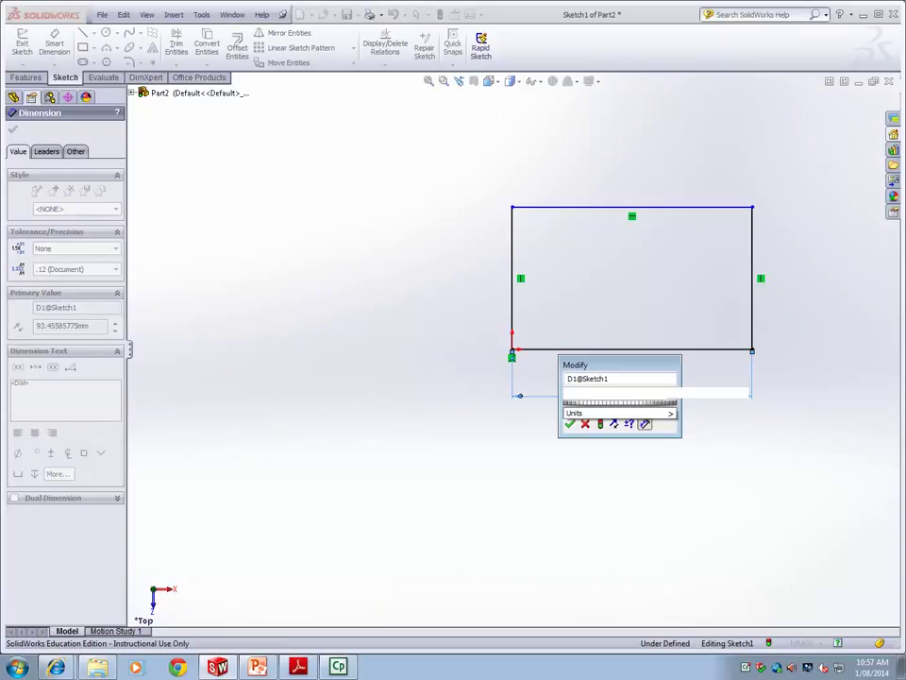
{"action": "type", "text": "100"}
{"action": "key", "text": "Return"}
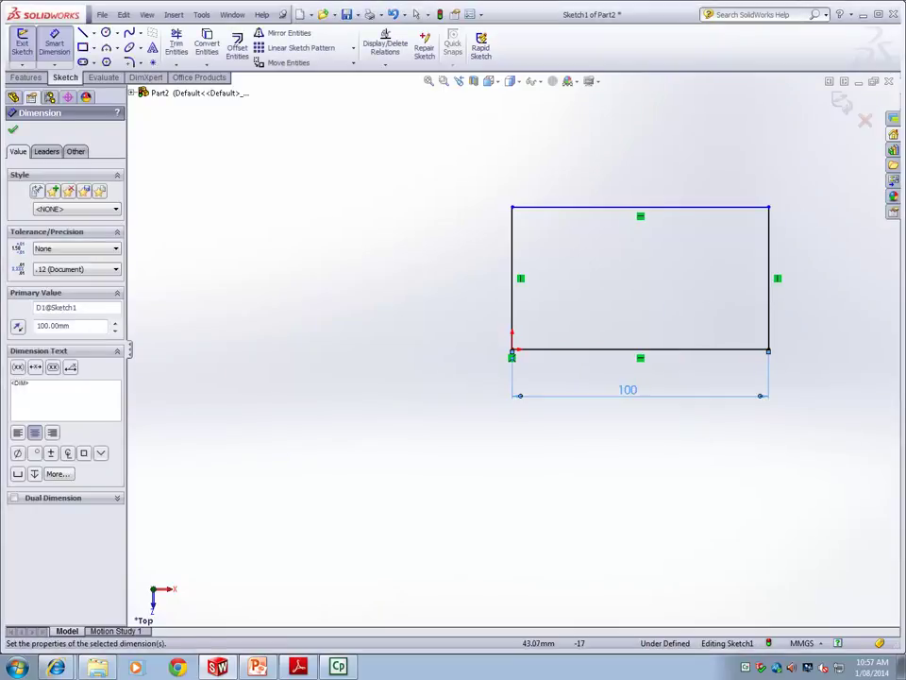
Dimension the rectangle's right vertical edge and set its length to 40 mm
{"action": "left_click", "coordinate": [768, 249]}
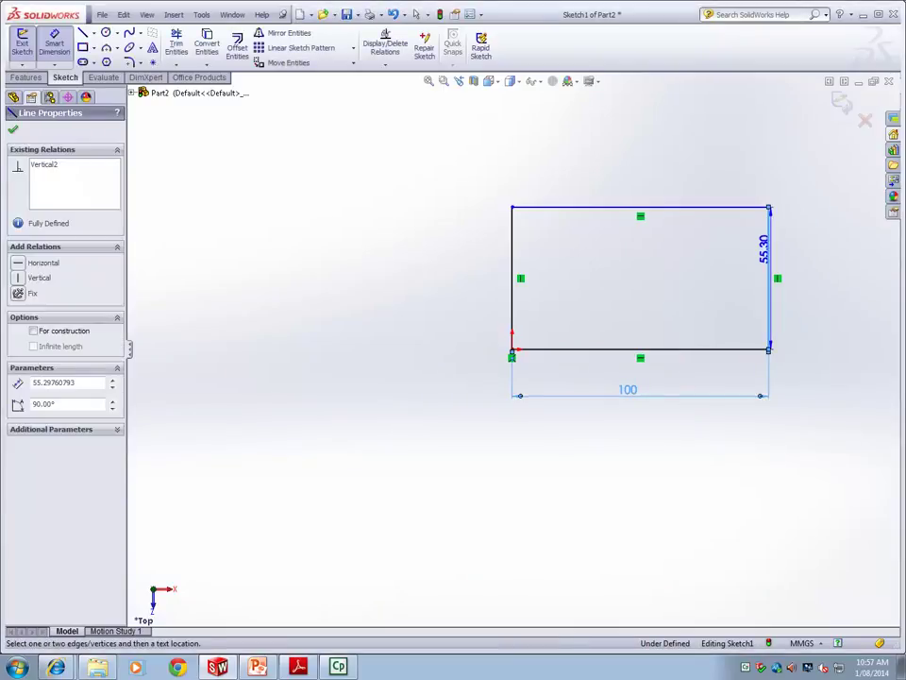
{"action": "left_click", "coordinate": [809, 249]}
{"action": "type", "text": "40"}
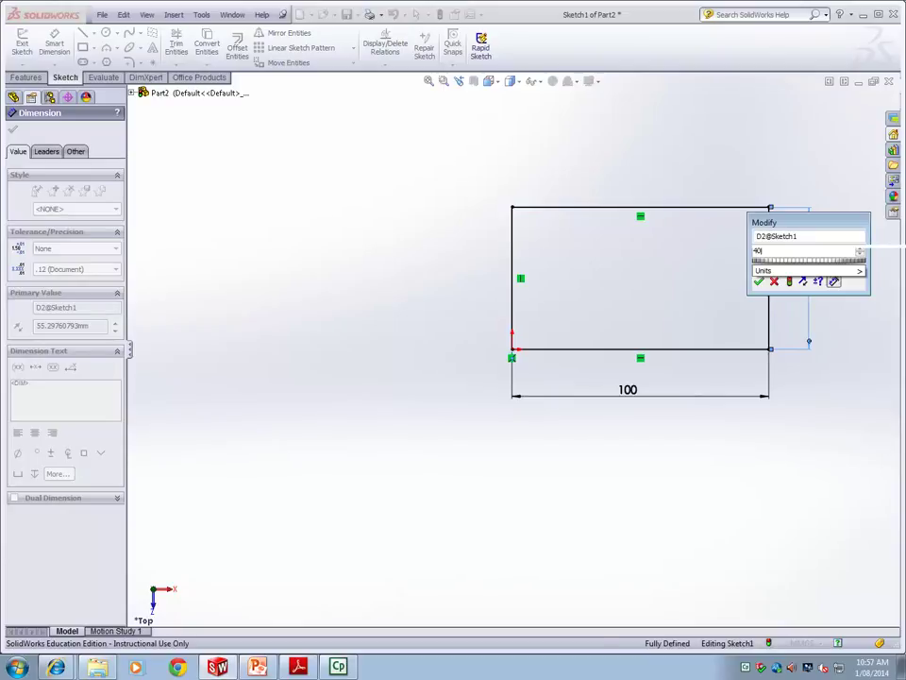
{"action": "key", "text": "Return"}
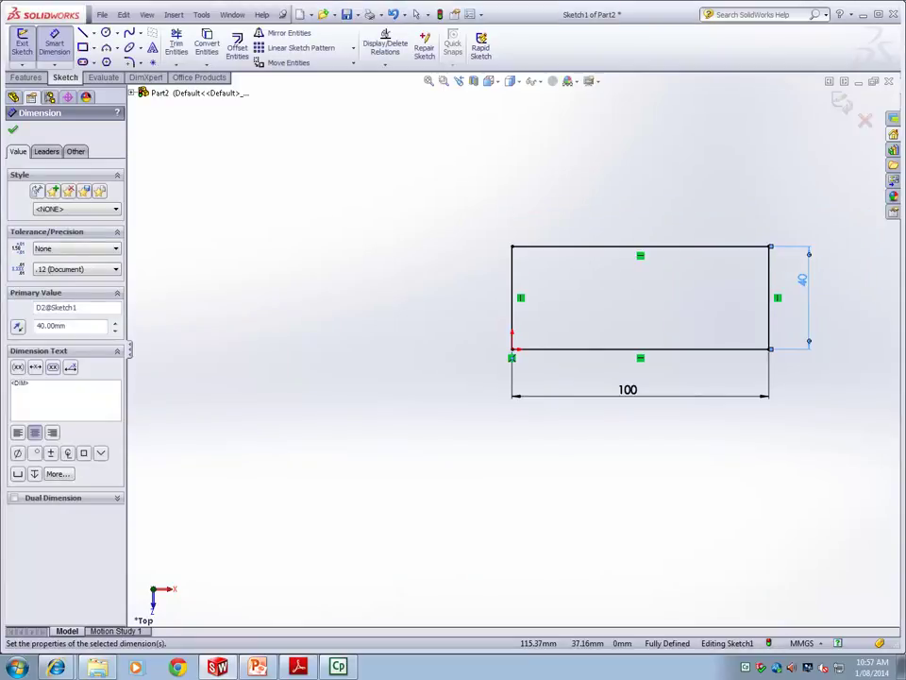
{"action": "key", "text": "Escape"}
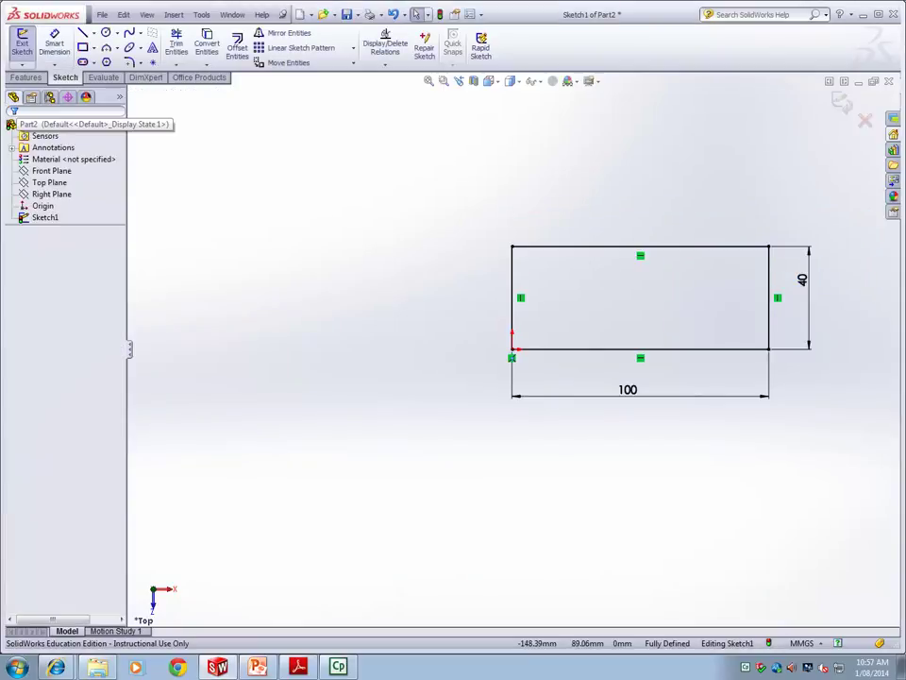
{"action": "left_click", "coordinate": [26, 78]}
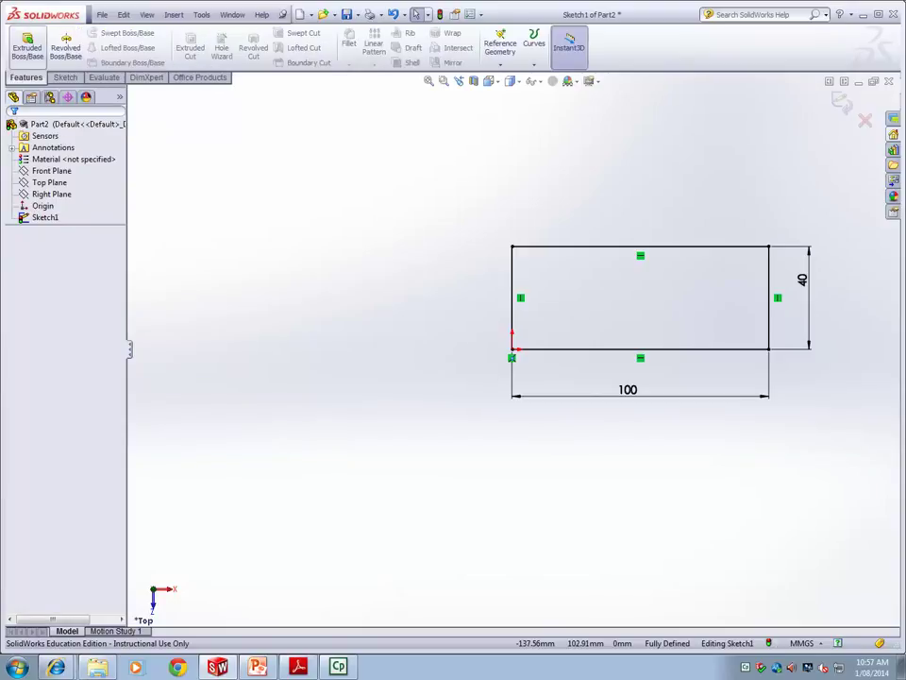
{"action": "left_click", "coordinate": [28, 45]}
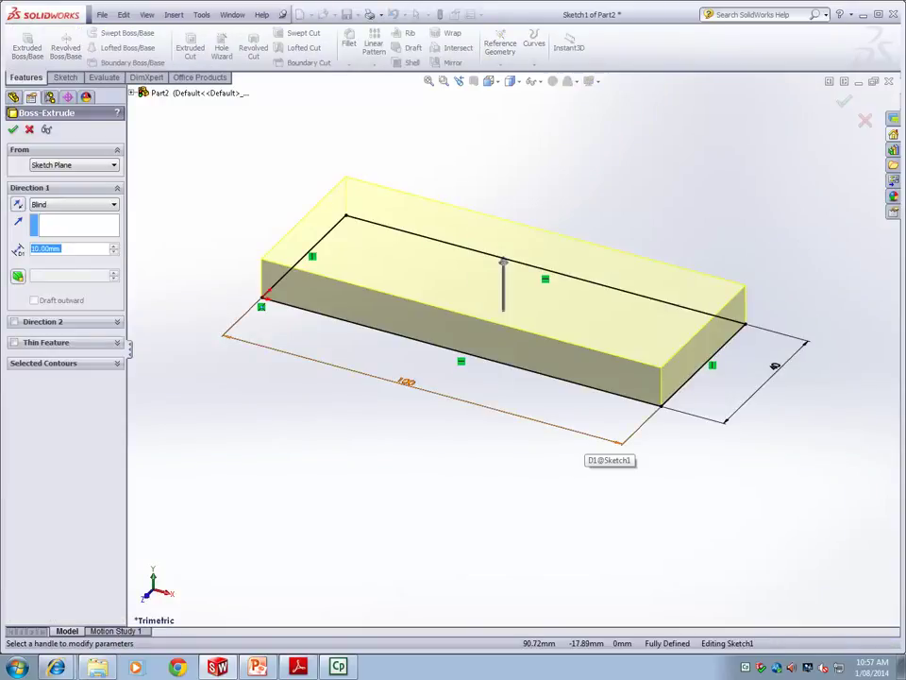
{"action": "mouse_move", "coordinate": [298, 667]}
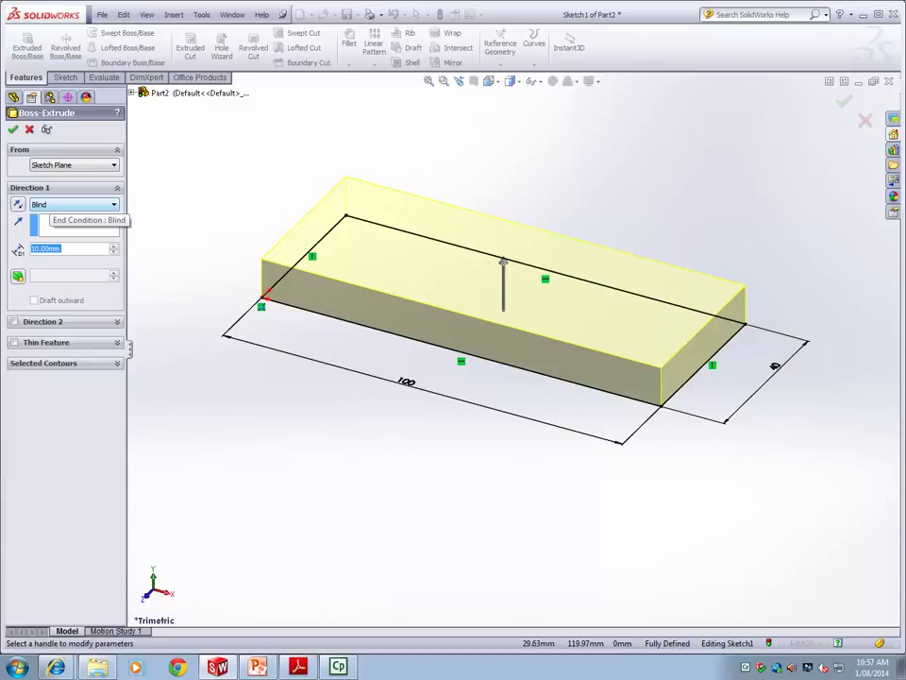
{"action": "left_click", "coordinate": [18, 204]}
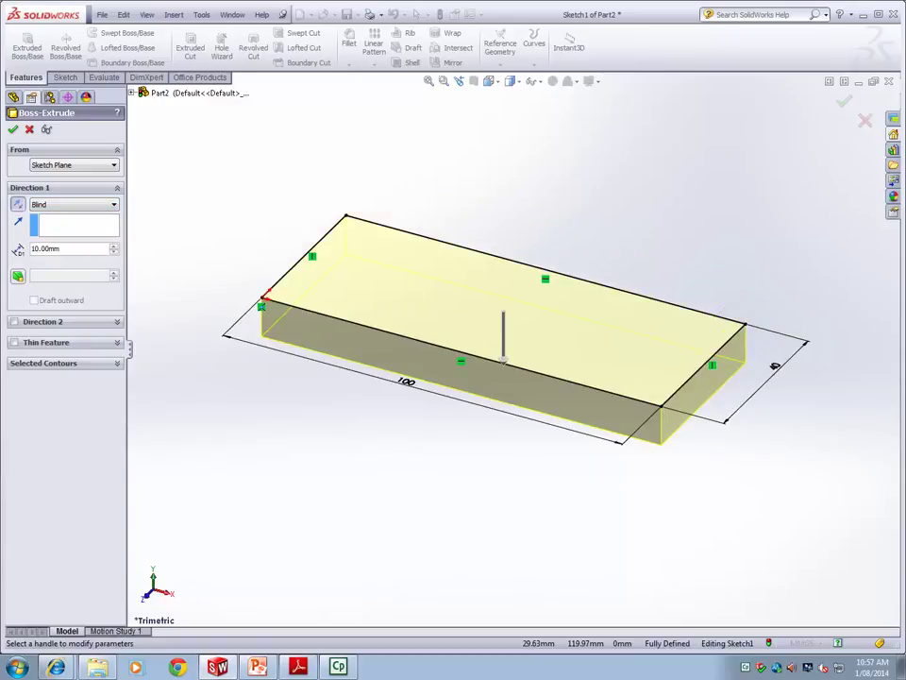
{"action": "left_click", "coordinate": [17, 204]}
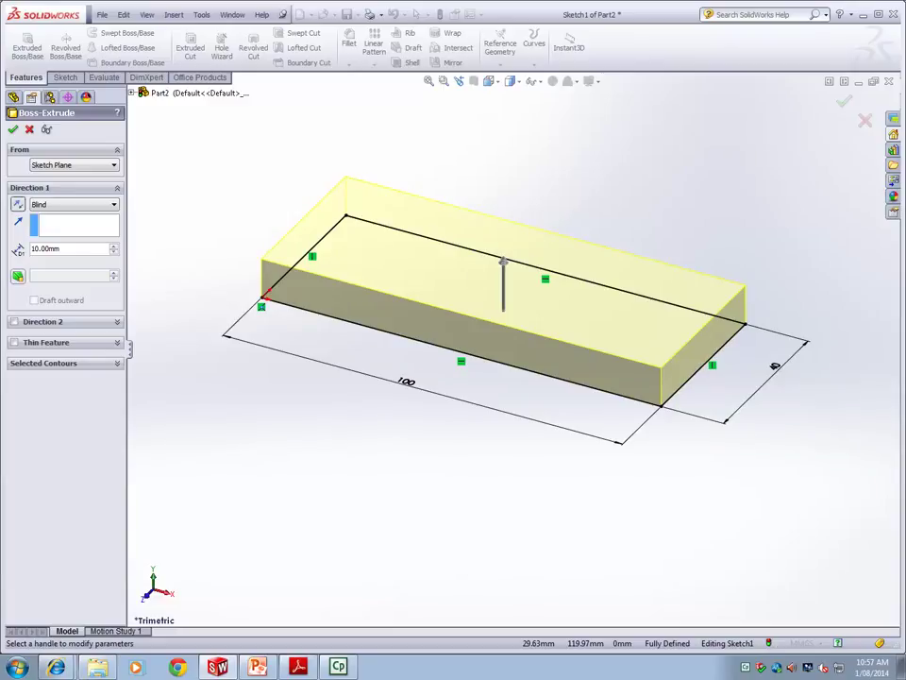
{"action": "left_click", "coordinate": [73, 204]}
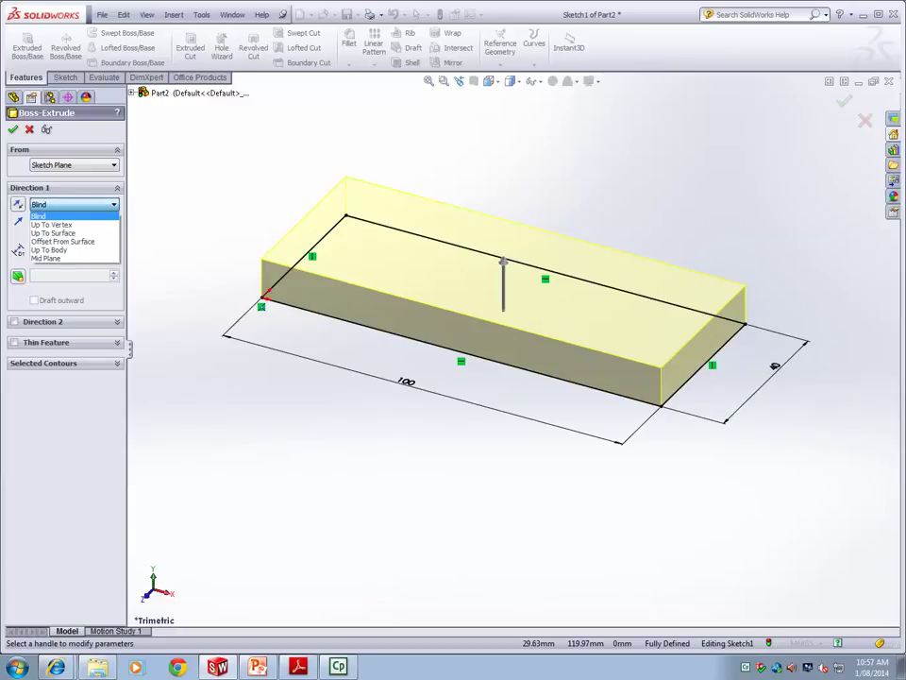
{"action": "left_click", "coordinate": [45, 257]}
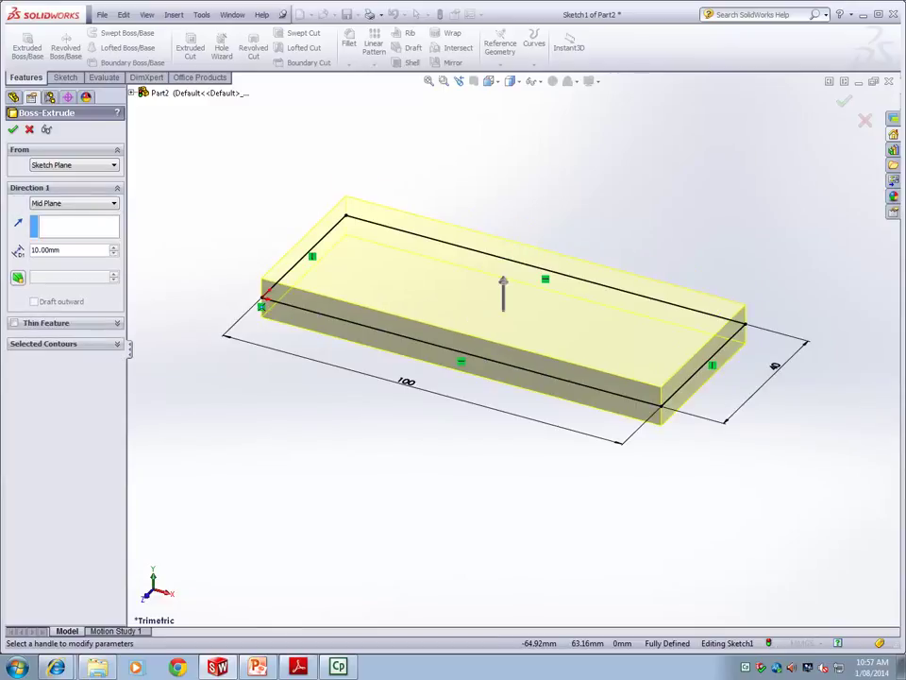
{"action": "left_click", "coordinate": [131, 92]}
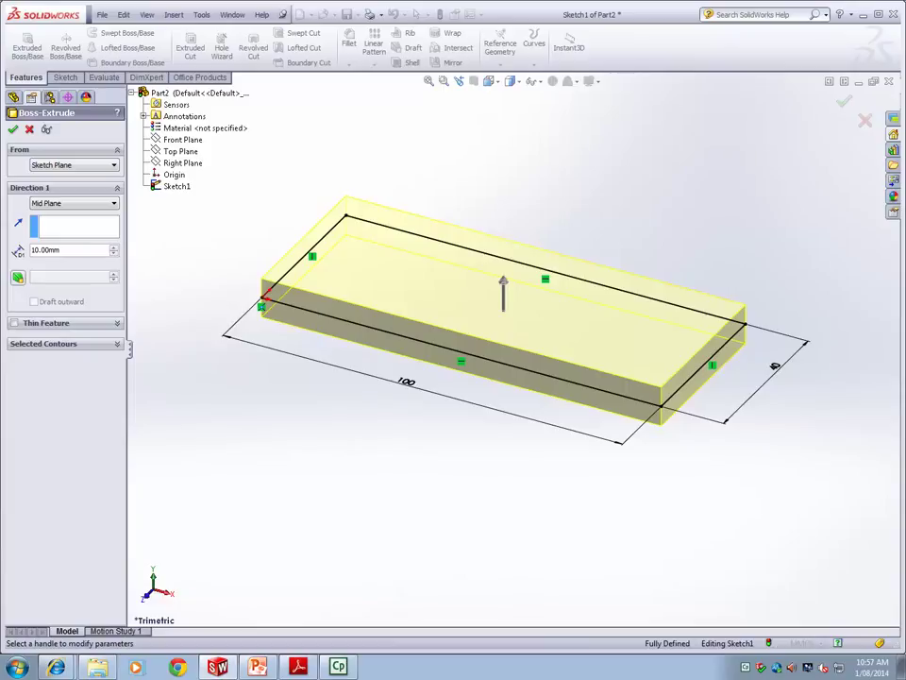
{"action": "right_click", "coordinate": [180, 152]}
{"action": "key", "text": "Escape"}
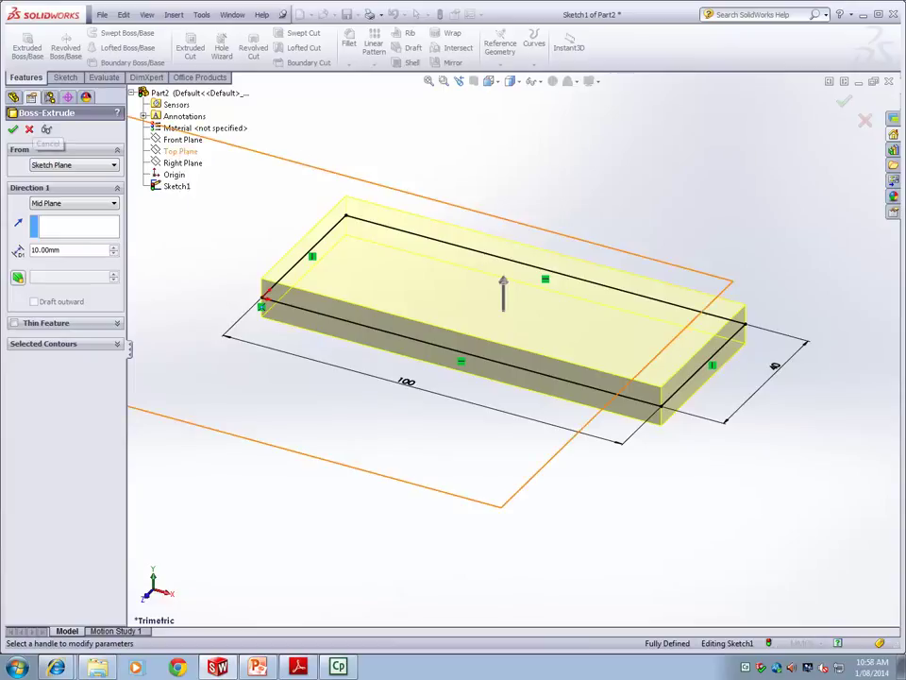
{"action": "key", "text": "Escape"}
Show the Top Plane and preview a 10 mm Mid Plane extrusion of the rectangle against it
{"action": "right_click", "coordinate": [49, 182]}
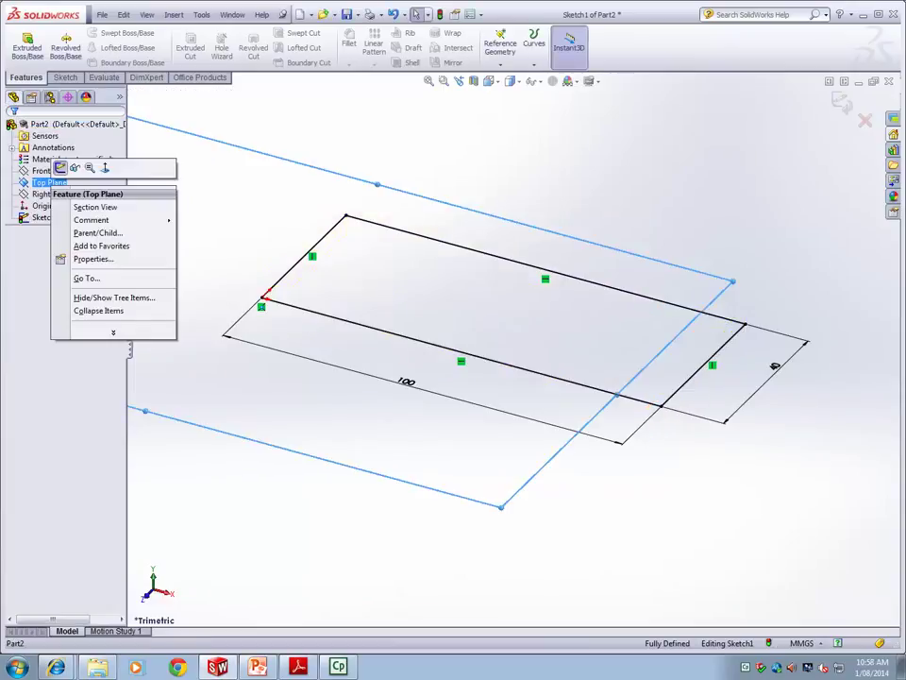
{"action": "left_click", "coordinate": [60, 167]}
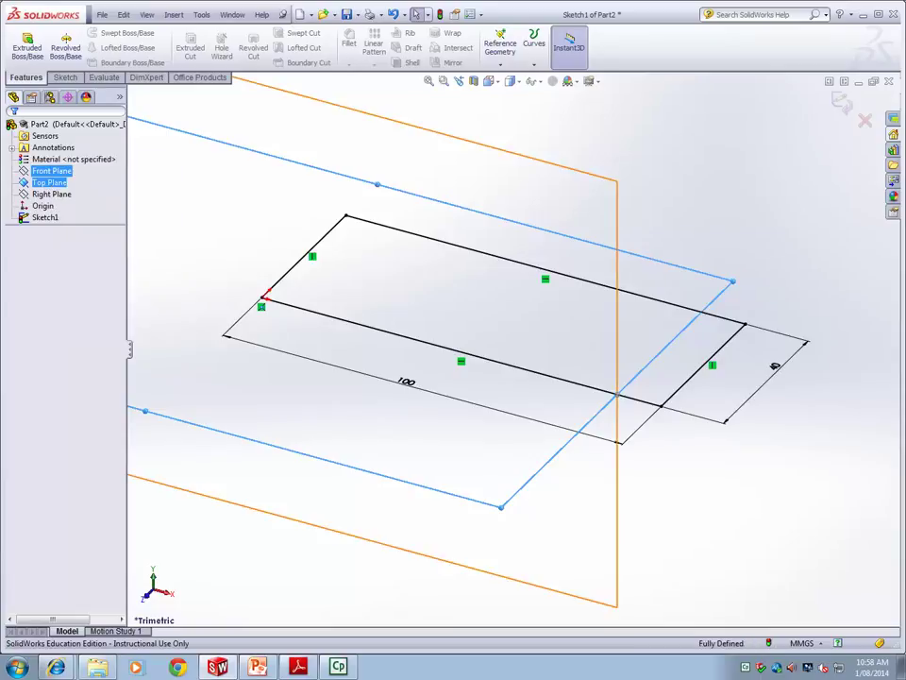
{"action": "left_click", "coordinate": [28, 47]}
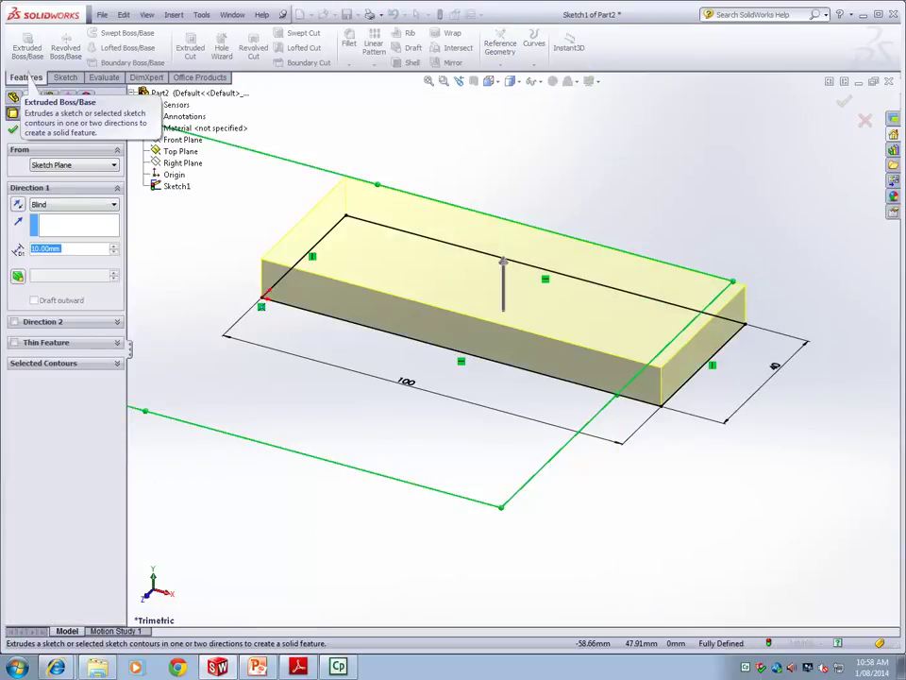
{"action": "left_click", "coordinate": [73, 204]}
{"action": "left_click", "coordinate": [46, 258]}
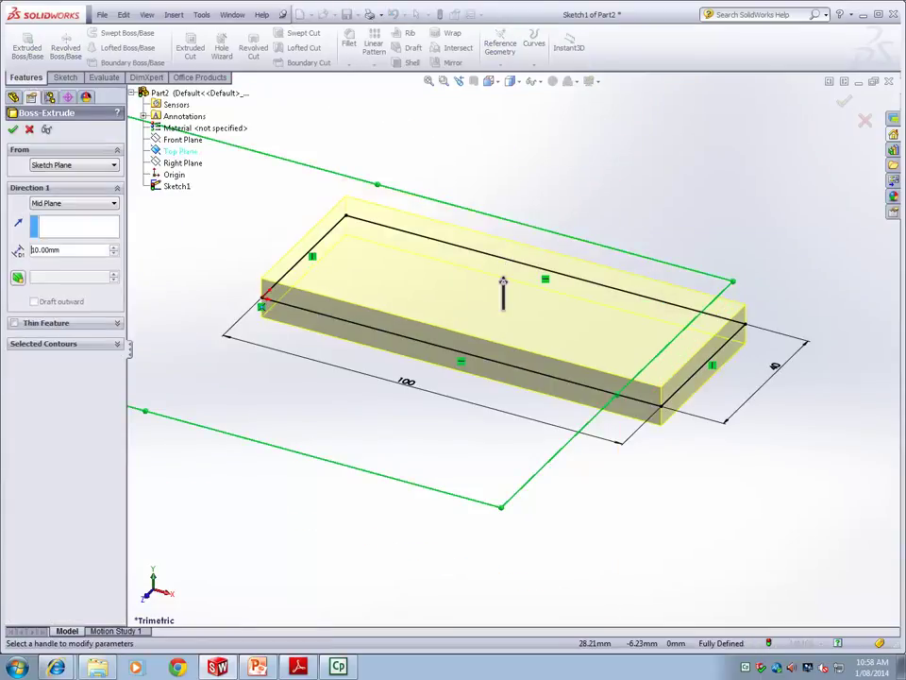
{"action": "scroll", "coordinate": [486, 354], "scroll_direction": "up", "scroll_amount": 5}
{"action": "mouse_move", "coordinate": [605, 453]}
{"action": "middle_mouse_down"}
{"action": "mouse_move", "coordinate": [543, 394]}
{"action": "mouse_move", "coordinate": [558, 358]}
{"action": "mouse_move", "coordinate": [605, 345]}
{"action": "mouse_move", "coordinate": [576, 353]}
{"action": "middle_mouse_up"}
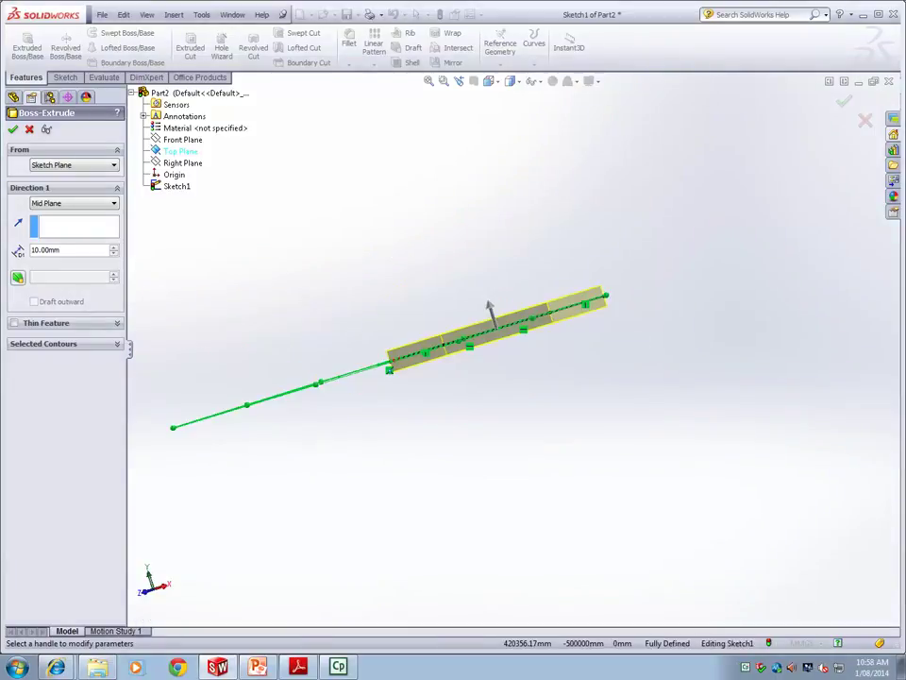
{"action": "scroll", "coordinate": [514, 347], "scroll_direction": "down", "scroll_amount": 4}
{"action": "scroll", "coordinate": [514, 348], "scroll_direction": "up", "scroll_amount": 2}
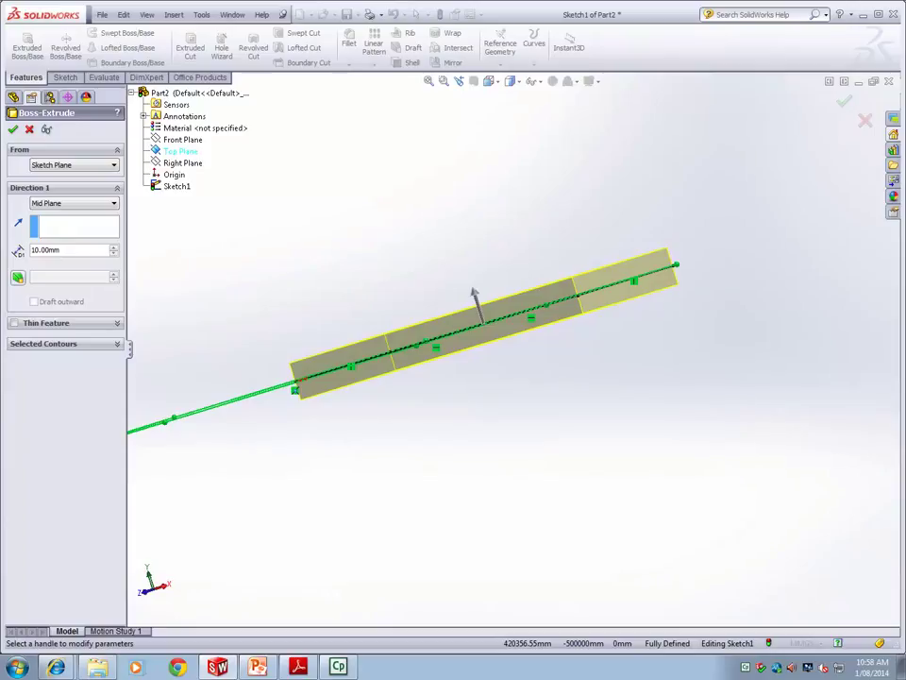
{"action": "middle_click_drag", "start_coordinate": [514, 347], "coordinate": [519, 419]}
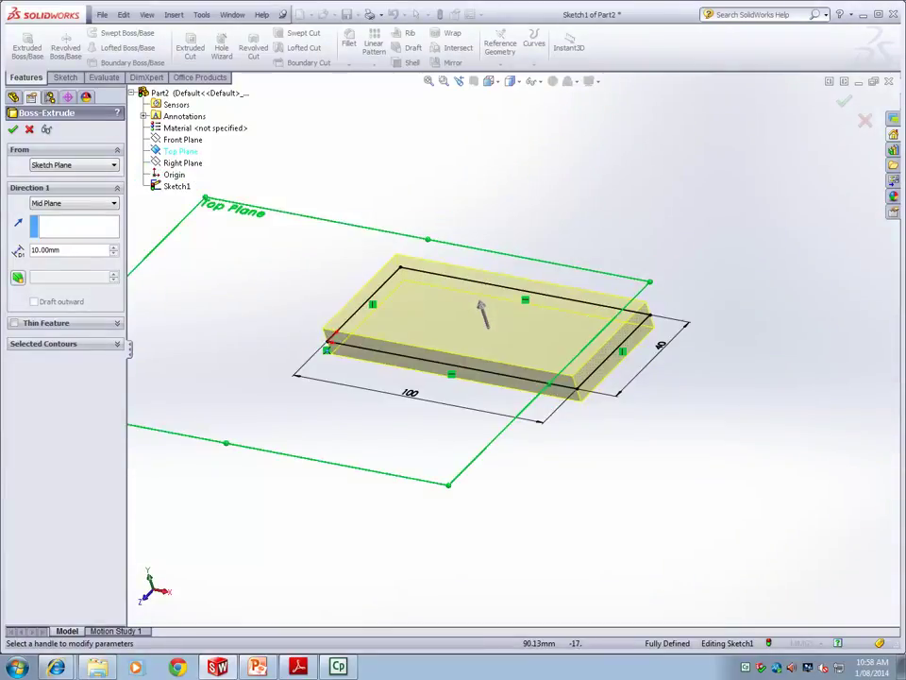
Extrude the rectangle 10 mm upward as Blind, trying a second direction of about 40 mm before turning it off
{"action": "left_click", "coordinate": [74, 203]}
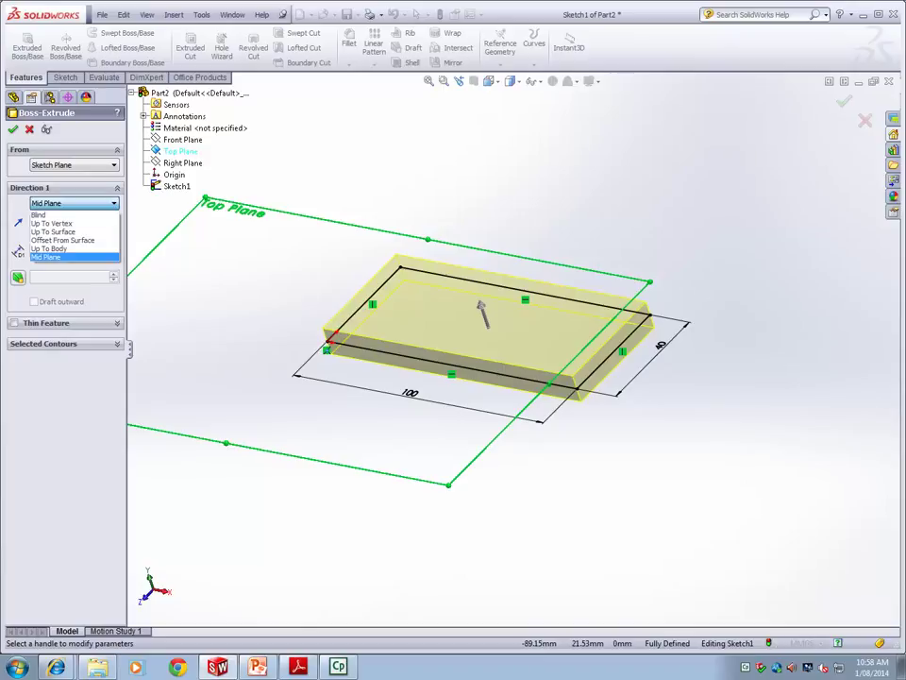
{"action": "left_click", "coordinate": [39, 214]}
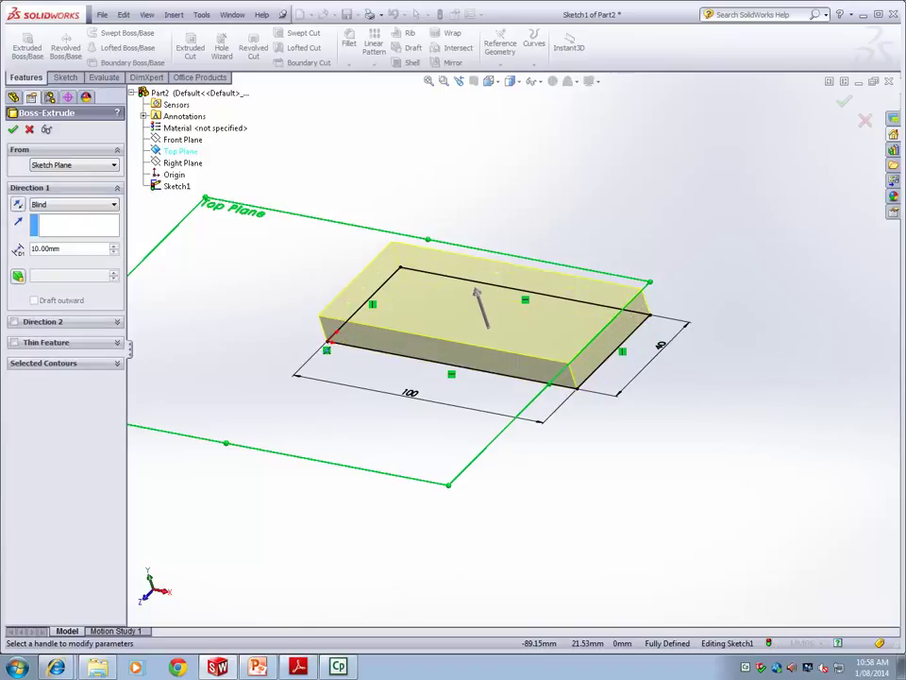
{"action": "left_click", "coordinate": [14, 322]}
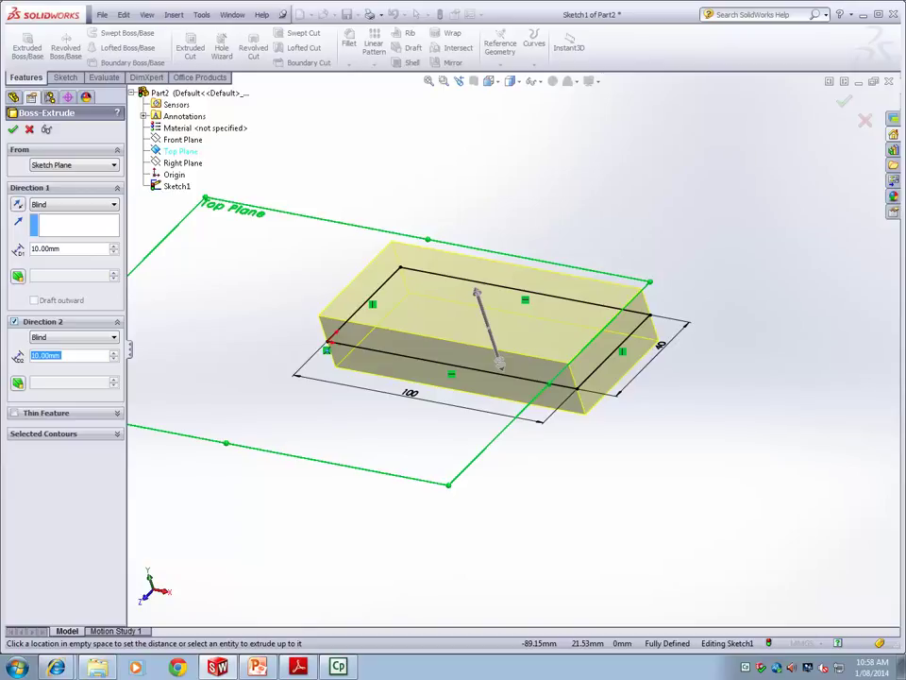
{"action": "mouse_move", "coordinate": [501, 362]}
{"action": "left_mouse_down"}
{"action": "mouse_move", "coordinate": [492, 337]}
{"action": "mouse_move", "coordinate": [524, 441]}
{"action": "left_mouse_up"}
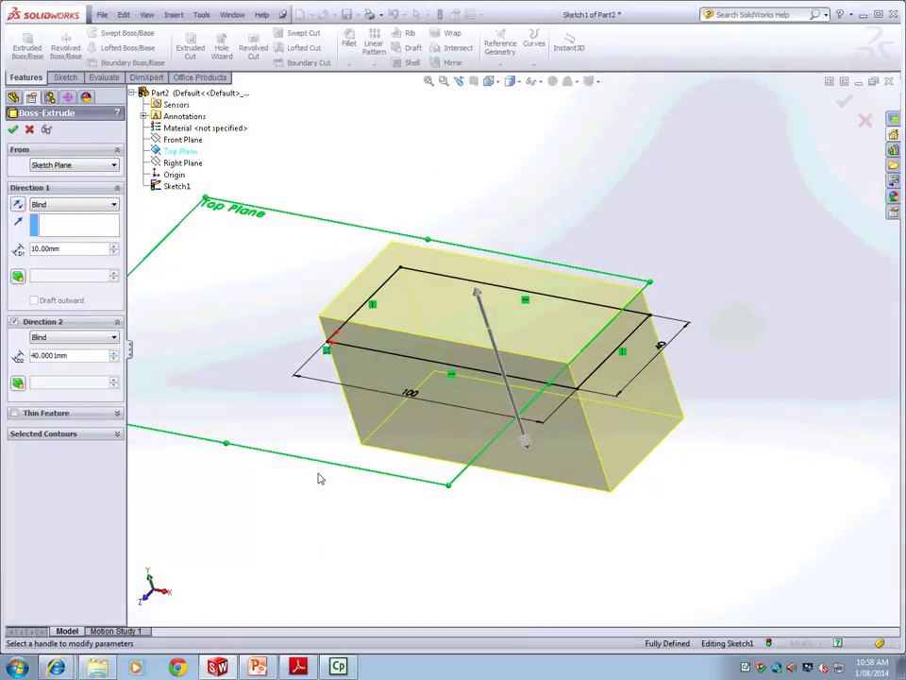
{"action": "middle_click_drag", "start_coordinate": [319, 479], "coordinate": [280, 491]}
{"action": "middle_click_drag", "start_coordinate": [283, 449], "coordinate": [245, 408]}
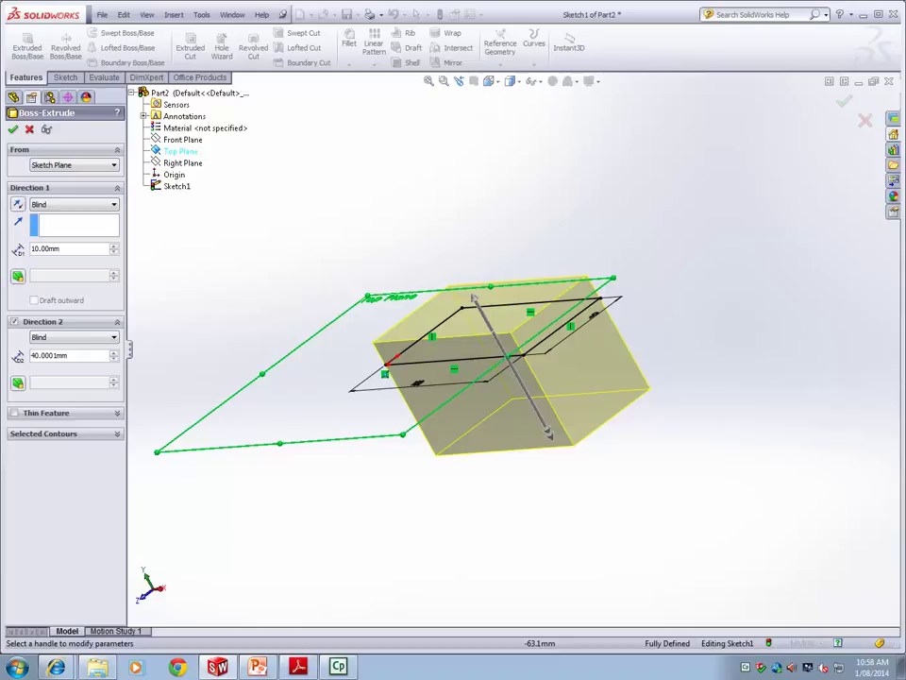
{"action": "left_click", "coordinate": [14, 321]}
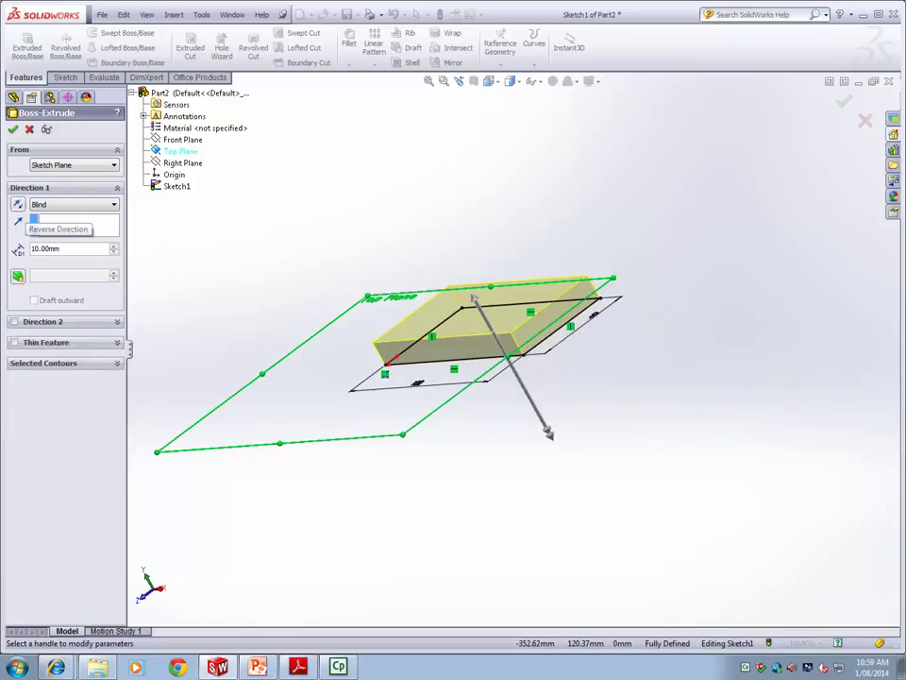
{"action": "key", "text": "Return"}
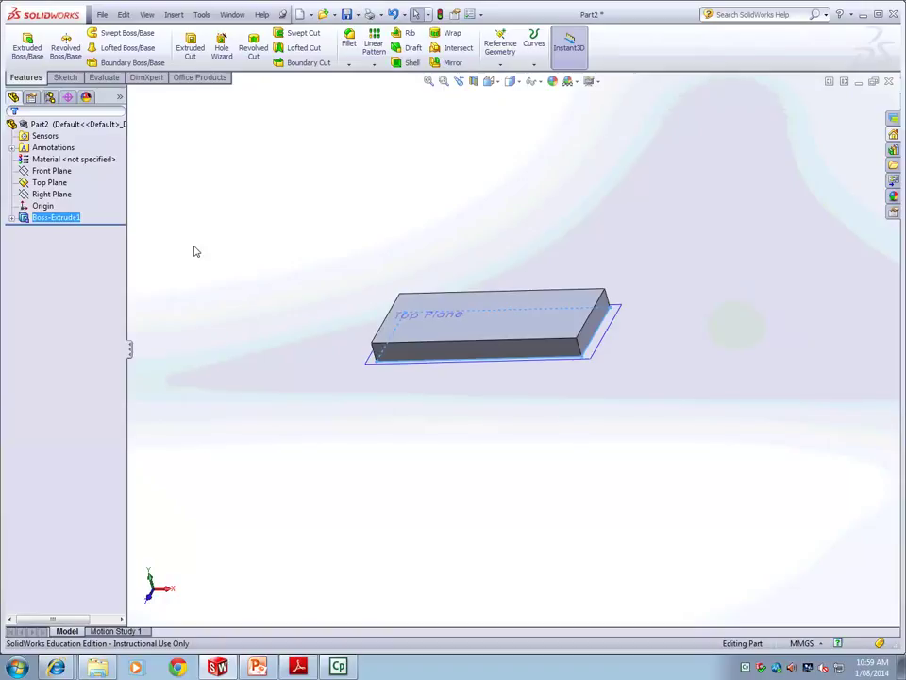
Hide the Top Plane so only the extruded block is displayed
{"action": "left_click", "coordinate": [49, 182]}
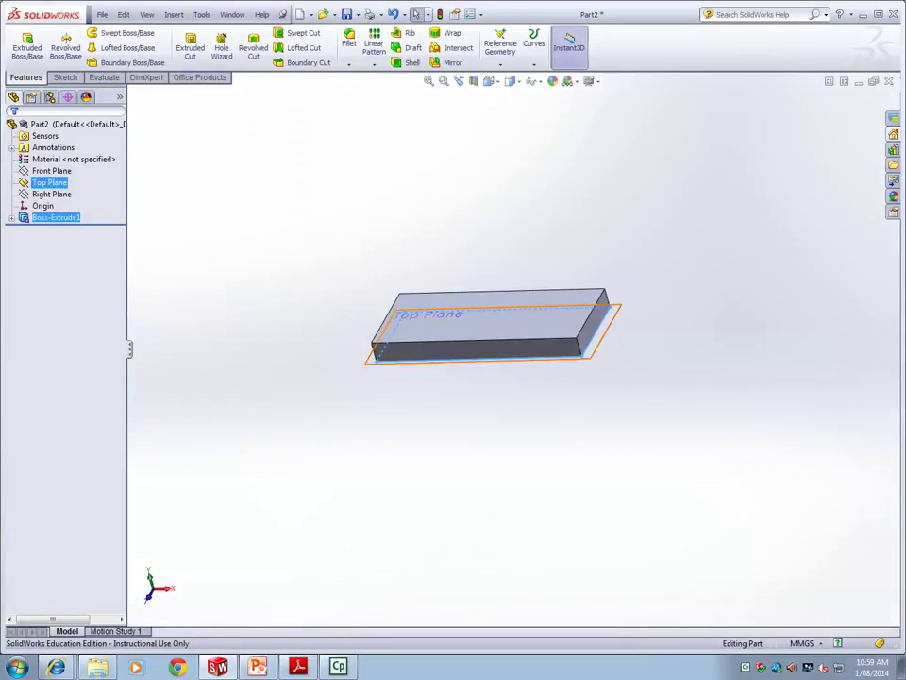
{"action": "right_click", "coordinate": [49, 182]}
{"action": "key", "text": "Escape"}
{"action": "middle_click_drag", "start_coordinate": [347, 456], "coordinate": [371, 509]}
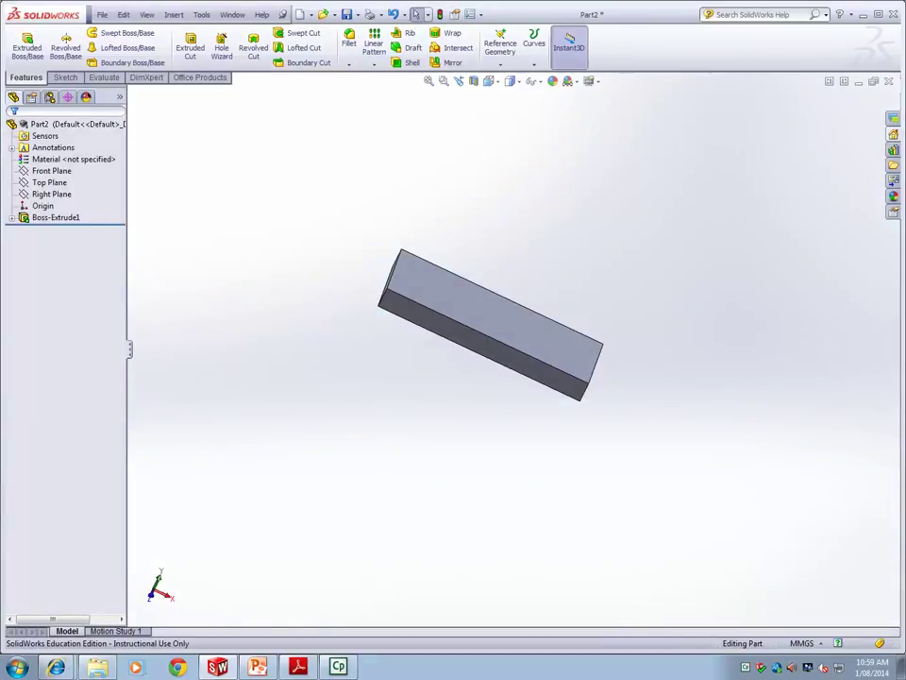
Start a sketch on the block's long front face and orient the sketch to the Front view
{"action": "left_click", "coordinate": [56, 217]}
{"action": "middle_click_drag", "start_coordinate": [273, 430], "coordinate": [269, 435]}
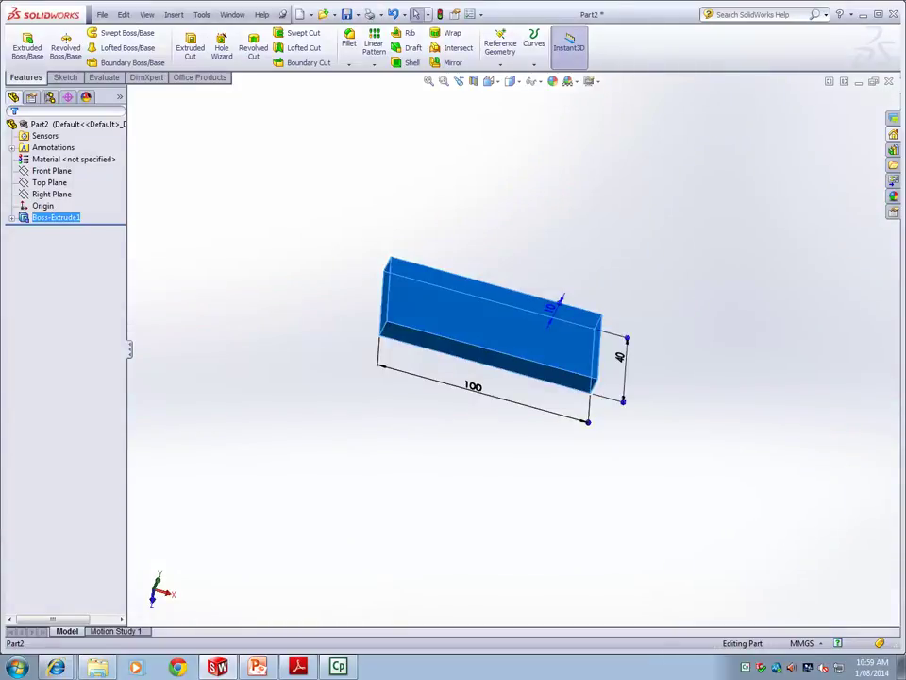
{"action": "middle_click_drag", "start_coordinate": [401, 428], "coordinate": [415, 340]}
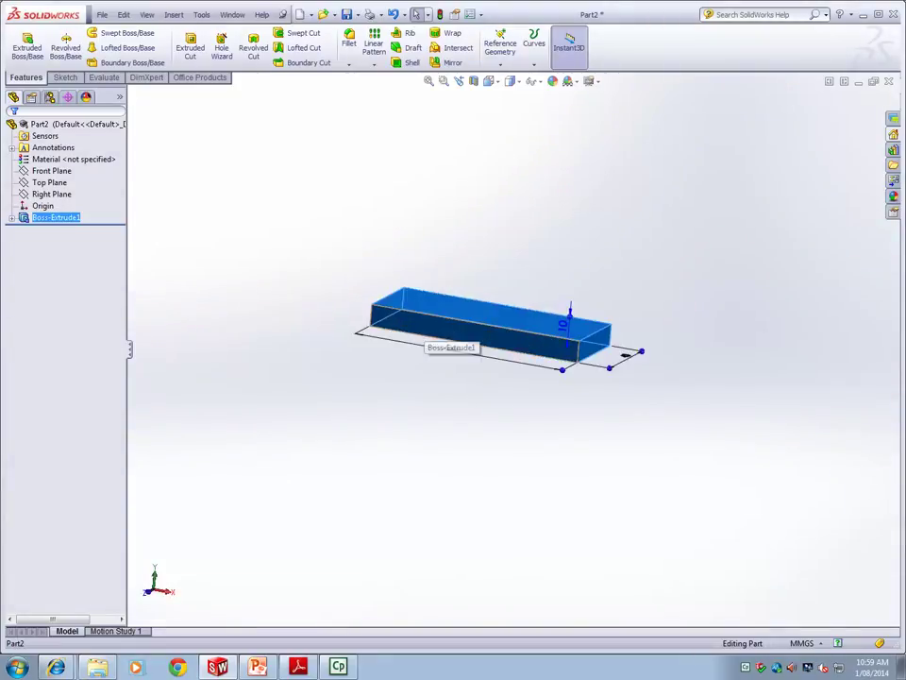
{"action": "right_click", "coordinate": [425, 324]}
{"action": "left_click", "coordinate": [449, 301]}
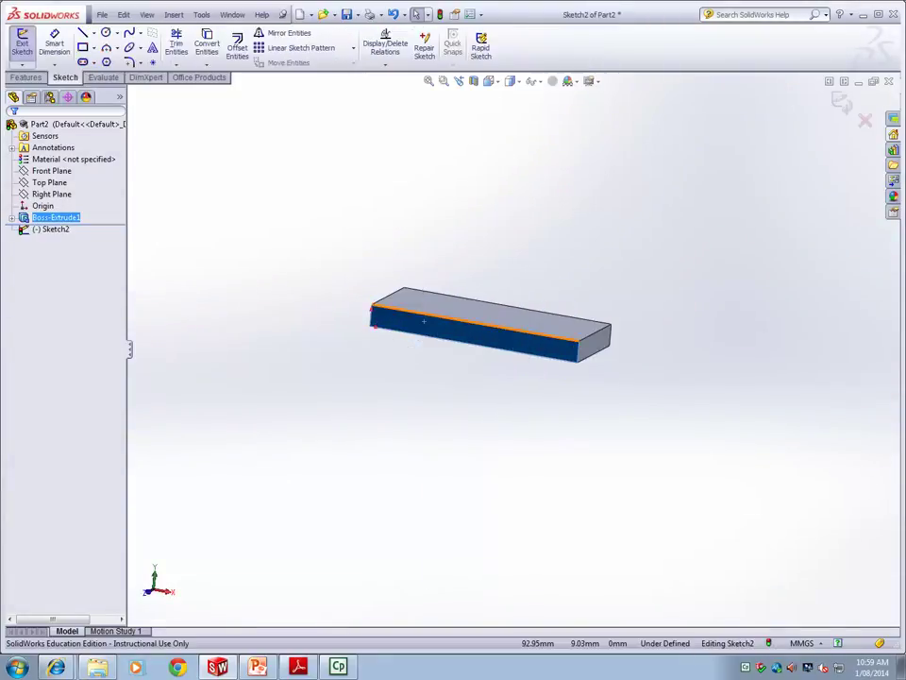
{"action": "scroll", "coordinate": [644, 327], "scroll_direction": "down", "scroll_amount": 2}
{"action": "mouse_move", "coordinate": [443, 428]}
{"action": "middle_mouse_down"}
{"action": "mouse_move", "coordinate": [393, 390]}
{"action": "mouse_move", "coordinate": [412, 371]}
{"action": "mouse_move", "coordinate": [444, 422]}
{"action": "middle_mouse_up"}
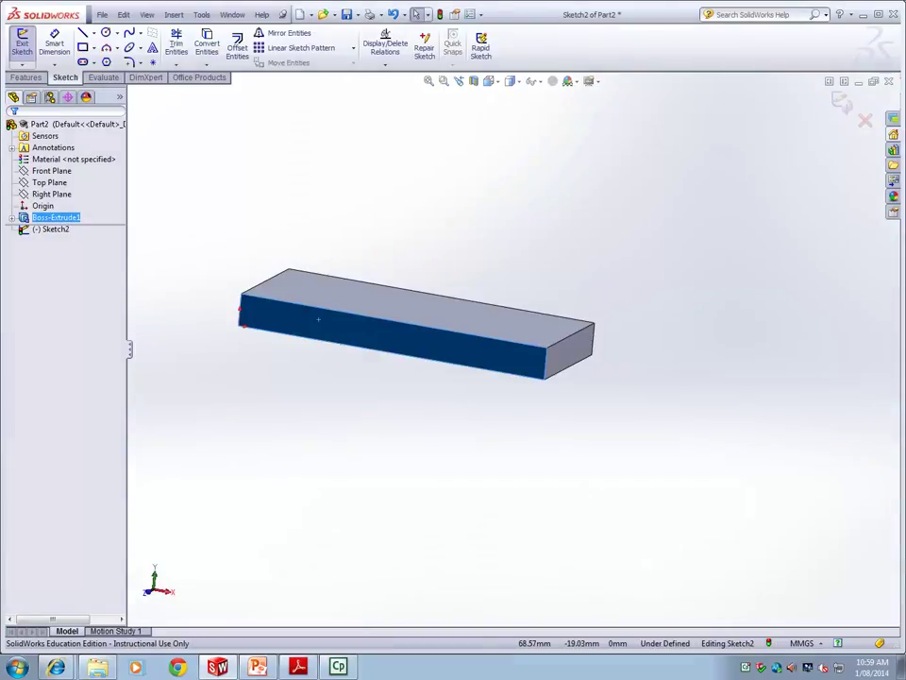
{"action": "middle_click_drag", "start_coordinate": [318, 320], "coordinate": [347, 331]}
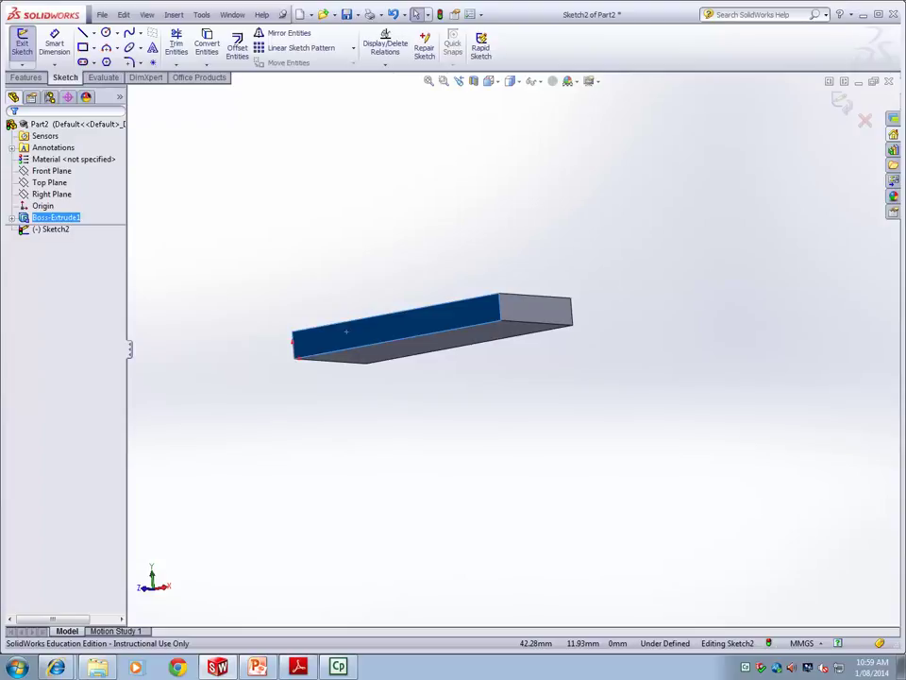
{"action": "key", "text": "space"}
{"action": "left_click", "coordinate": [423, 360]}
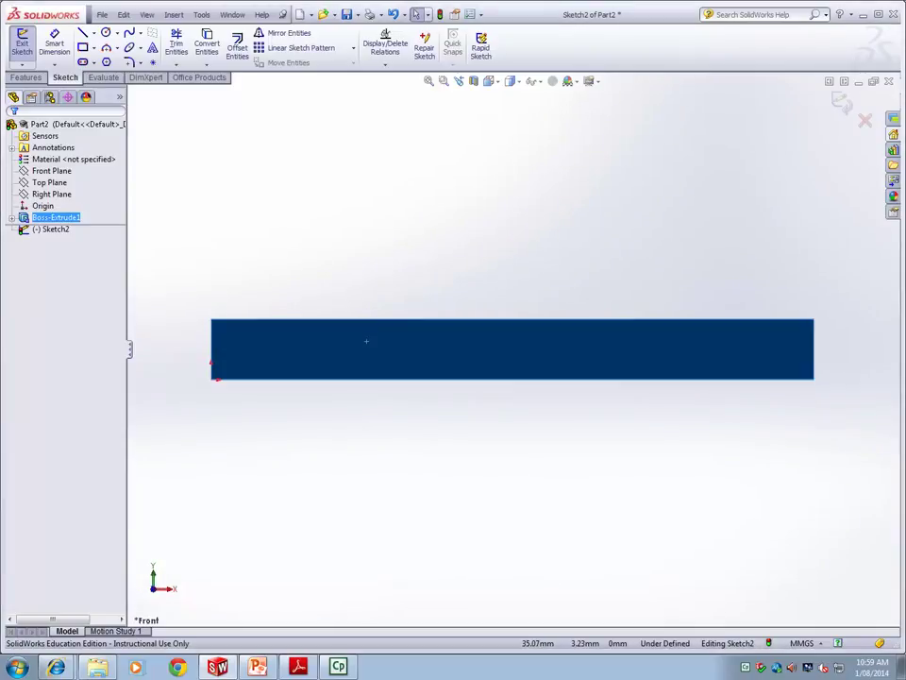
Sketch an arch profile from the block's lower front edge, about 31 mm wide, with two vertical sides about 34 mm long joined by a tangent arc
{"action": "key", "text": "l"}
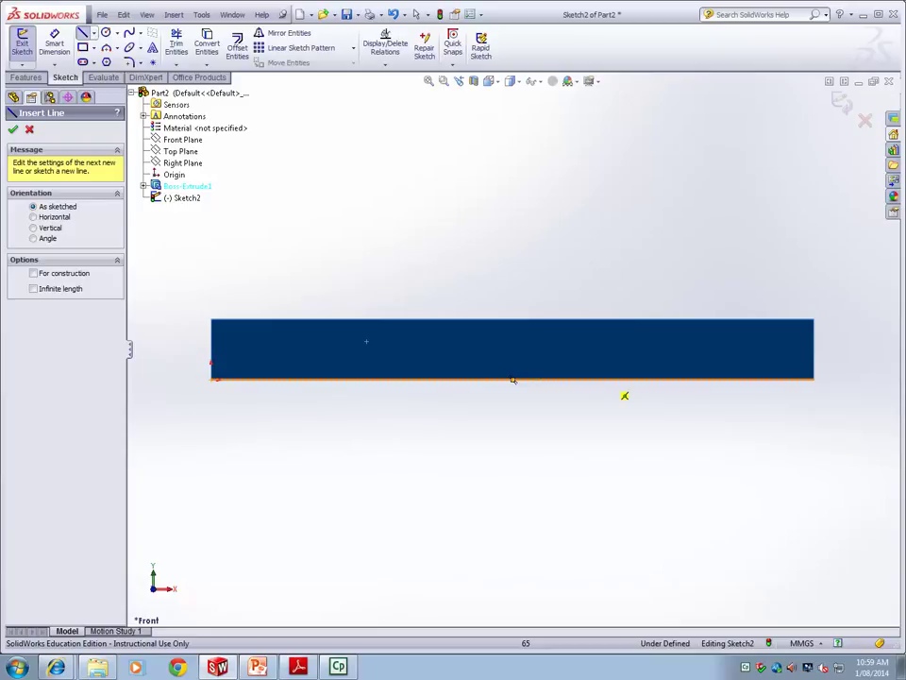
{"action": "left_click", "coordinate": [610, 379]}
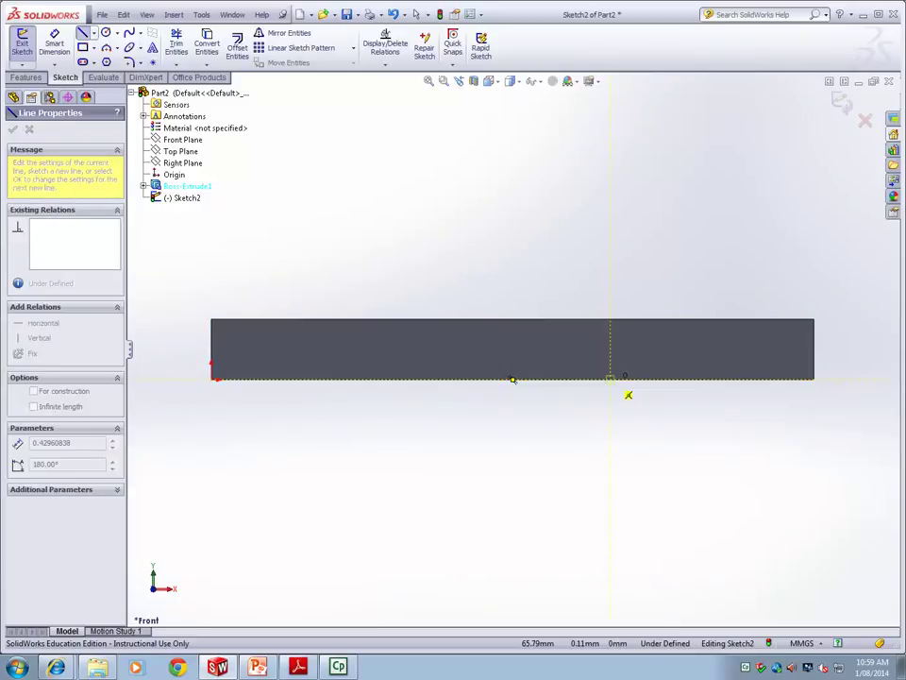
{"action": "left_click", "coordinate": [424, 380]}
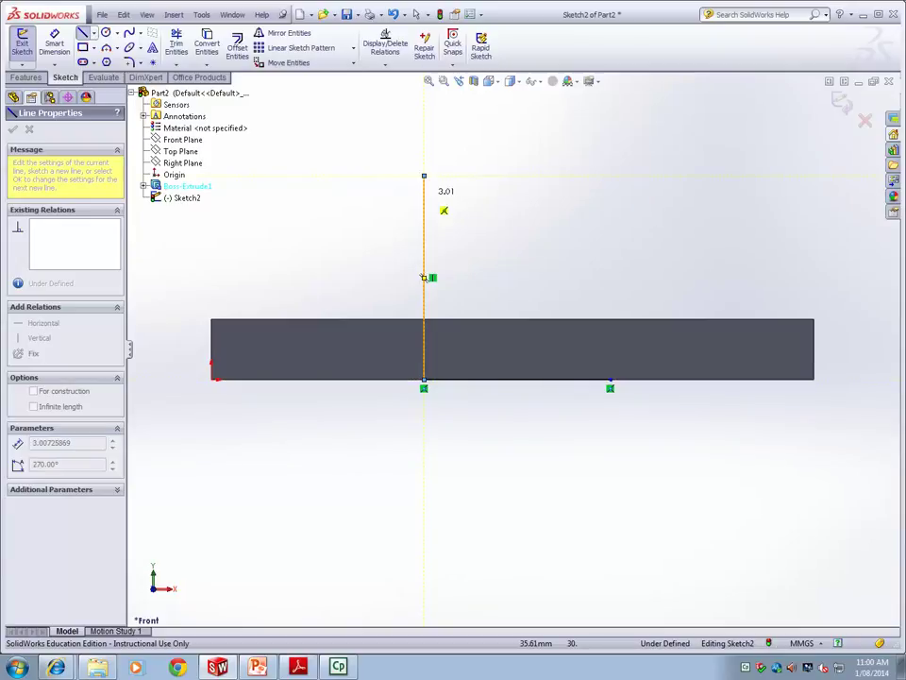
{"action": "key", "text": "z"}
{"action": "left_click", "coordinate": [449, 230]}
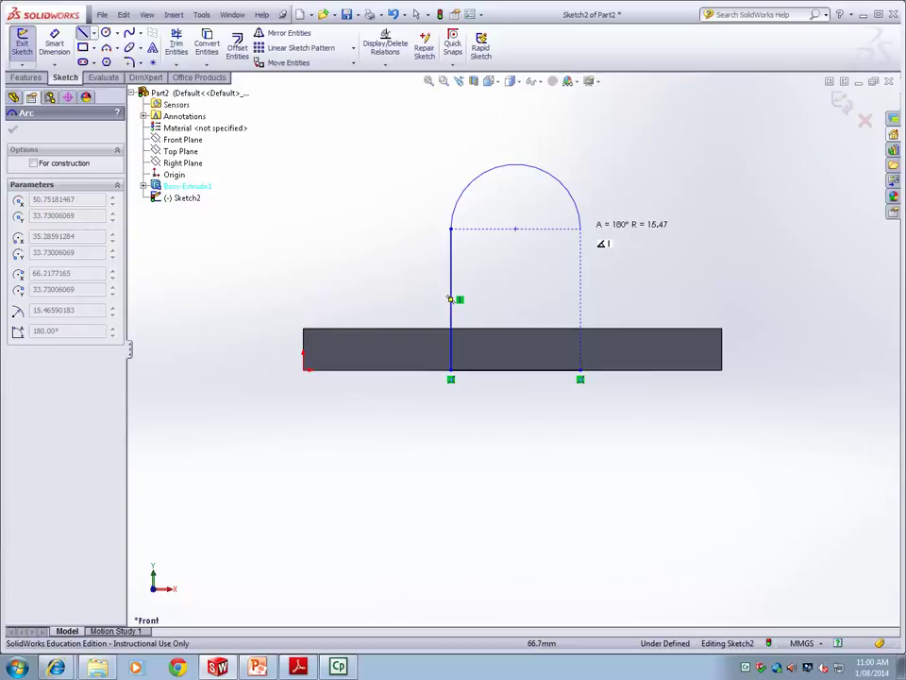
{"action": "left_click", "coordinate": [450, 228]}
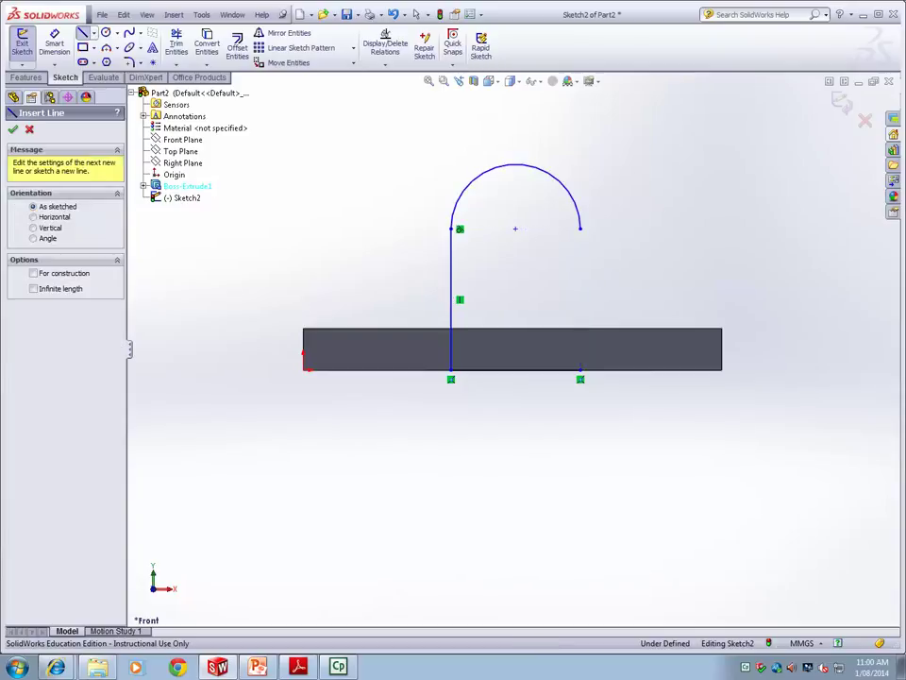
{"action": "left_click", "coordinate": [580, 369]}
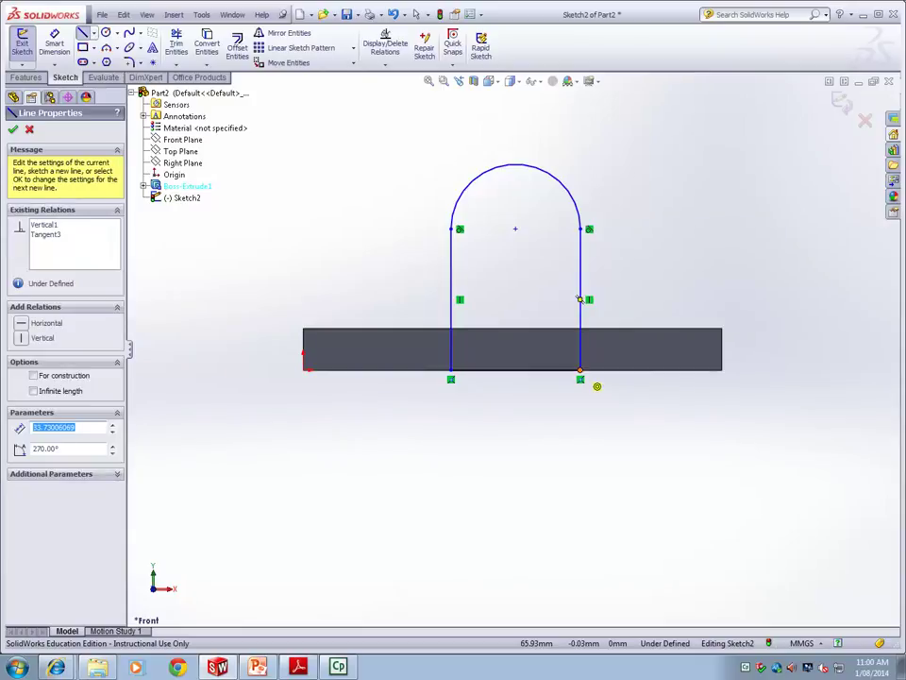
{"action": "key", "text": "Escape"}
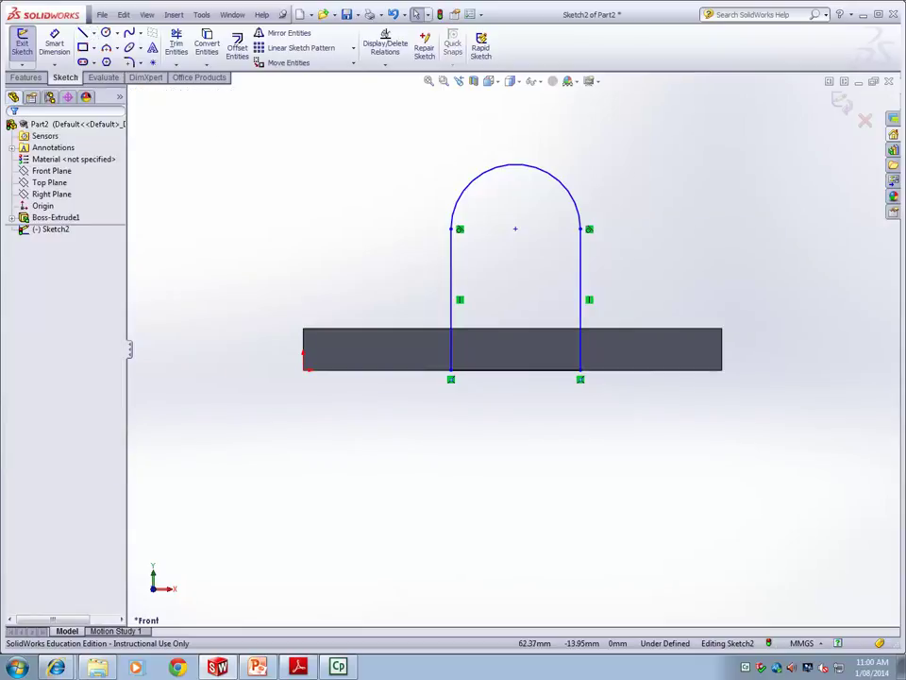
Examine the arch profile against the block from an angled view, including its base line along the block's lower edge
{"action": "mouse_move", "coordinate": [444, 396]}
{"action": "middle_mouse_down"}
{"action": "mouse_move", "coordinate": [487, 469]}
{"action": "mouse_move", "coordinate": [526, 469]}
{"action": "middle_mouse_up"}
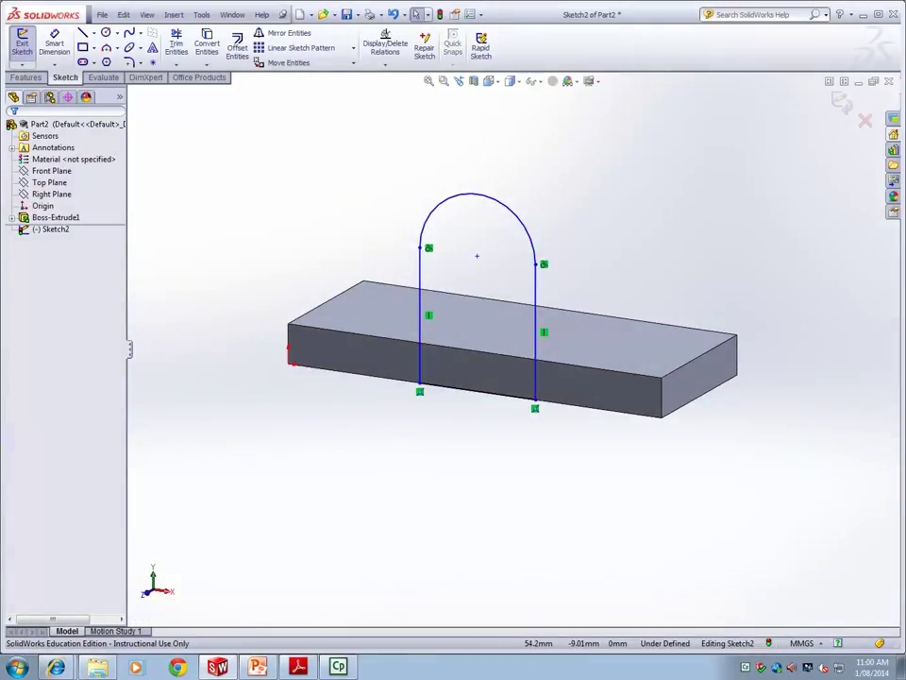
{"action": "scroll", "coordinate": [492, 435], "scroll_direction": "down", "scroll_amount": 3}
{"action": "scroll", "coordinate": [492, 435], "scroll_direction": "up", "scroll_amount": 2}
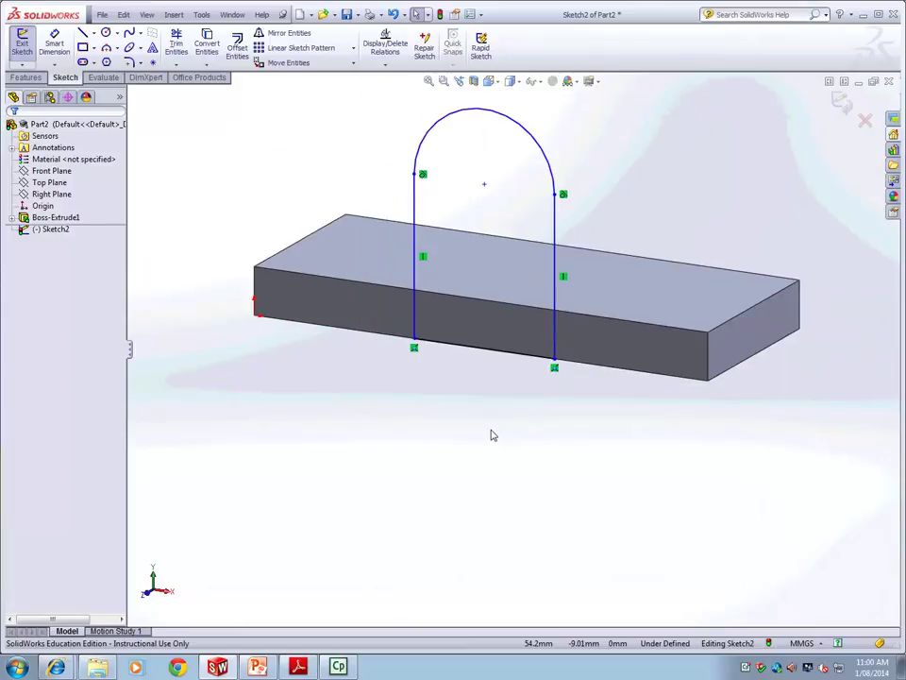
{"action": "middle_click_drag", "start_coordinate": [490, 421], "coordinate": [511, 412]}
{"action": "scroll", "coordinate": [514, 366], "scroll_direction": "down", "scroll_amount": 5}
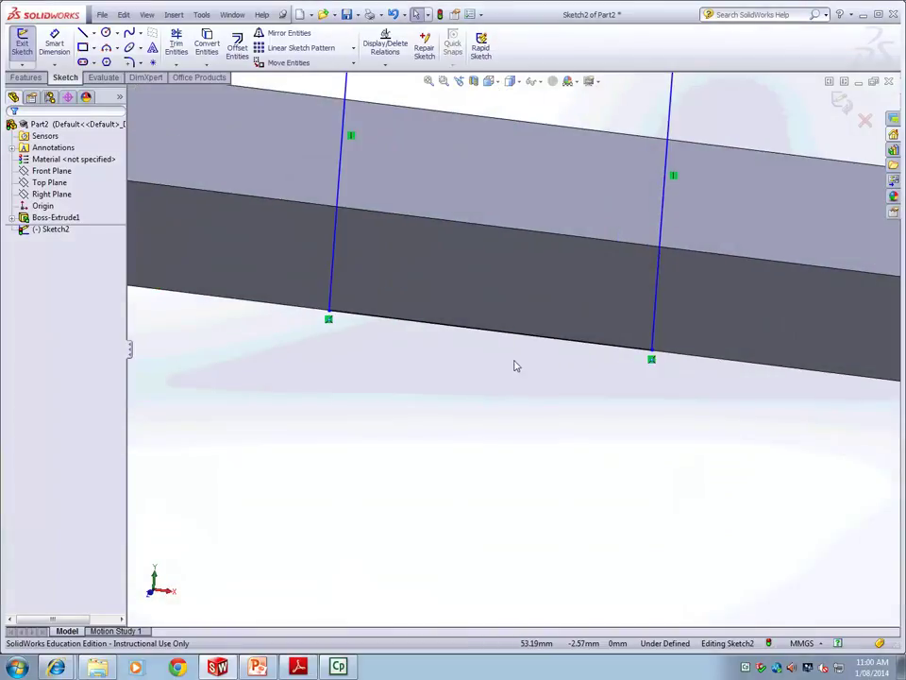
{"action": "scroll", "coordinate": [512, 365], "scroll_direction": "up", "scroll_amount": 4}
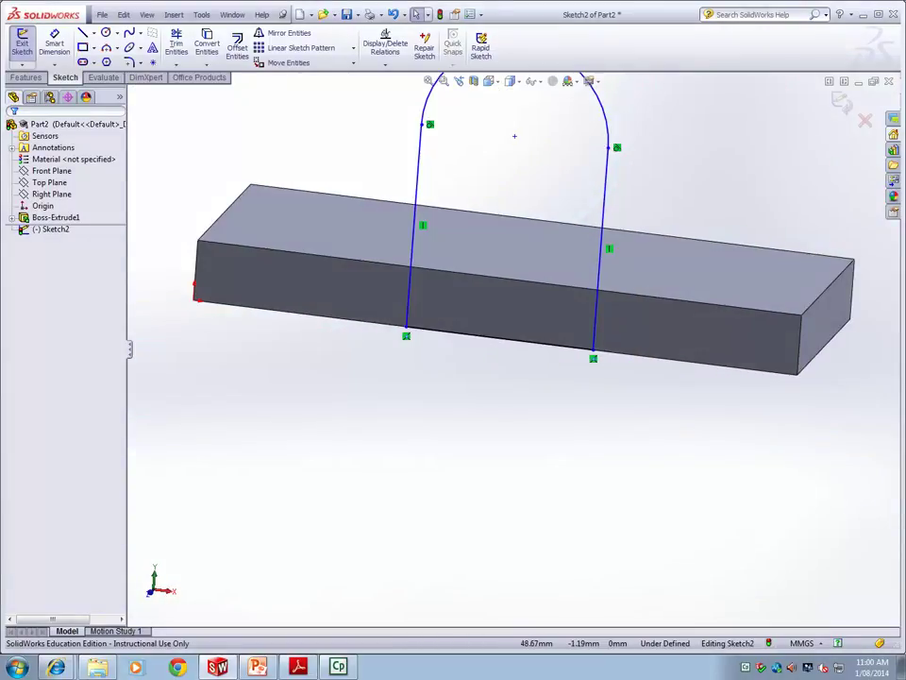
{"action": "scroll", "coordinate": [490, 347], "scroll_direction": "up", "scroll_amount": 2}
{"action": "scroll", "coordinate": [491, 347], "scroll_direction": "down", "scroll_amount": 3}
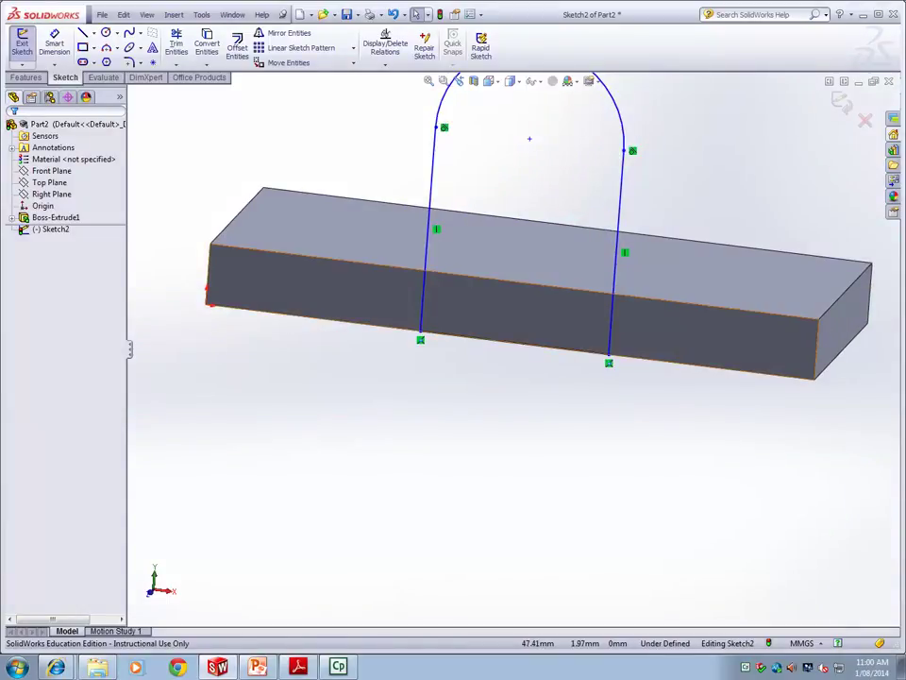
{"action": "scroll", "coordinate": [510, 354], "scroll_direction": "up", "scroll_amount": 2}
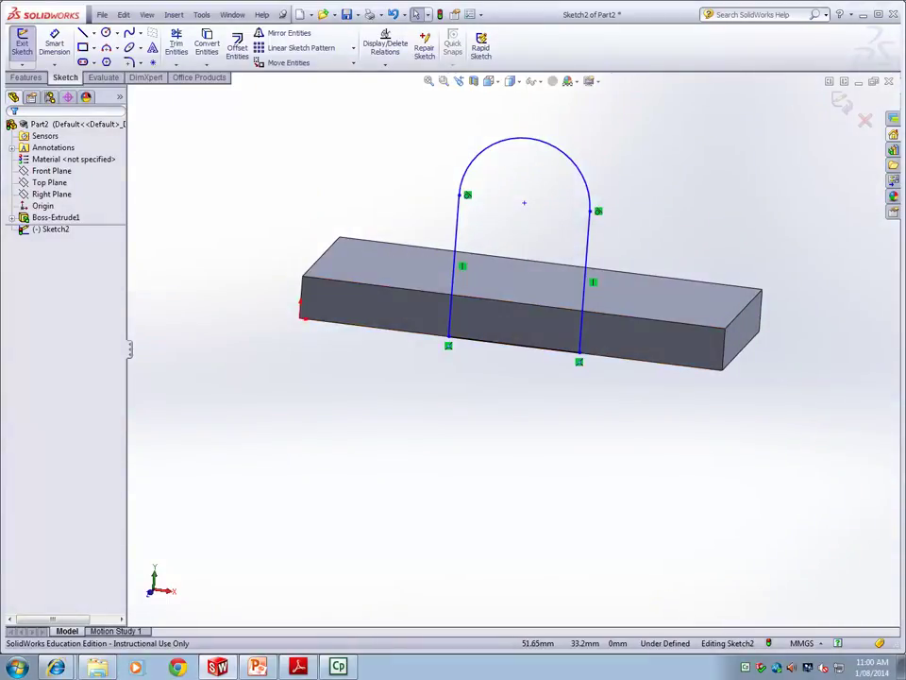
{"action": "scroll", "coordinate": [526, 213], "scroll_direction": "down", "scroll_amount": 2}
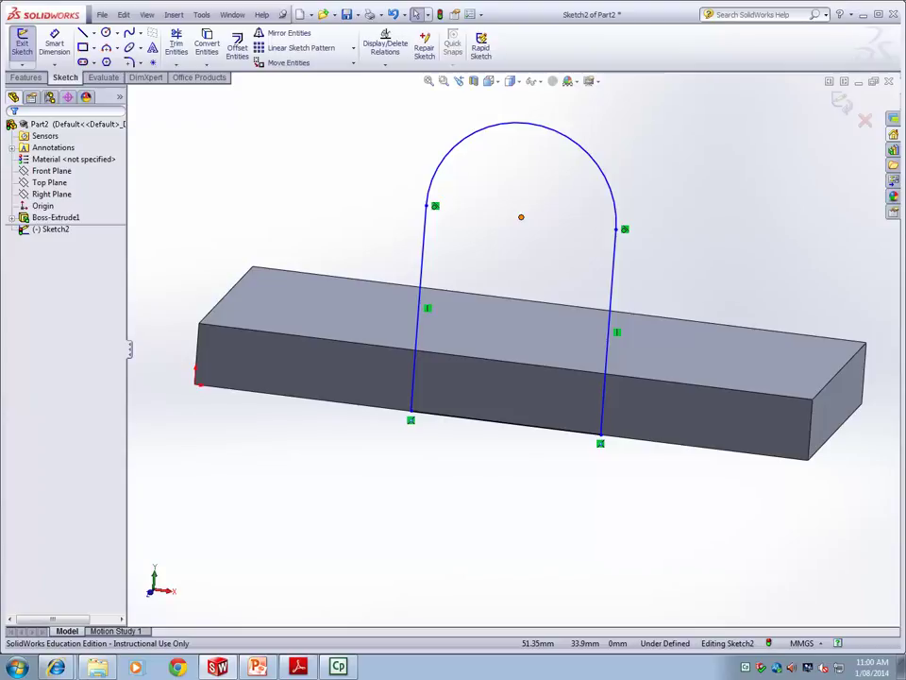
Dimension the height of the arc's centre above the profile's base line as 35 mm
{"action": "key", "text": "d"}
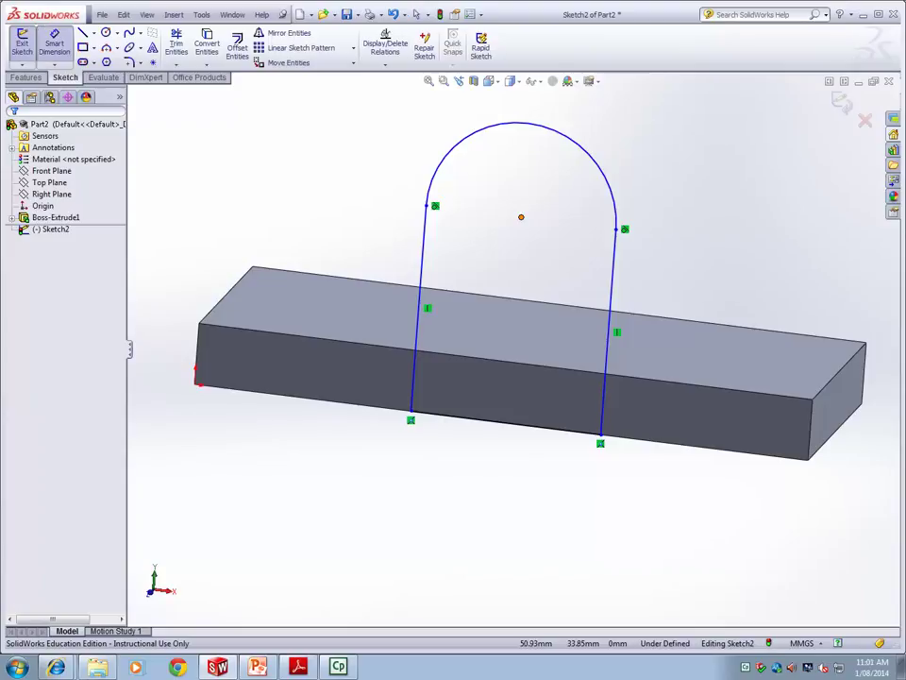
{"action": "left_click", "coordinate": [521, 217]}
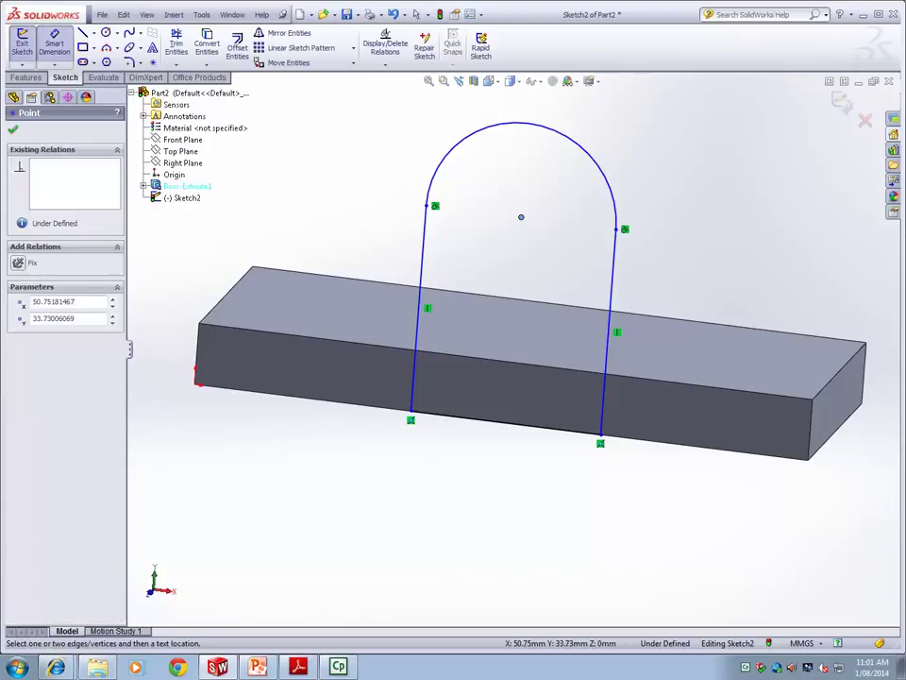
{"action": "left_click", "coordinate": [506, 422]}
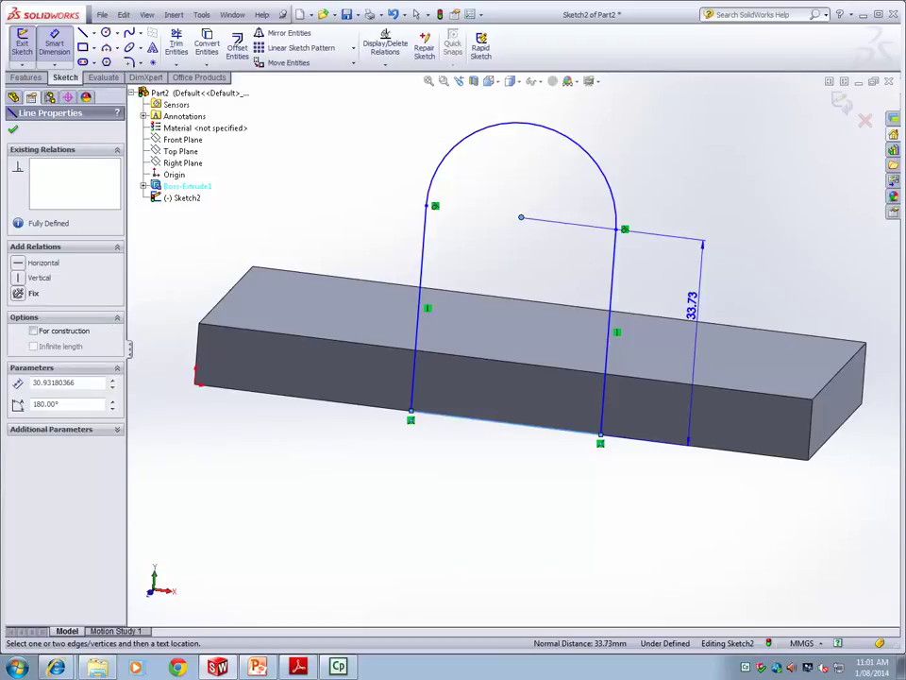
{"action": "left_click", "coordinate": [696, 303]}
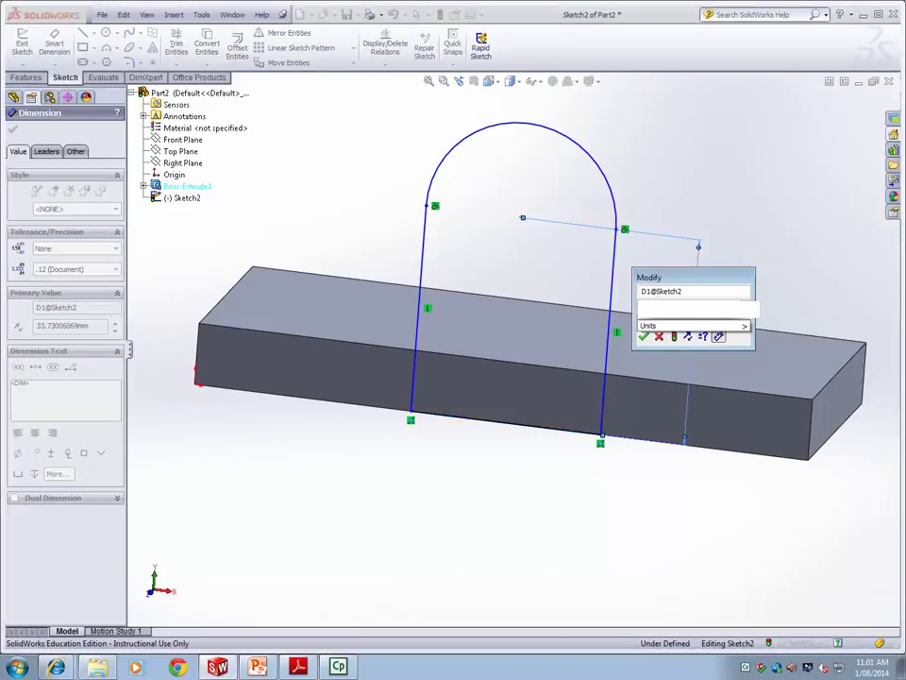
{"action": "type", "text": "35"}
{"action": "key", "text": "Return"}
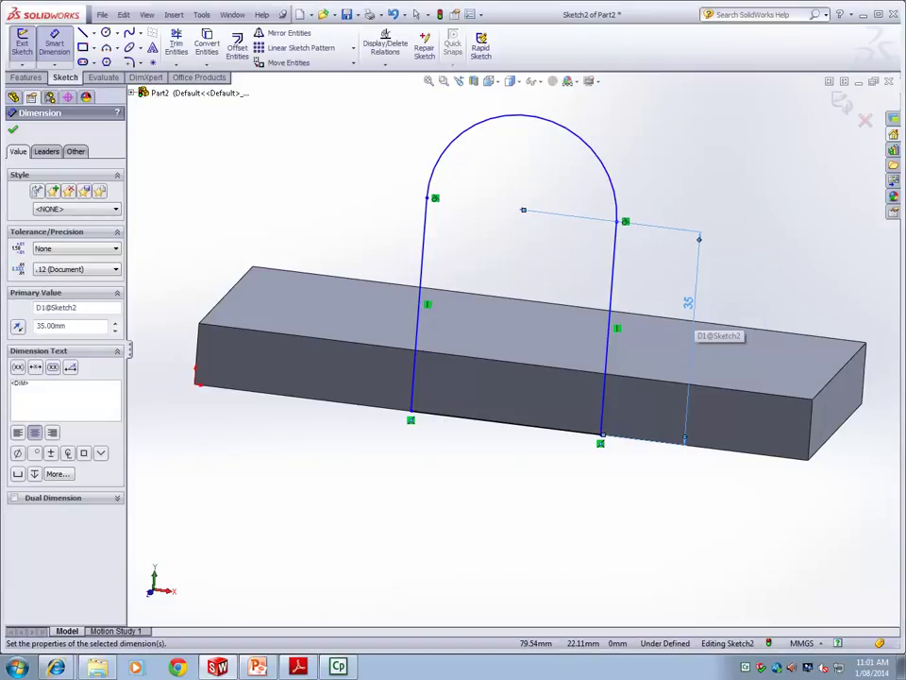
{"action": "key", "text": "Escape"}
Dimension the horizontal distance from the block's left edge to the arc's centre as 50 mm
{"action": "left_click", "coordinate": [54, 42]}
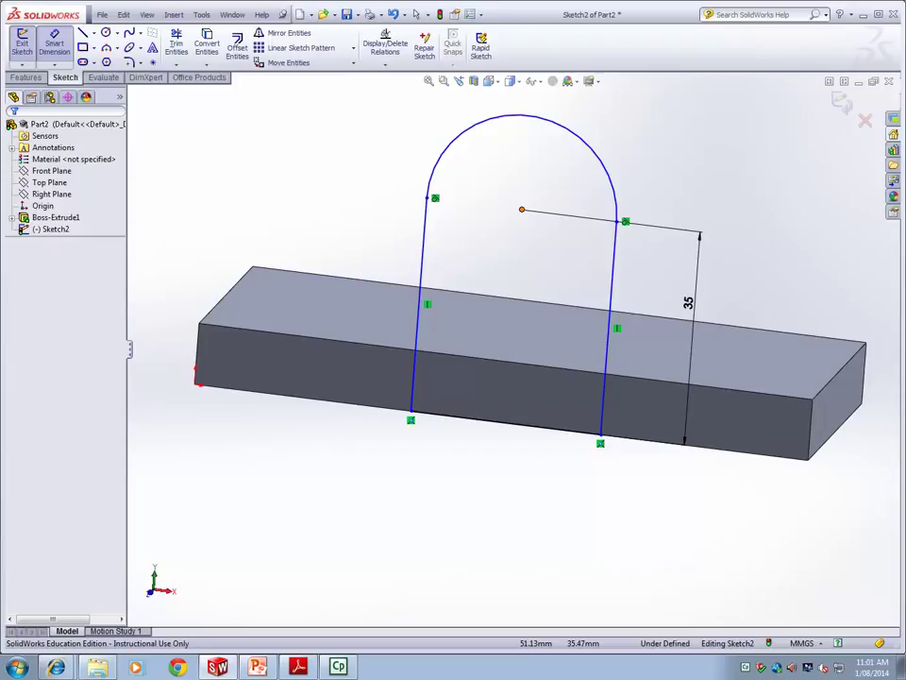
{"action": "left_click", "coordinate": [522, 209]}
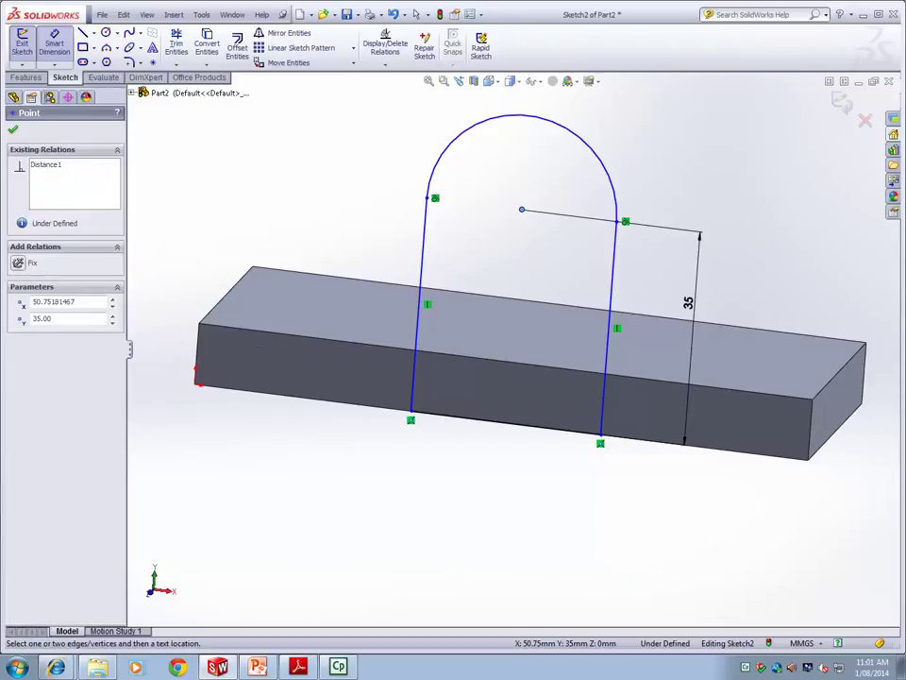
{"action": "left_click", "coordinate": [199, 375]}
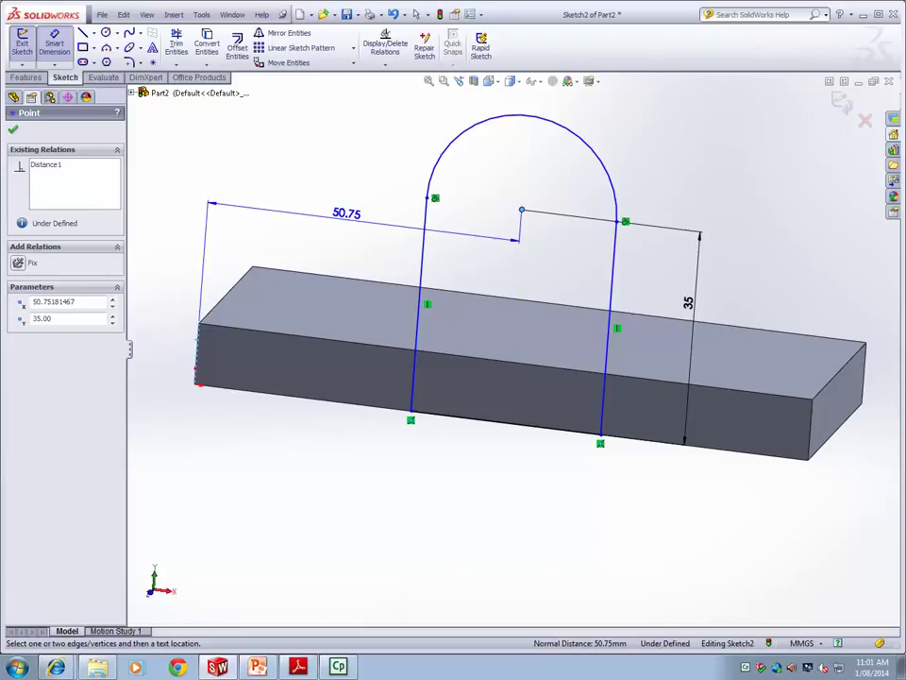
{"action": "left_click", "coordinate": [346, 217]}
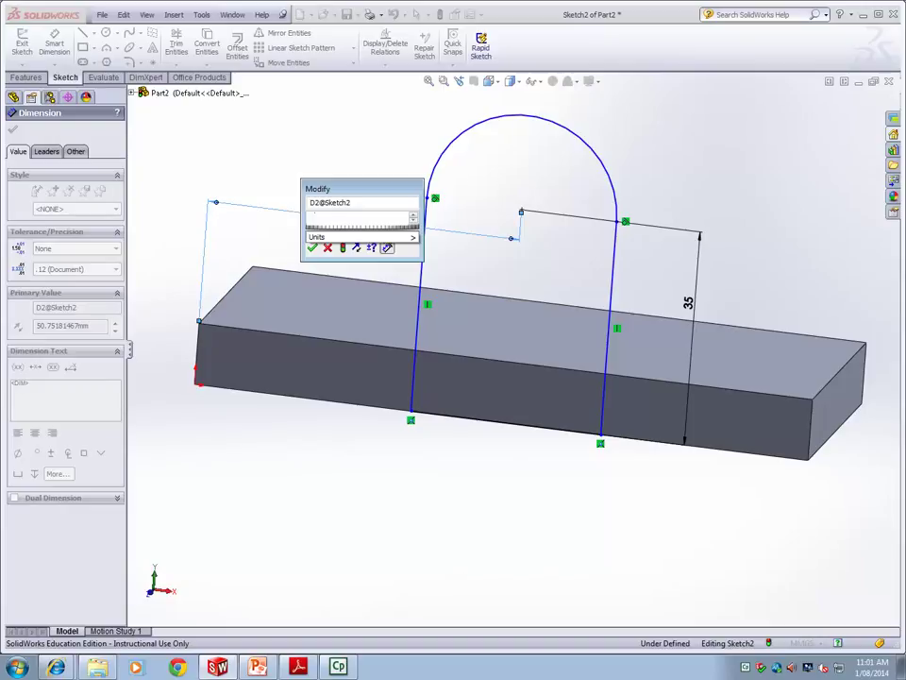
{"action": "type", "text": "50"}
{"action": "key", "text": "Return"}
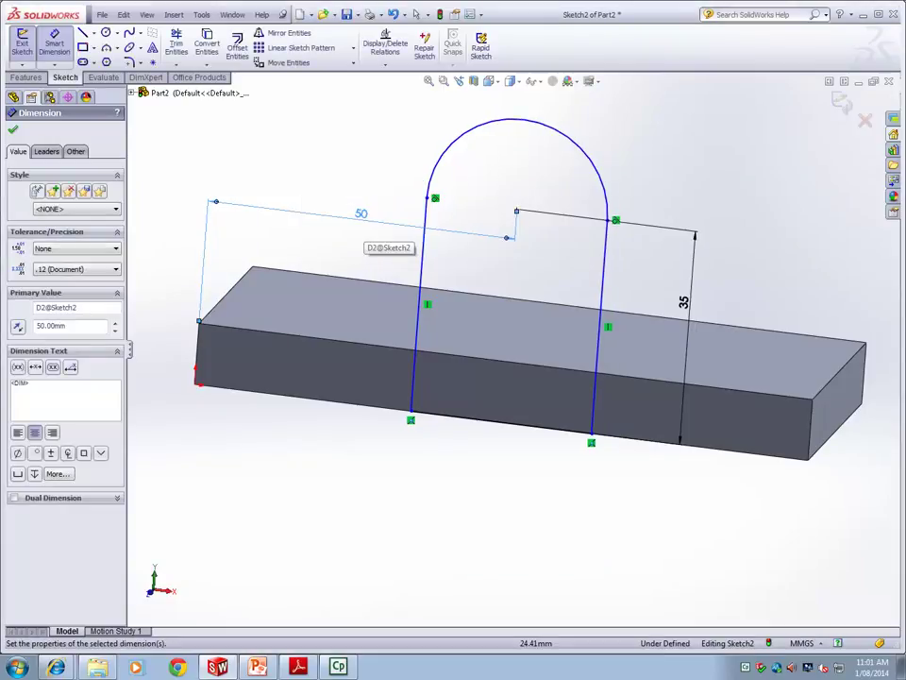
{"action": "key", "text": "Escape"}
Delete the tangent relation between the arc and the profile's left vertical line
{"action": "scroll", "coordinate": [501, 317], "scroll_direction": "up", "scroll_amount": 2}
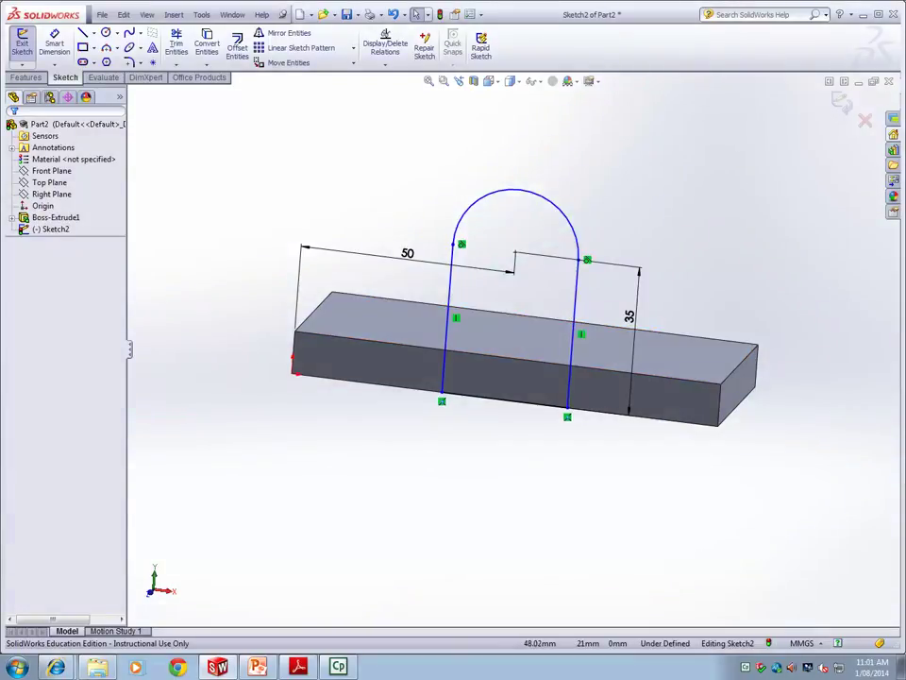
{"action": "scroll", "coordinate": [504, 315], "scroll_direction": "down", "scroll_amount": 2}
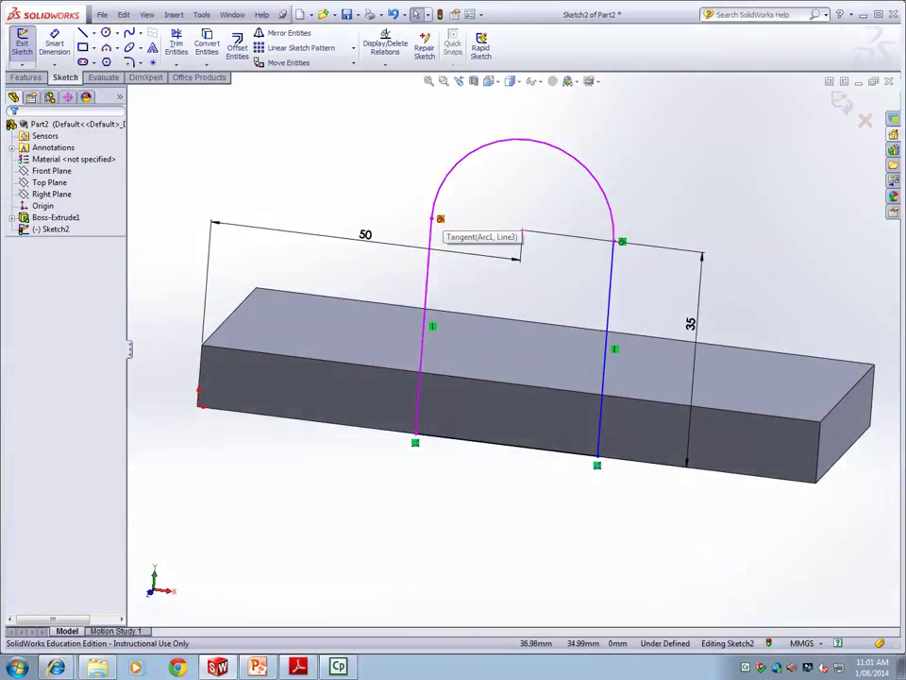
{"action": "scroll", "coordinate": [441, 226], "scroll_direction": "down", "scroll_amount": 3}
{"action": "scroll", "coordinate": [456, 253], "scroll_direction": "up", "scroll_amount": 3}
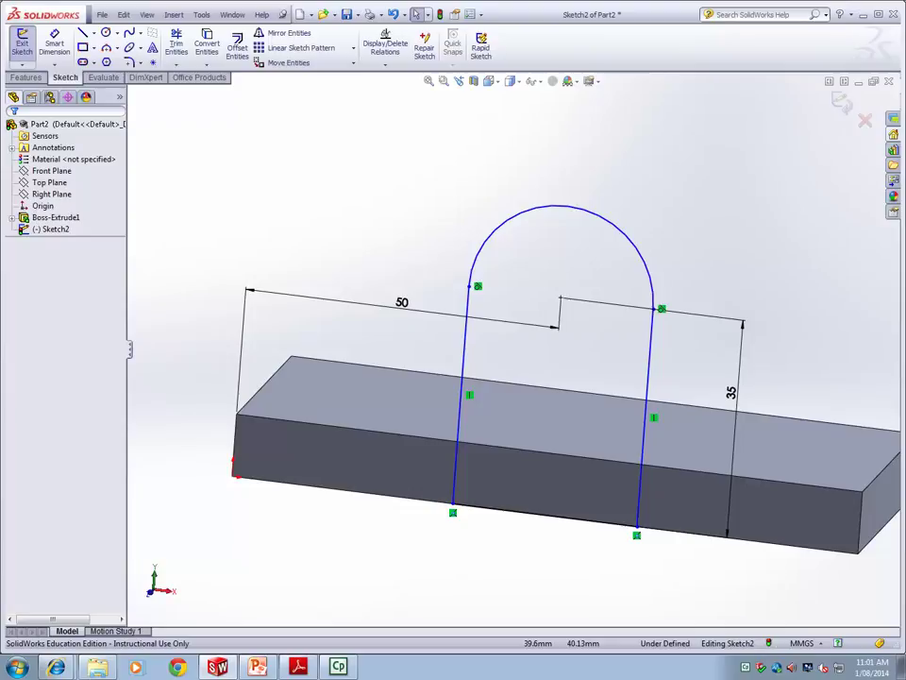
{"action": "left_click", "coordinate": [478, 286]}
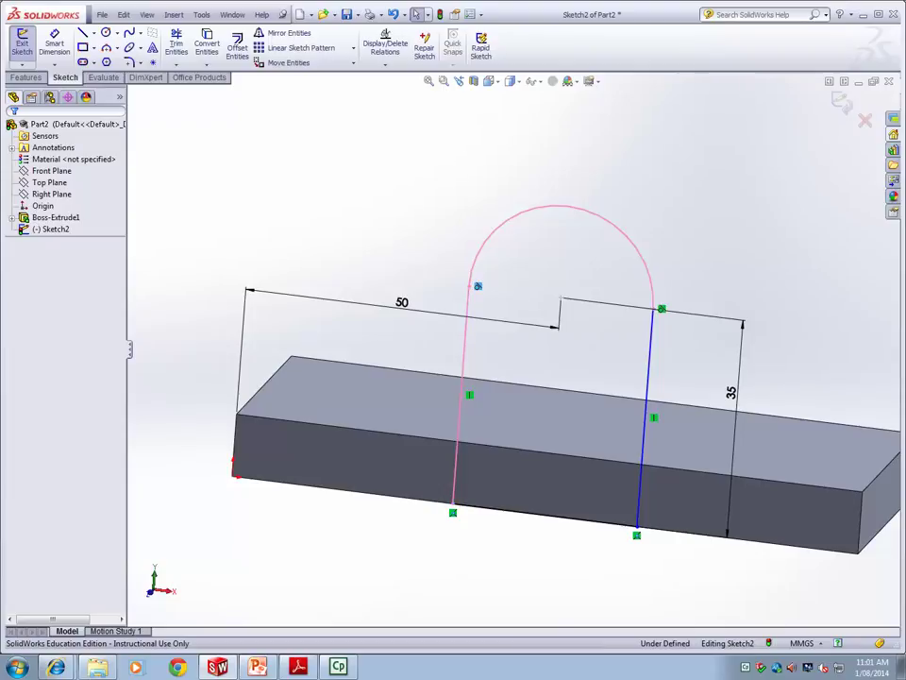
{"action": "key", "text": "Delete"}
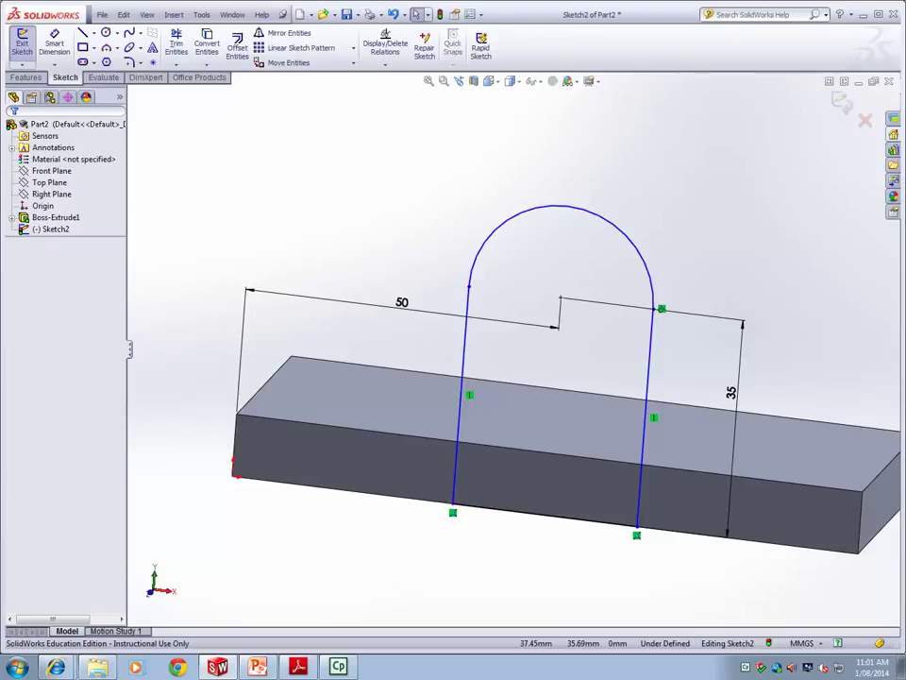
Add a Tangent relation between the arc and the profile's left vertical line
{"action": "scroll", "coordinate": [483, 284], "scroll_direction": "down", "scroll_amount": 2}
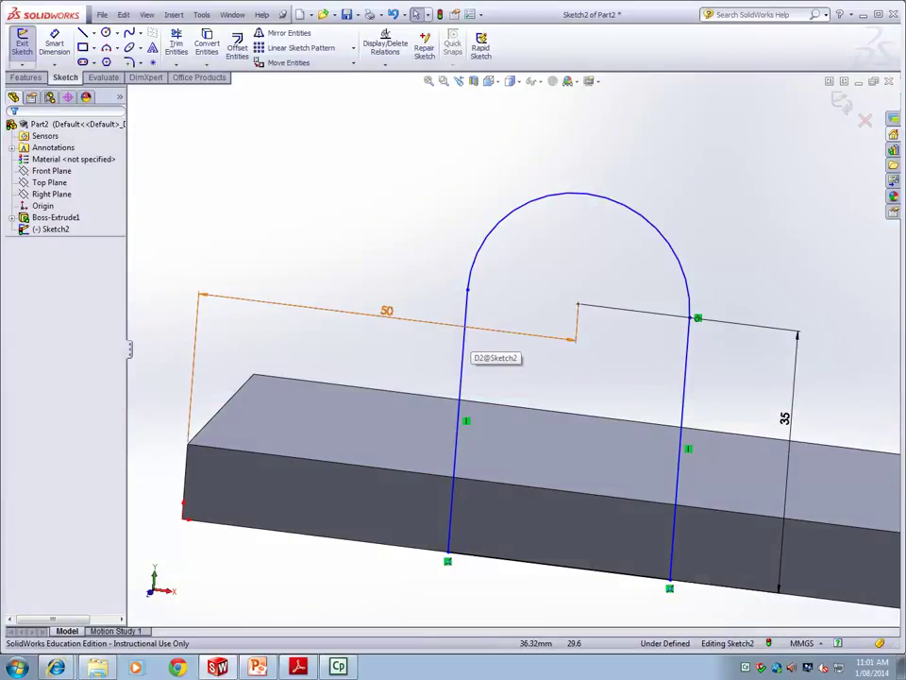
{"action": "left_click", "coordinate": [385, 64]}
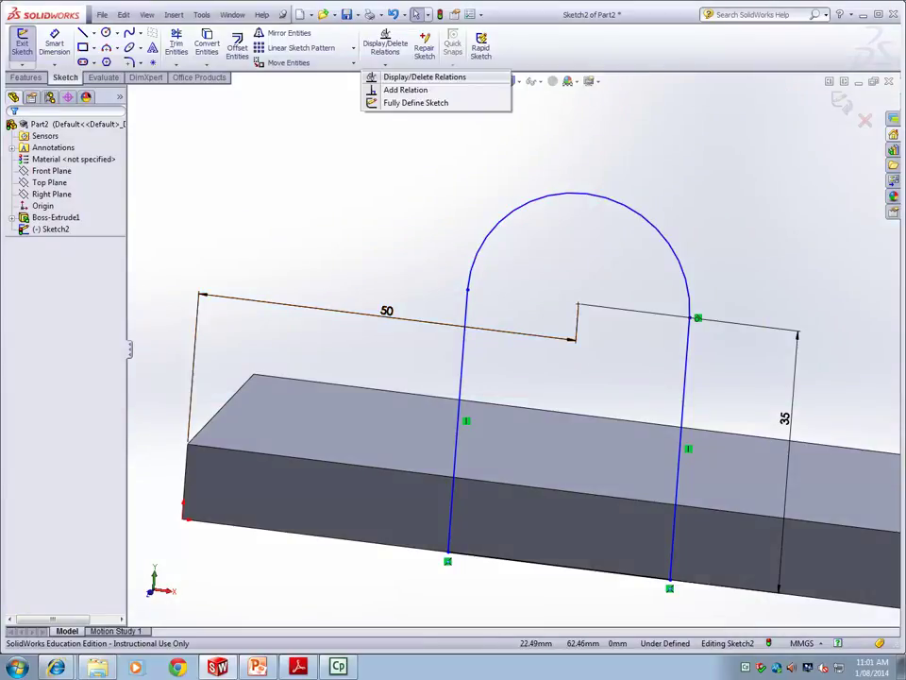
{"action": "left_click", "coordinate": [406, 90]}
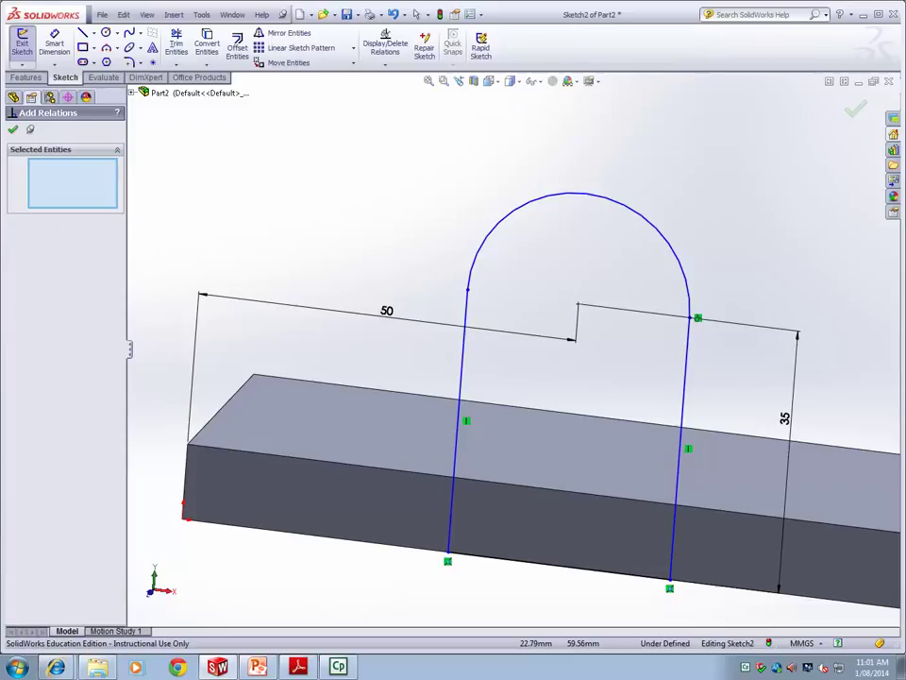
{"action": "left_click", "coordinate": [572, 193]}
{"action": "left_click", "coordinate": [461, 368]}
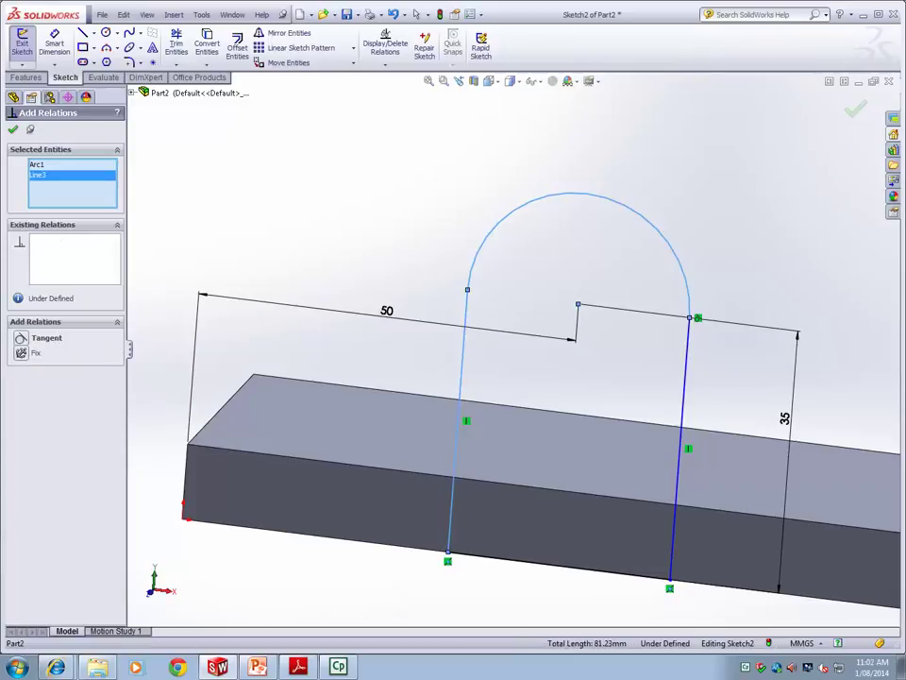
{"action": "left_click", "coordinate": [42, 337]}
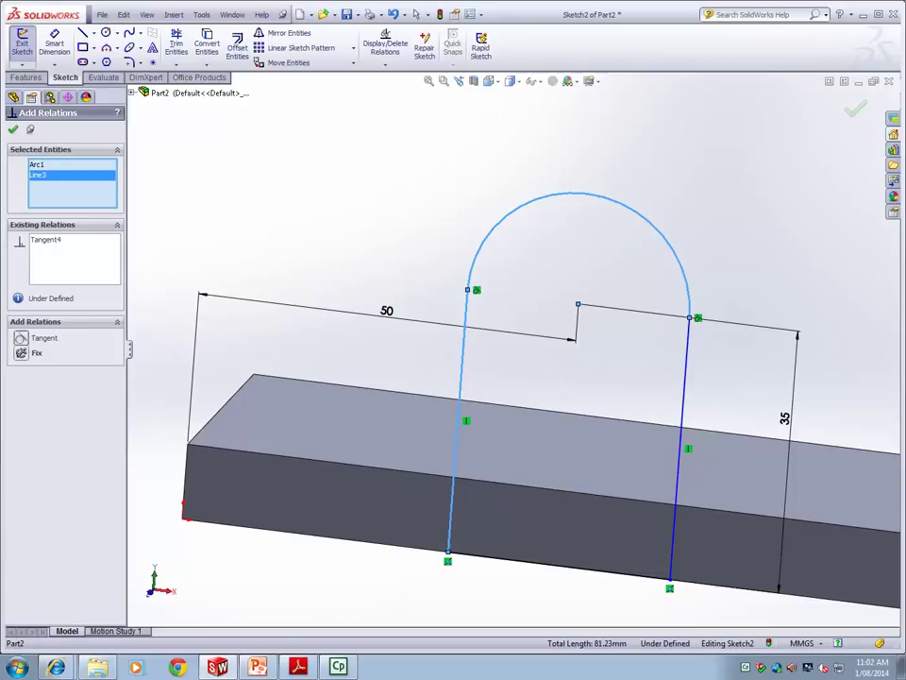
{"action": "key", "text": "Escape"}
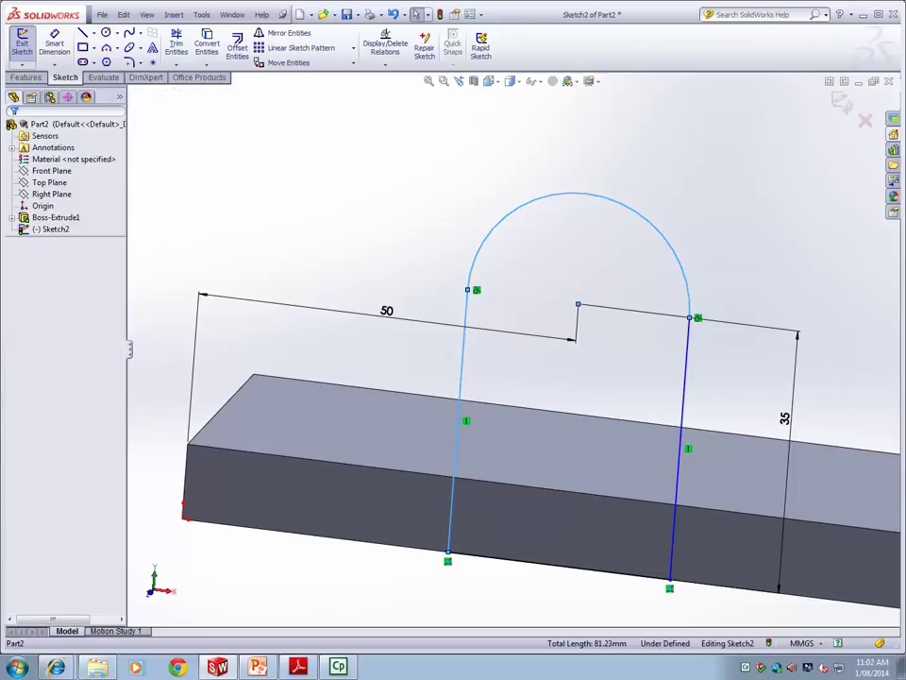
Dimension the arch profile's arc with a radius of 20 mm
{"action": "scroll", "coordinate": [511, 350], "scroll_direction": "up", "scroll_amount": 2}
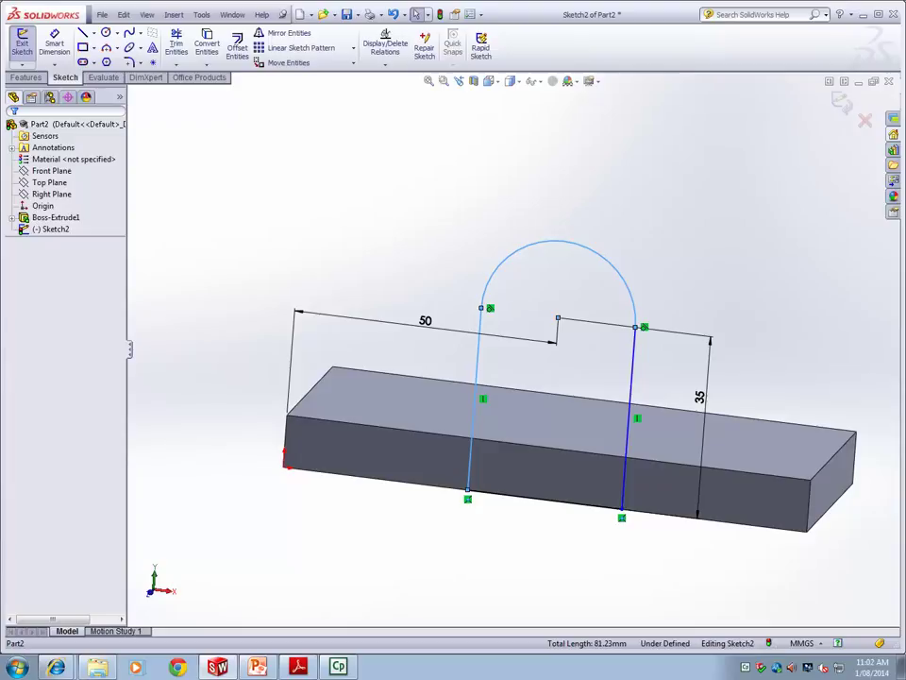
{"action": "scroll", "coordinate": [545, 328], "scroll_direction": "down", "scroll_amount": 3}
{"action": "scroll", "coordinate": [546, 327], "scroll_direction": "up", "scroll_amount": 2}
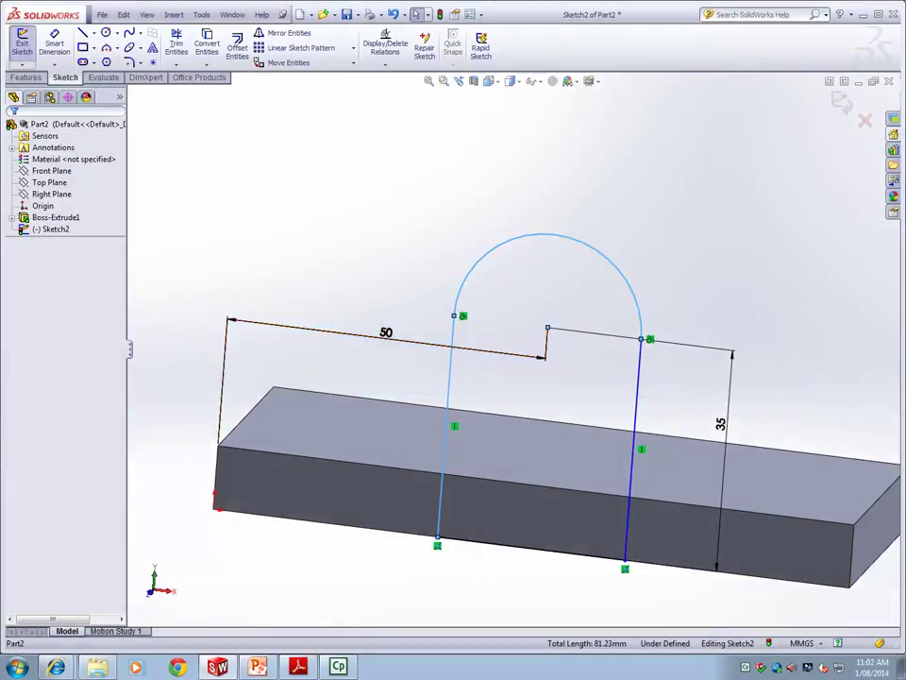
{"action": "key", "text": "Escape"}
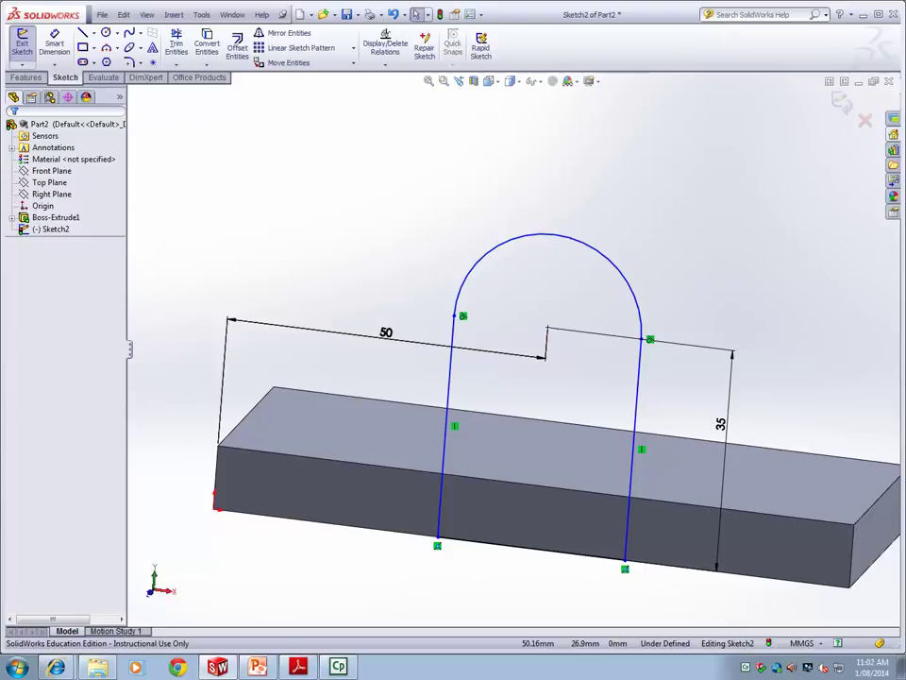
{"action": "scroll", "coordinate": [534, 368], "scroll_direction": "up", "scroll_amount": 3}
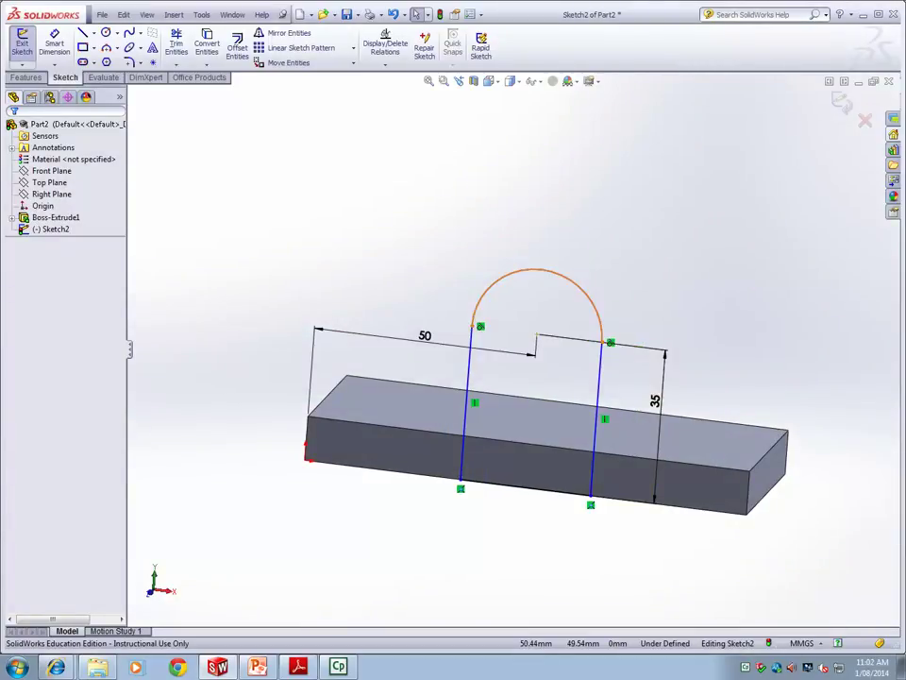
{"action": "right_click_drag", "start_coordinate": [543, 272], "coordinate": [698, 111]}
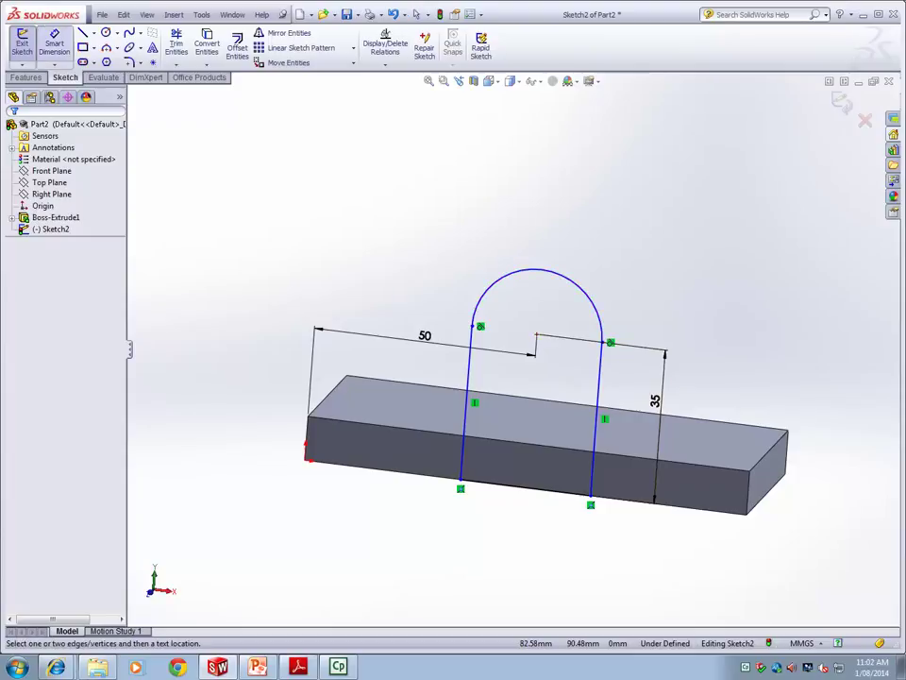
{"action": "left_click", "coordinate": [535, 271]}
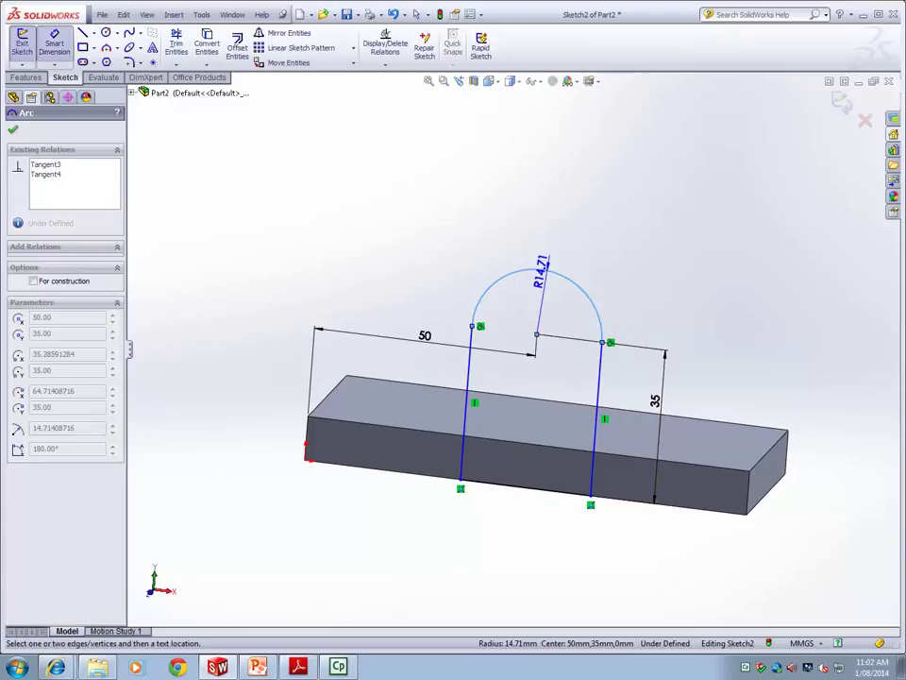
{"action": "left_click", "coordinate": [540, 273]}
{"action": "type", "text": "20"}
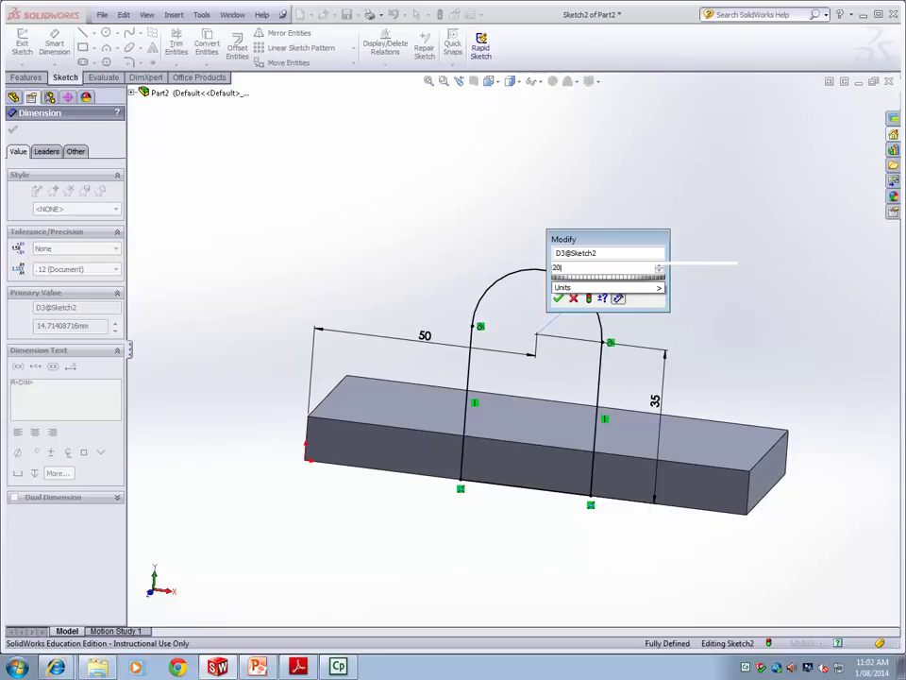
{"action": "key", "text": "Return"}
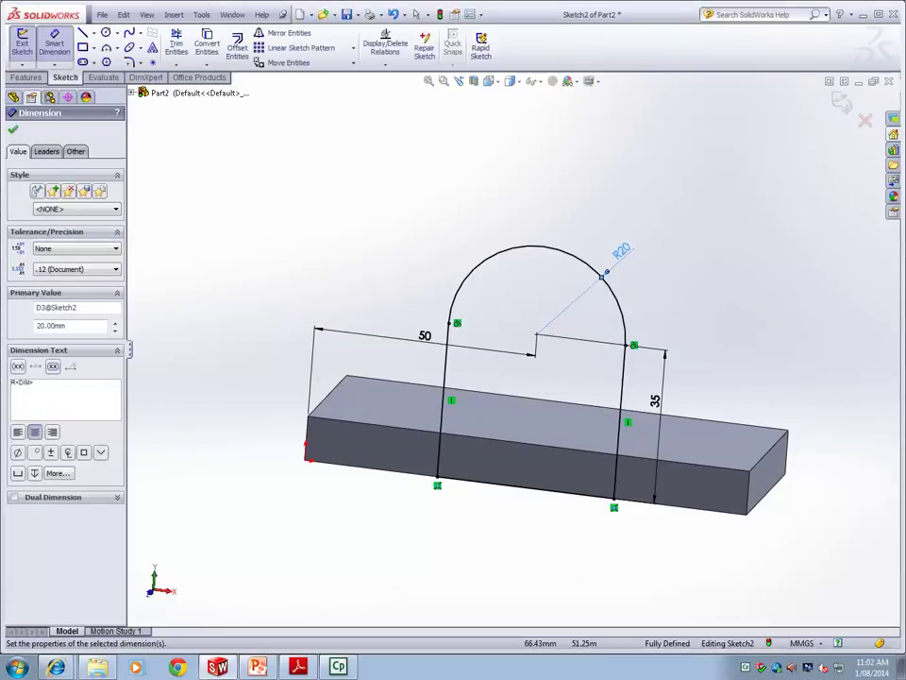
{"action": "key", "text": "Escape"}
Extrude the arch profile as a Blind boss 10 mm deep in the reversed direction, back over the base, with the result merged
{"action": "scroll", "coordinate": [591, 477], "scroll_direction": "up", "scroll_amount": 2}
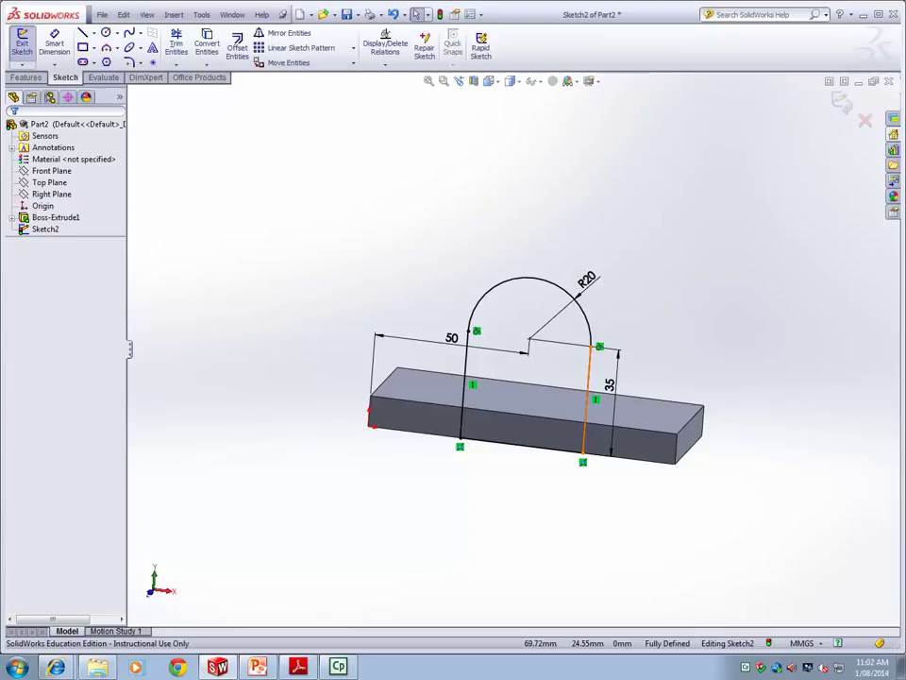
{"action": "scroll", "coordinate": [597, 401], "scroll_direction": "down", "scroll_amount": 2}
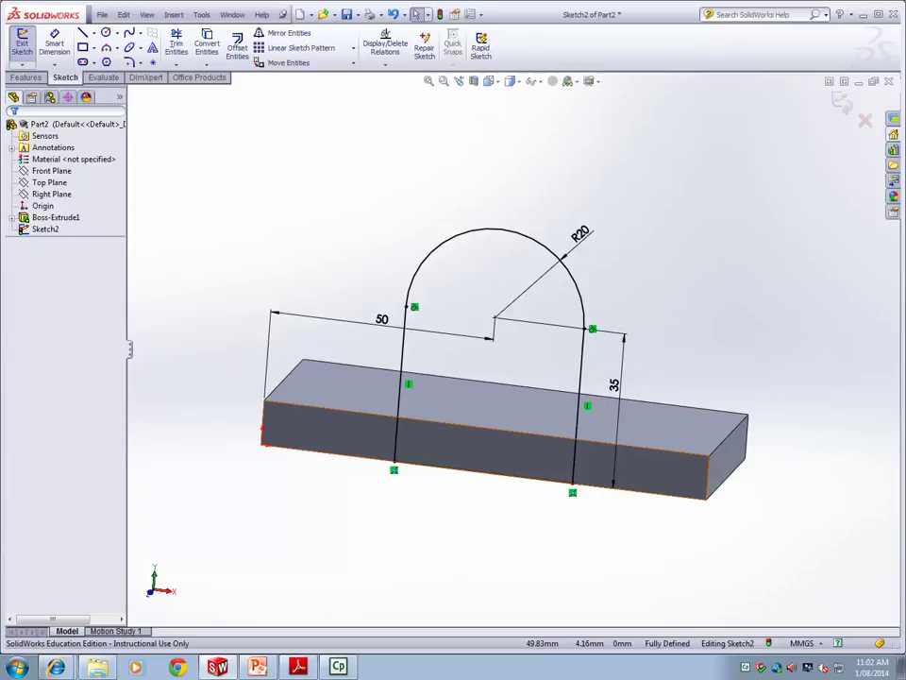
{"action": "scroll", "coordinate": [513, 349], "scroll_direction": "down", "scroll_amount": 2}
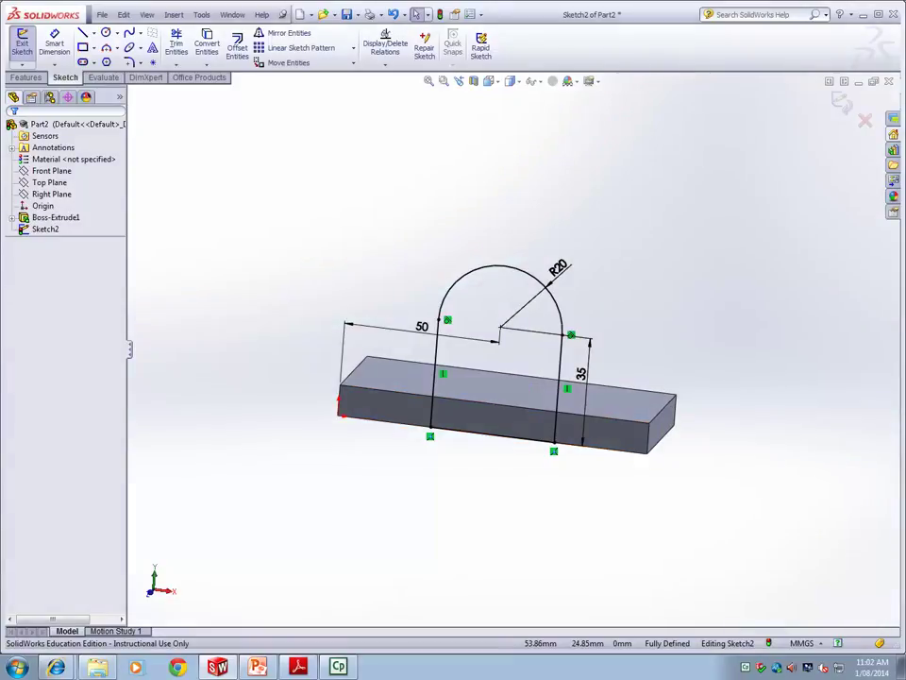
{"action": "mouse_move", "coordinate": [518, 393]}
{"action": "middle_mouse_down"}
{"action": "mouse_move", "coordinate": [462, 467]}
{"action": "mouse_move", "coordinate": [404, 492]}
{"action": "middle_mouse_up"}
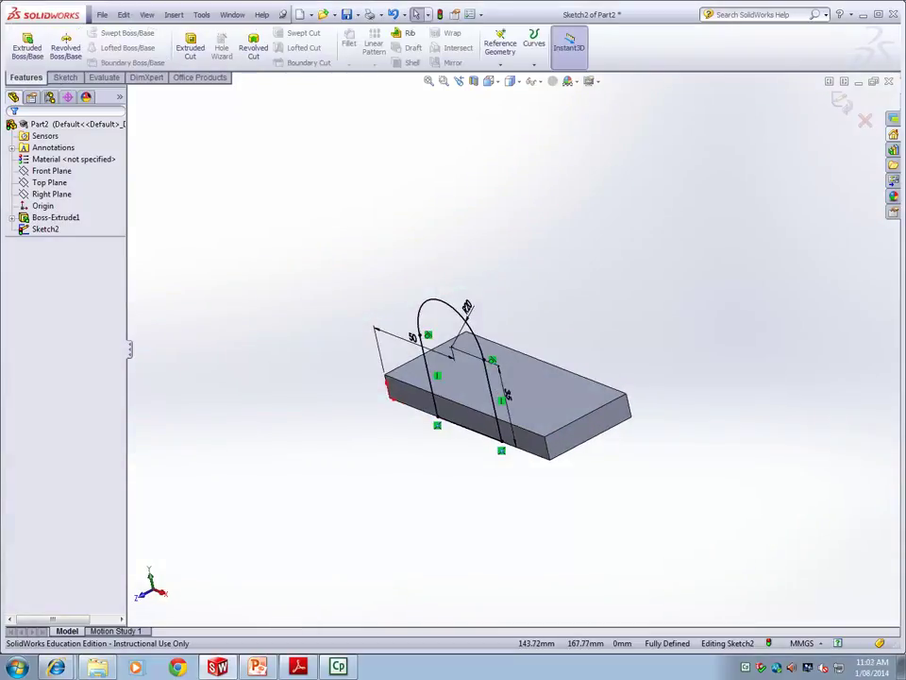
{"action": "left_click", "coordinate": [27, 47]}
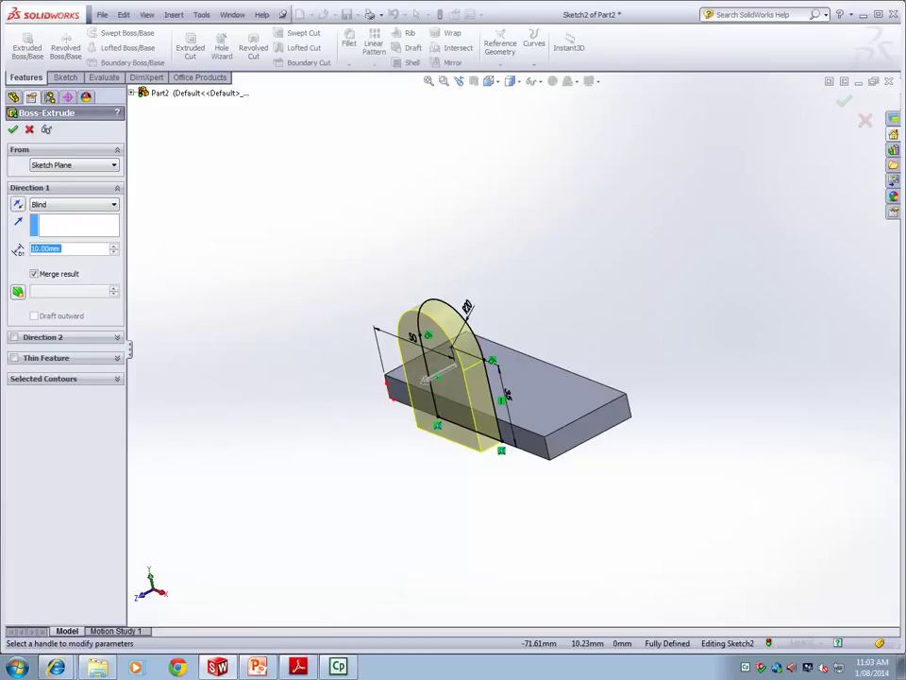
{"action": "middle_click_drag", "start_coordinate": [269, 333], "coordinate": [299, 343]}
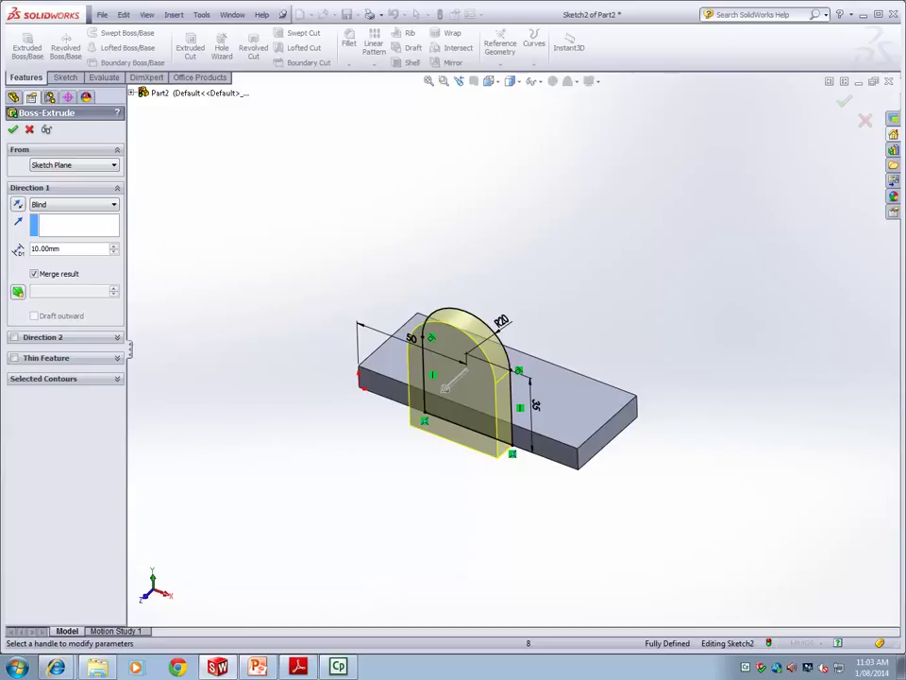
{"action": "left_click", "coordinate": [17, 204]}
{"action": "middle_click_drag", "start_coordinate": [302, 401], "coordinate": [213, 382]}
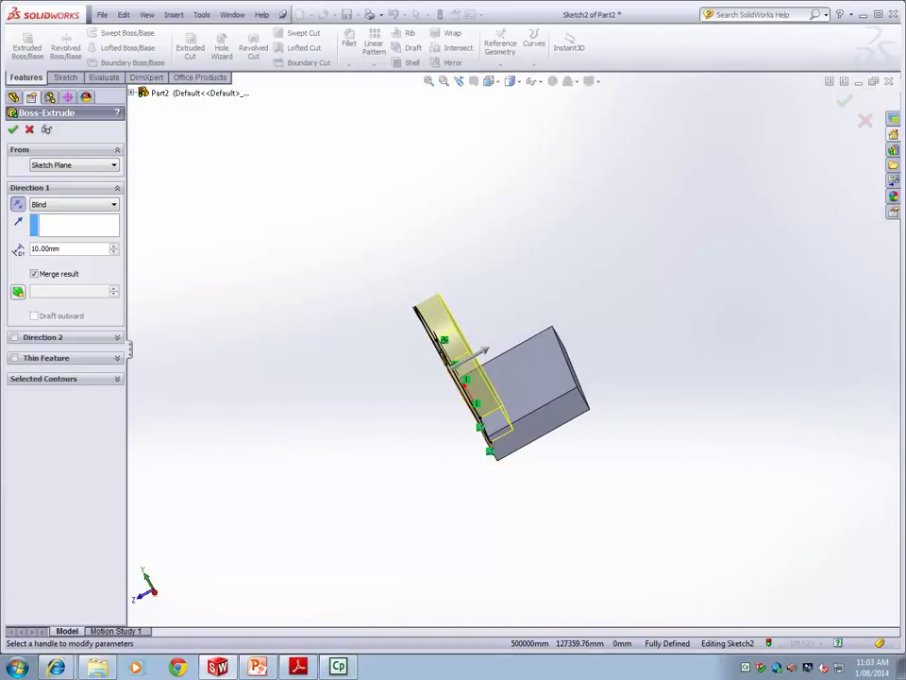
{"action": "scroll", "coordinate": [450, 402], "scroll_direction": "down", "scroll_amount": 3}
{"action": "middle_click_drag", "start_coordinate": [404, 409], "coordinate": [411, 400]}
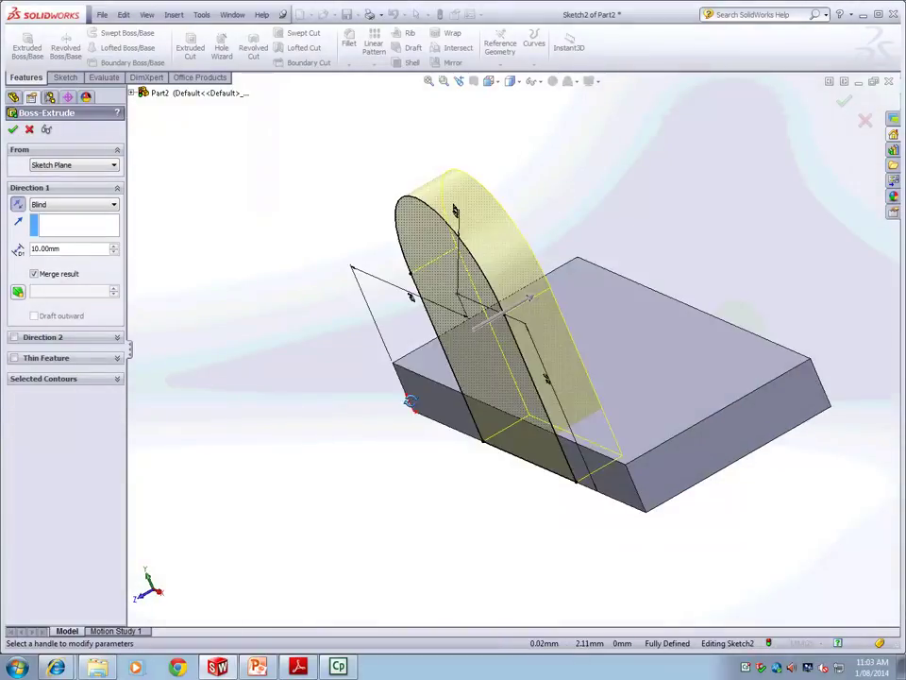
{"action": "key", "text": "Return"}
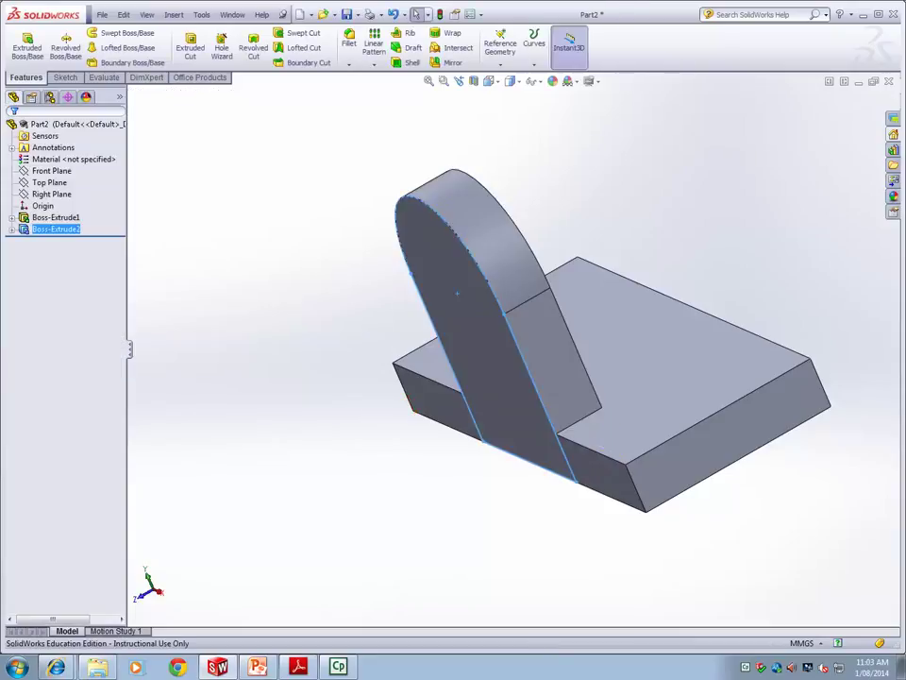
Open a new sketch on the bracket's flat front face, shared by the base and the arch
{"action": "middle_click_drag", "start_coordinate": [443, 415], "coordinate": [373, 479]}
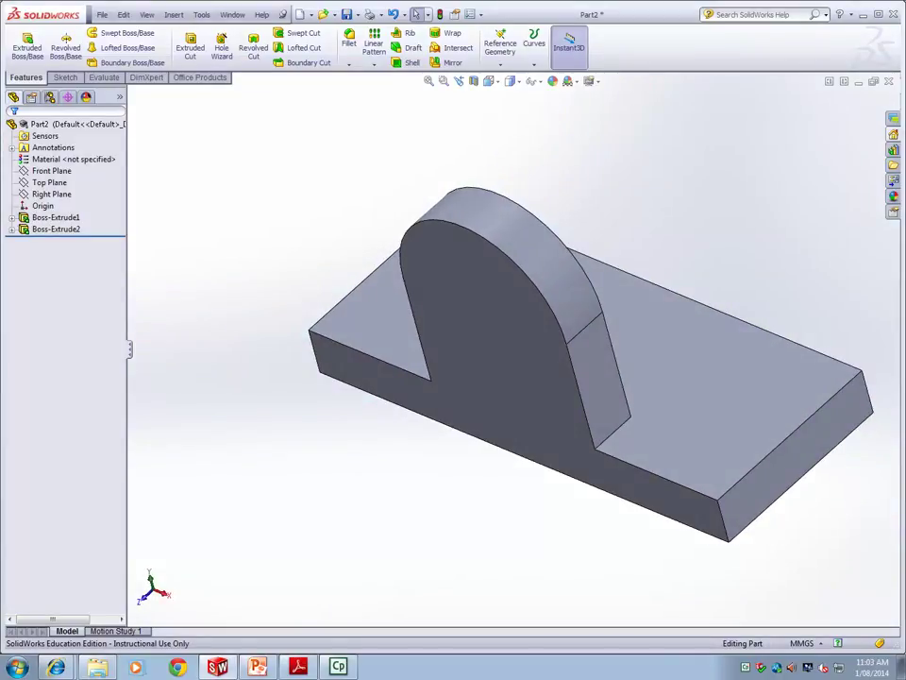
{"action": "middle_click_drag", "start_coordinate": [357, 472], "coordinate": [404, 338]}
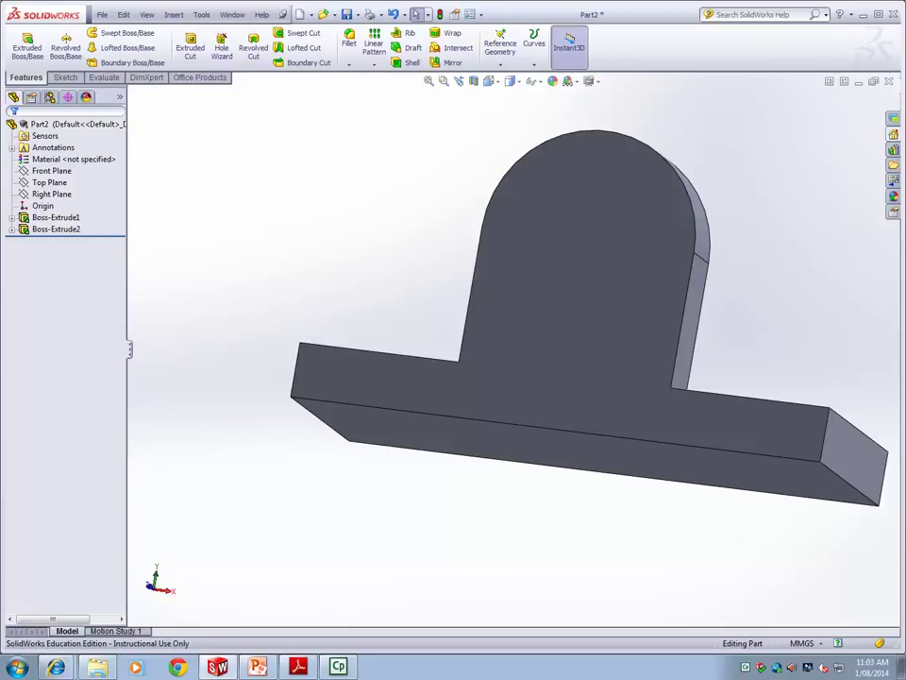
{"action": "middle_click_drag", "start_coordinate": [476, 485], "coordinate": [485, 509]}
{"action": "scroll", "coordinate": [538, 524], "scroll_direction": "down", "scroll_amount": 2}
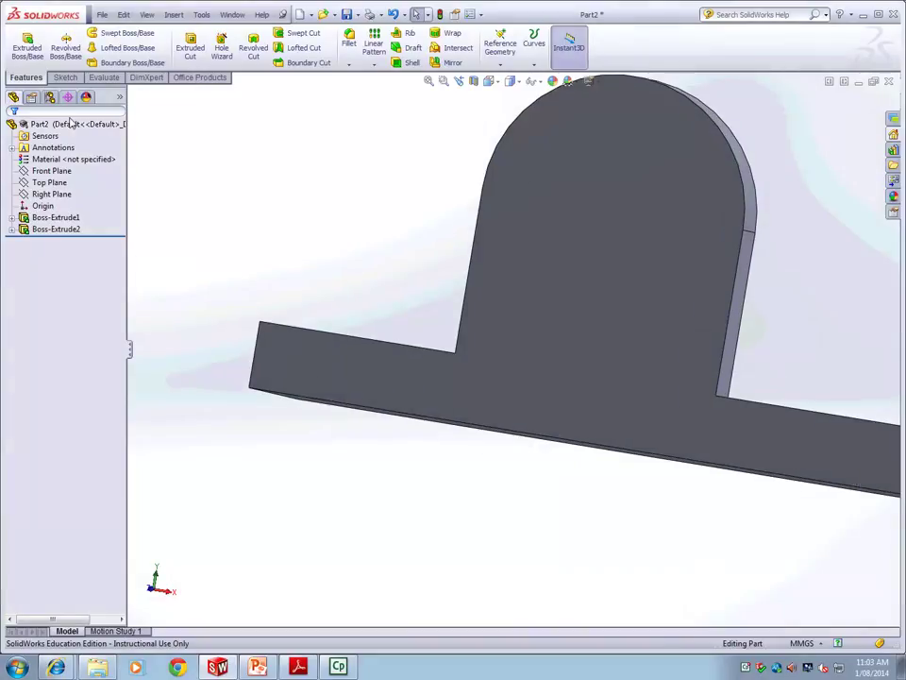
{"action": "right_click", "coordinate": [554, 198]}
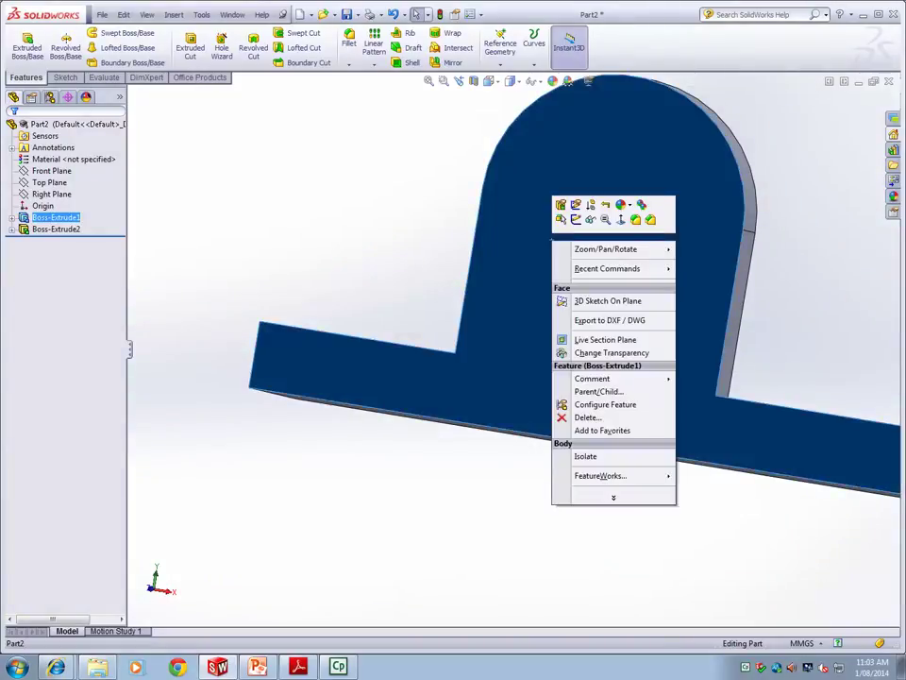
{"action": "left_click", "coordinate": [576, 219]}
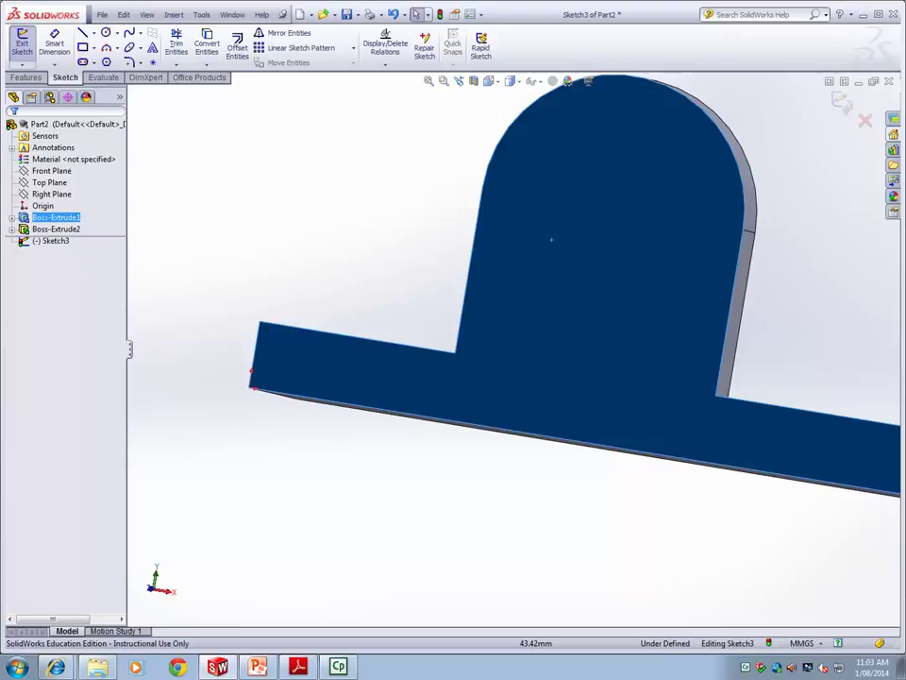
Draw a corner rectangle about 48 mm wide and 3.8 mm high, standing on the front face's bottom edge below the arch
{"action": "left_click", "coordinate": [93, 47]}
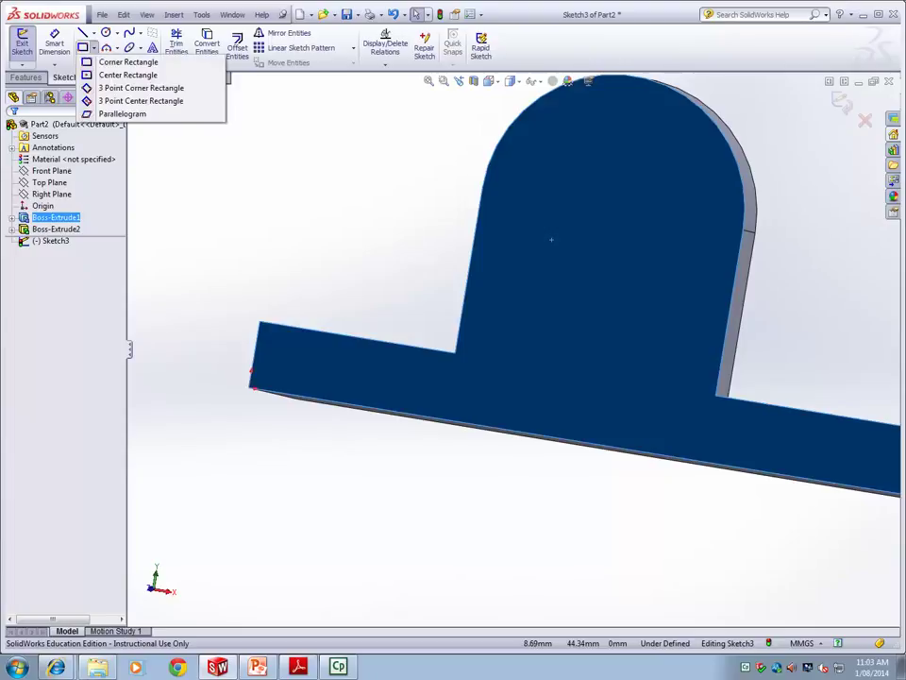
{"action": "left_click", "coordinate": [127, 61]}
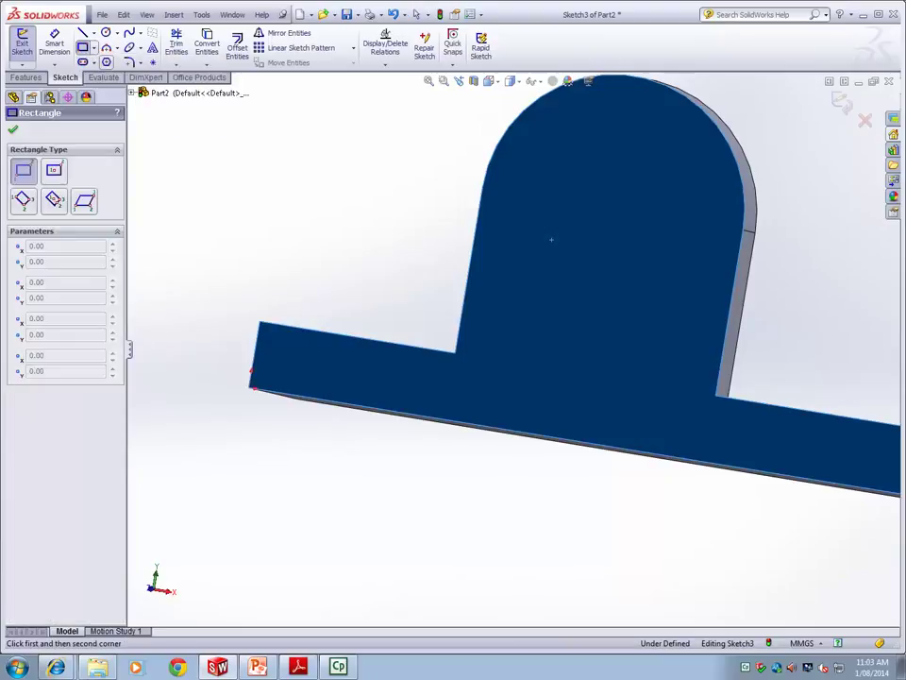
{"action": "left_click", "coordinate": [421, 427]}
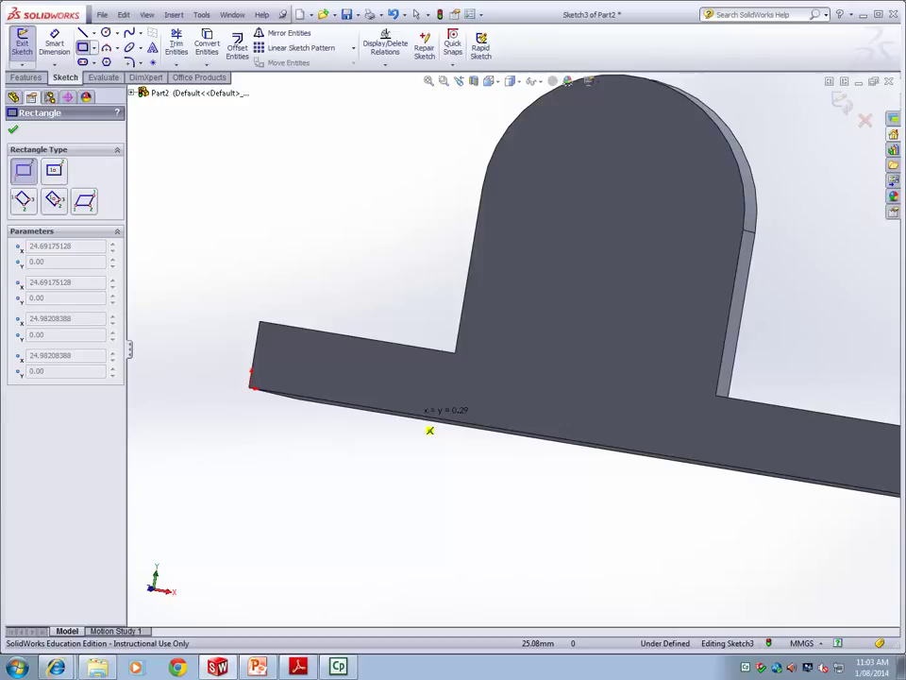
{"action": "left_click", "coordinate": [727, 439]}
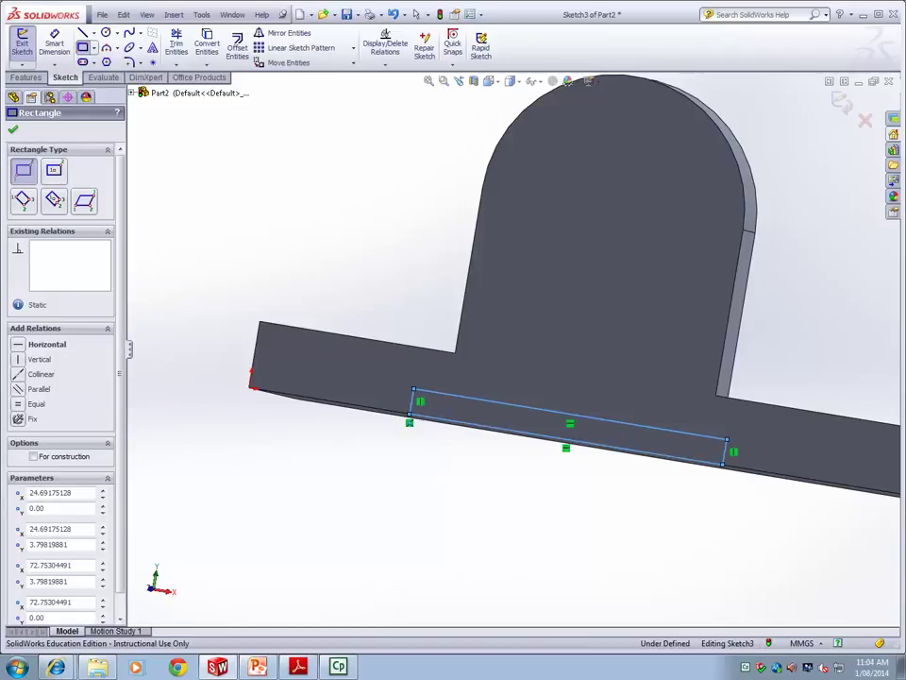
{"action": "key", "text": "Escape"}
In the front view, add a Collinear relation between the rectangle's left side and the arch's left straight edge
{"action": "scroll", "coordinate": [597, 464], "scroll_direction": "up", "scroll_amount": 3}
{"action": "scroll", "coordinate": [596, 458], "scroll_direction": "down", "scroll_amount": 5}
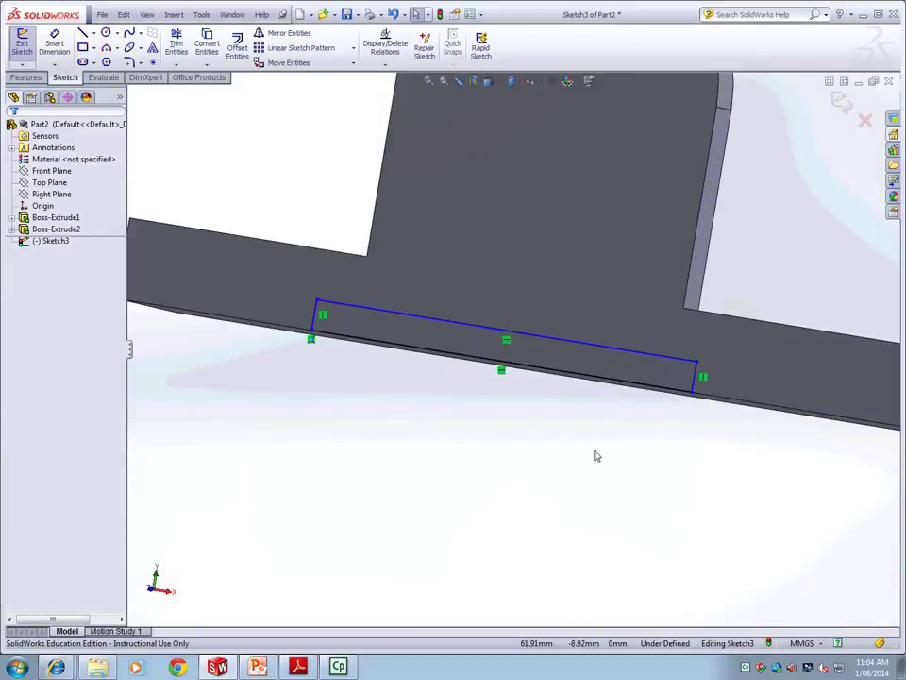
{"action": "scroll", "coordinate": [597, 456], "scroll_direction": "up", "scroll_amount": 3}
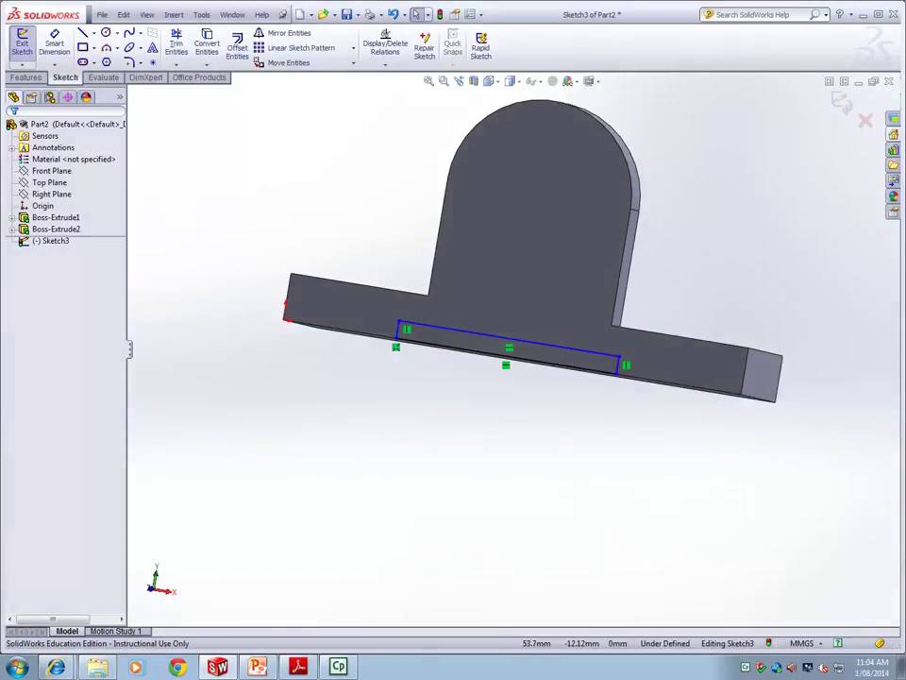
{"action": "middle_click_drag", "start_coordinate": [566, 434], "coordinate": [515, 439]}
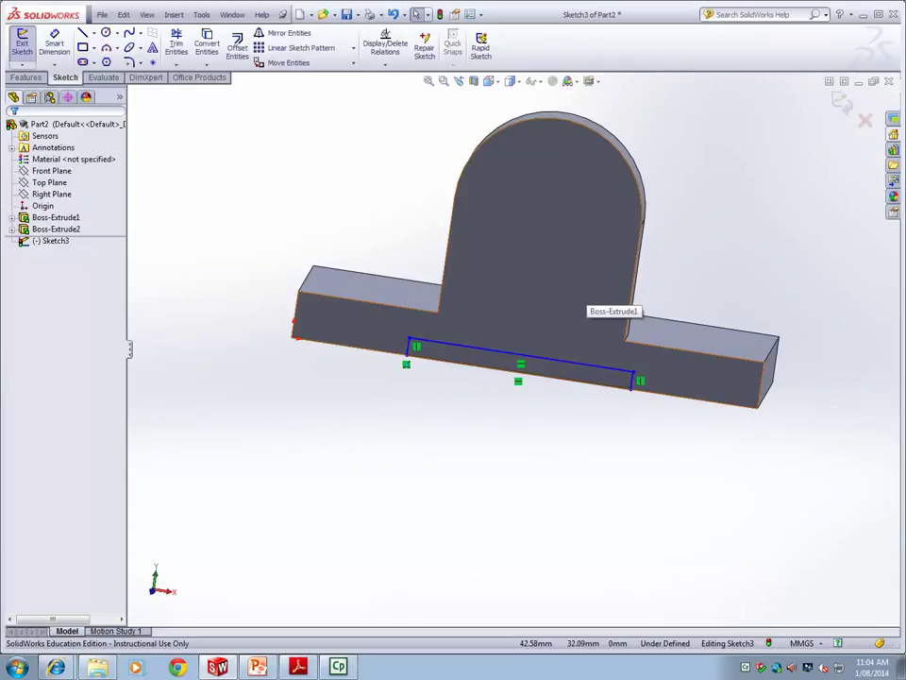
{"action": "key", "text": "space"}
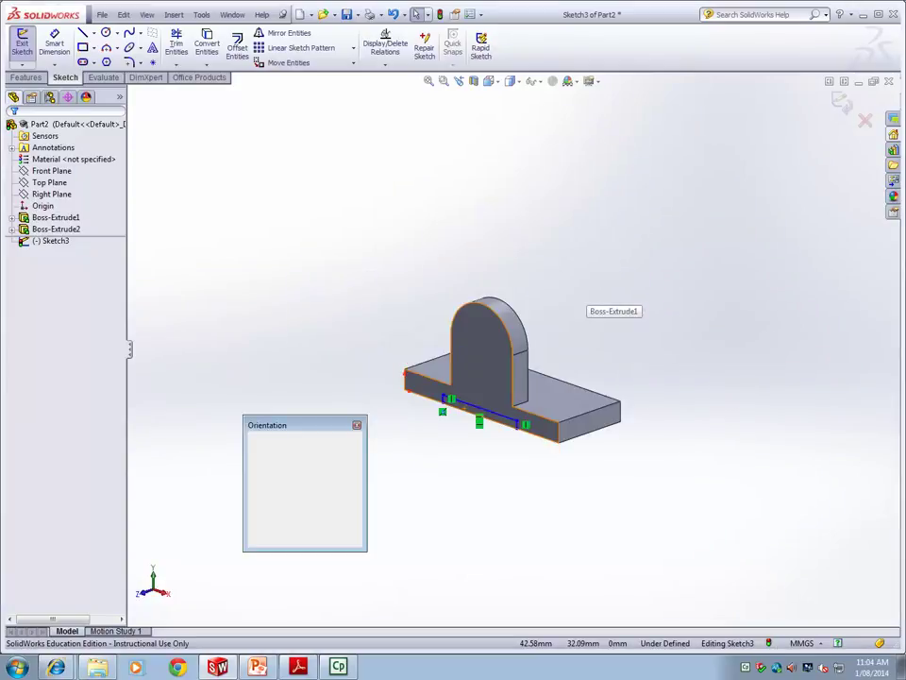
{"action": "key", "text": "ctrl+1"}
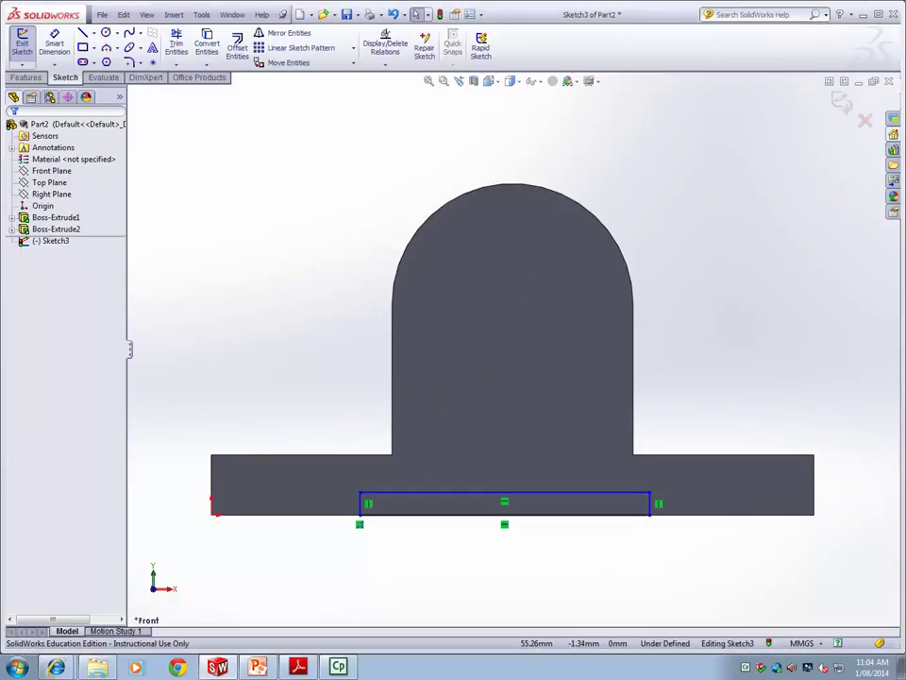
{"action": "scroll", "coordinate": [542, 530], "scroll_direction": "down", "scroll_amount": 2}
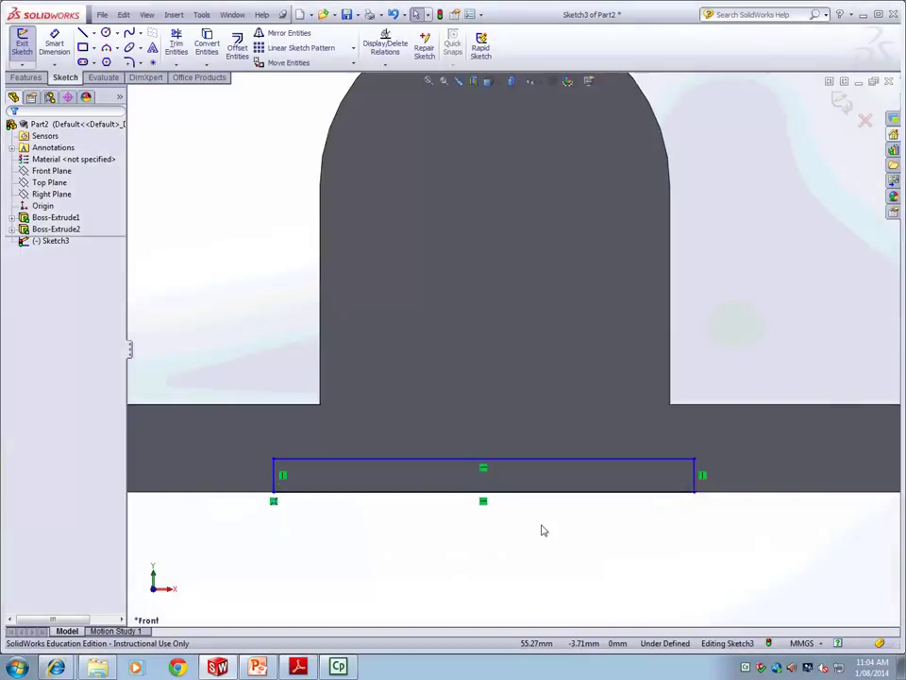
{"action": "scroll", "coordinate": [538, 527], "scroll_direction": "up", "scroll_amount": 2}
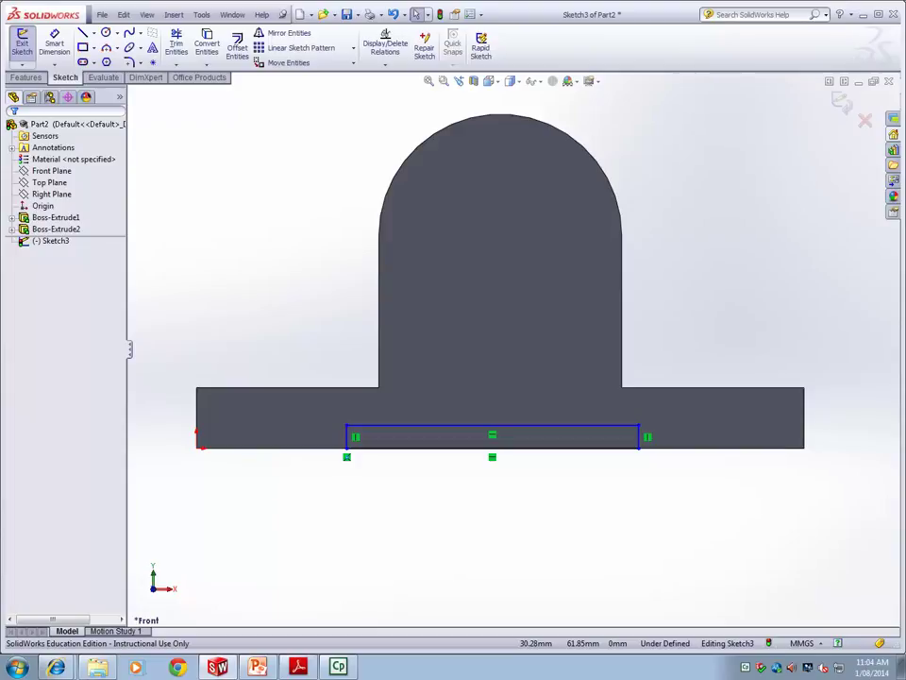
{"action": "left_click", "coordinate": [385, 64]}
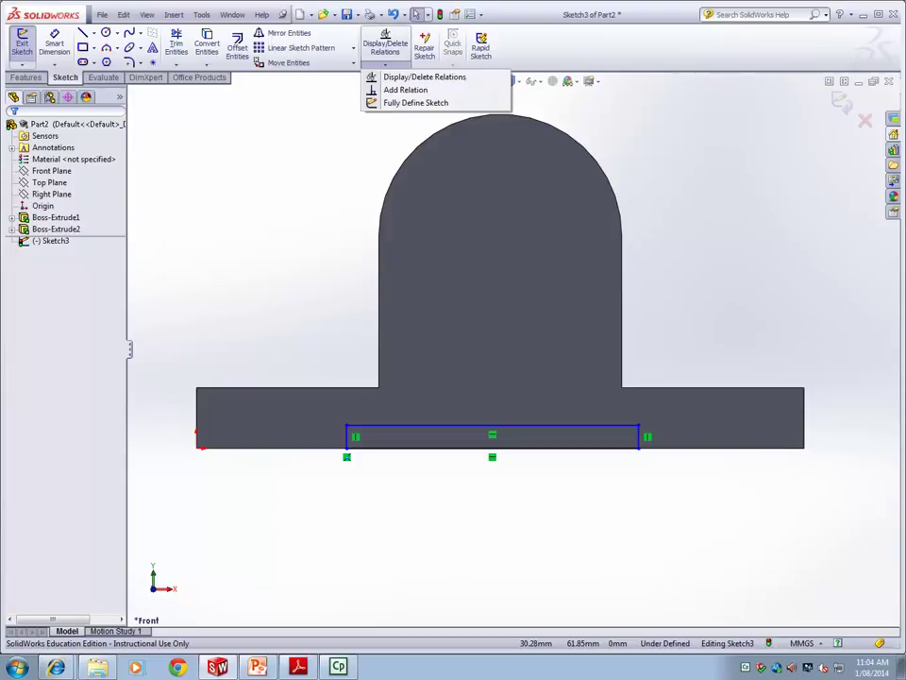
{"action": "left_click", "coordinate": [405, 89]}
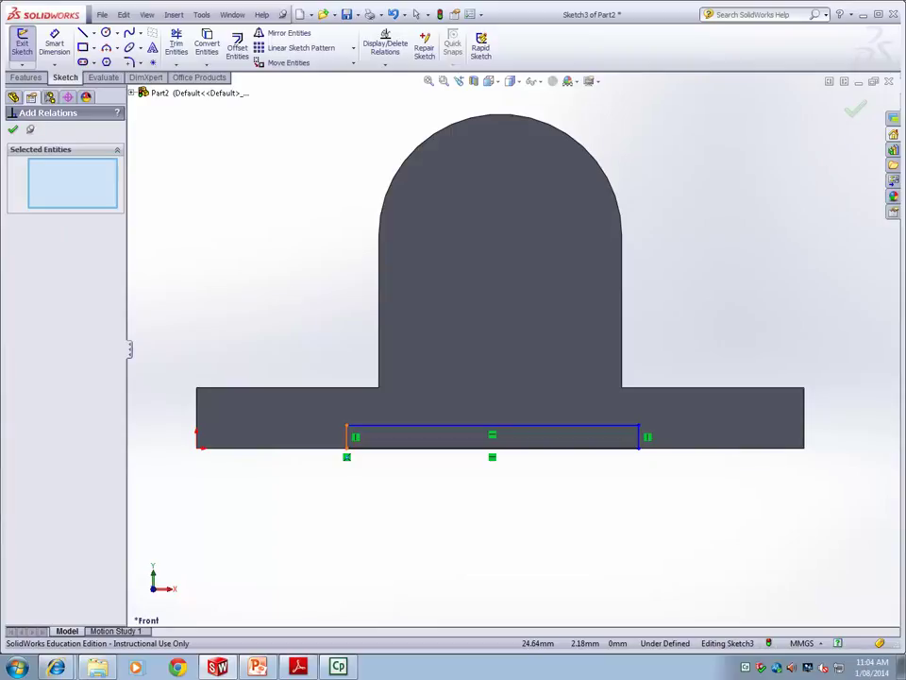
{"action": "left_click", "coordinate": [346, 436]}
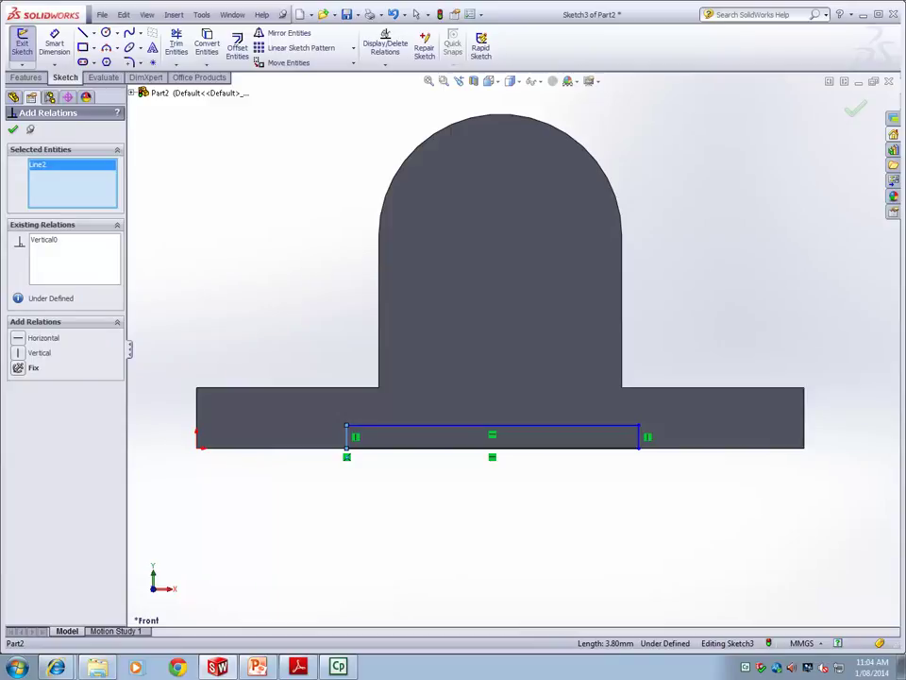
{"action": "left_click", "coordinate": [378, 310]}
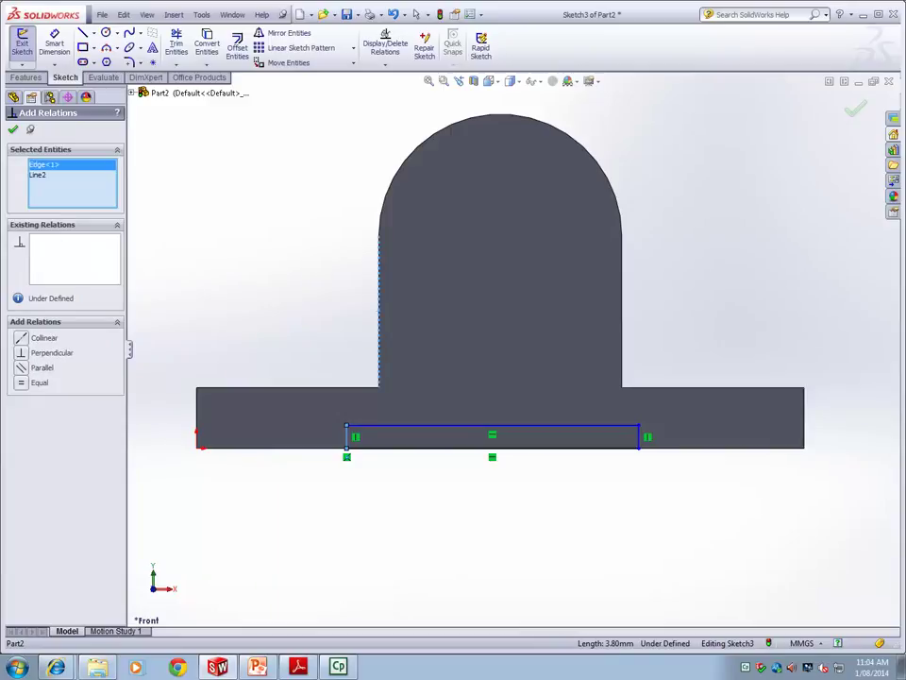
{"action": "left_click", "coordinate": [43, 337]}
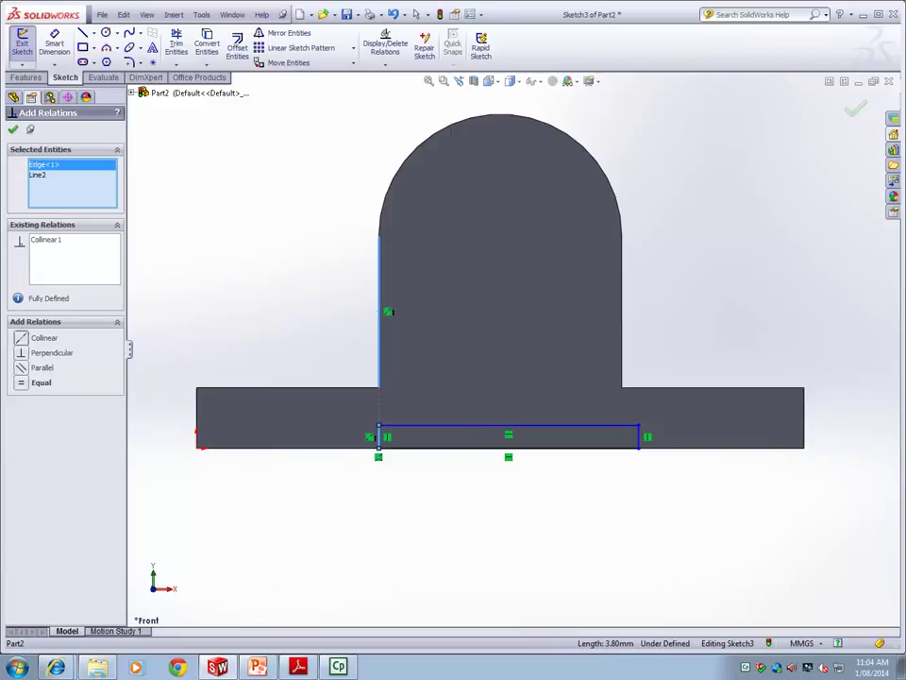
{"action": "key", "text": "Escape"}
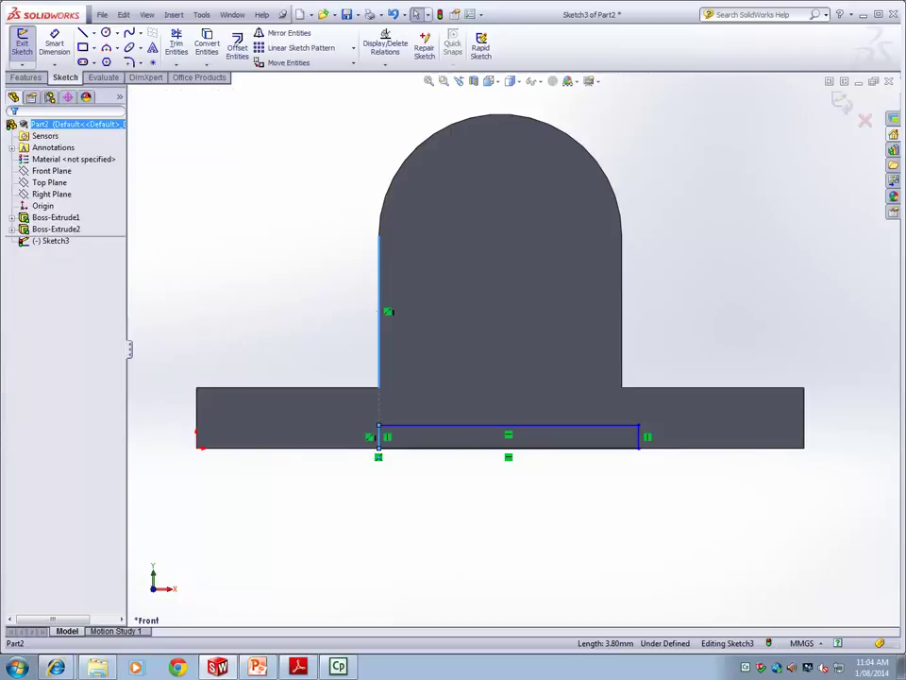
Add a Collinear relation between the rectangle's right side and the arch's right straight edge, with all other entities cleared from the selection
{"action": "left_click", "coordinate": [385, 63]}
{"action": "left_click", "coordinate": [414, 89]}
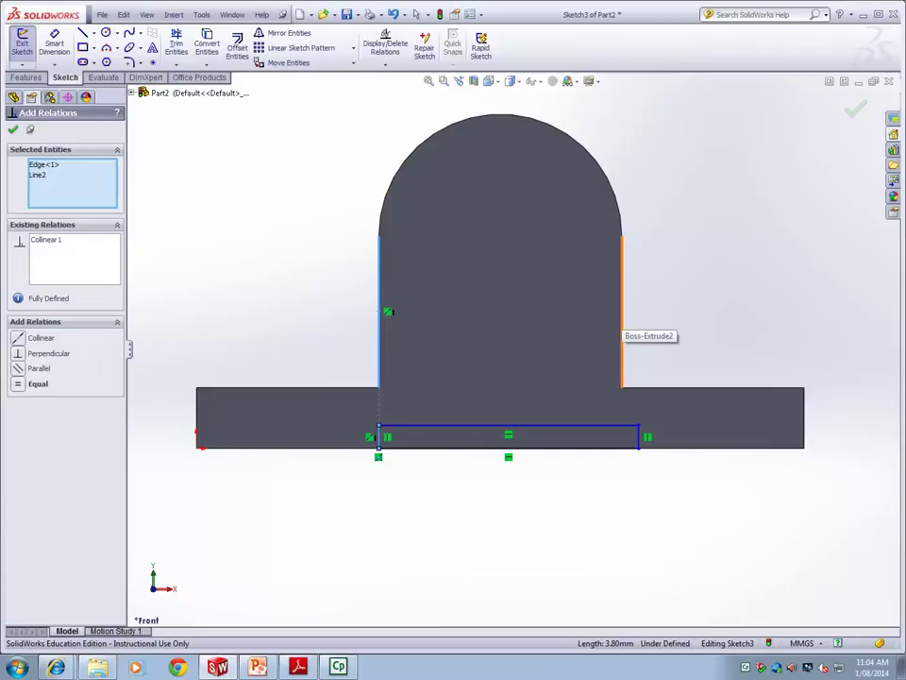
{"action": "left_click", "coordinate": [621, 326]}
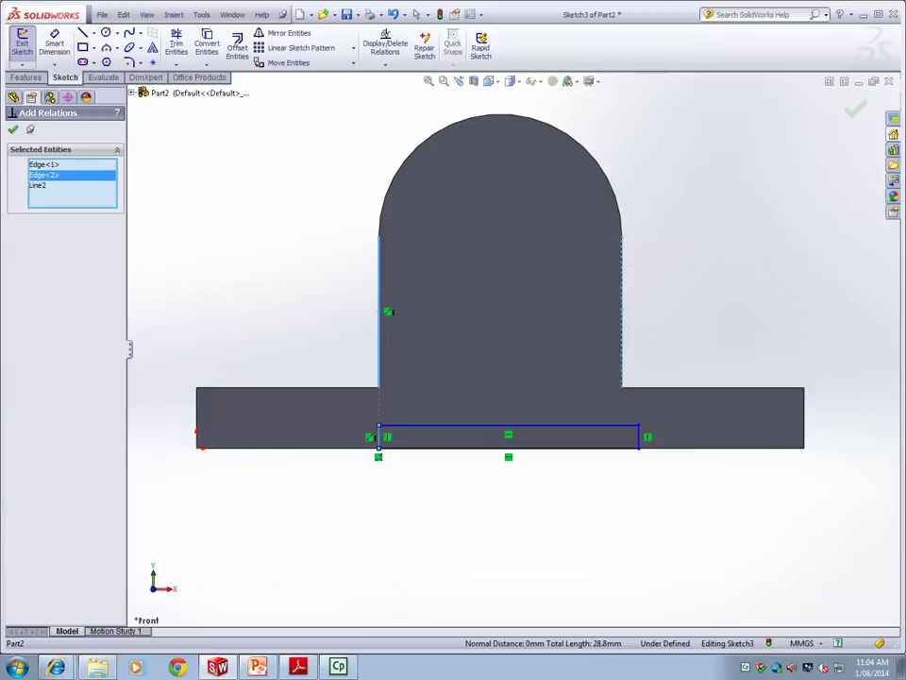
{"action": "left_click", "coordinate": [638, 436]}
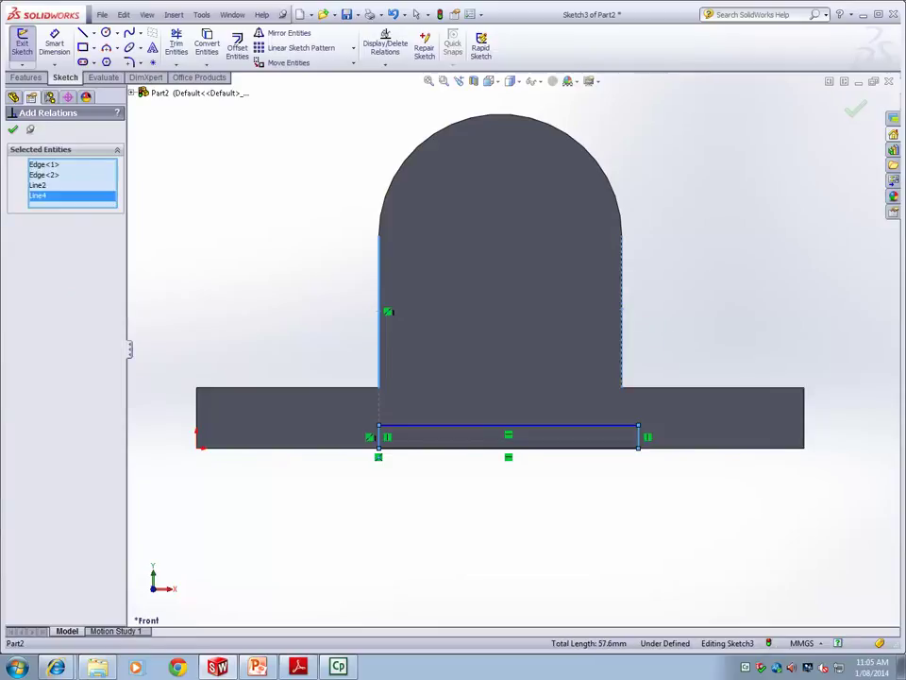
{"action": "right_click", "coordinate": [62, 185]}
{"action": "left_click", "coordinate": [101, 191]}
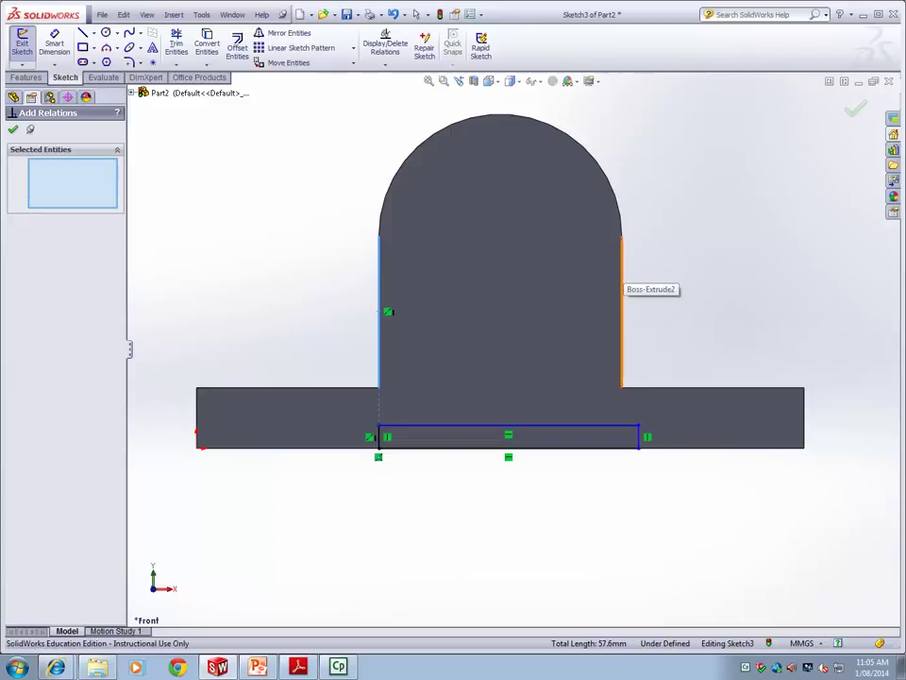
{"action": "left_click", "coordinate": [621, 283]}
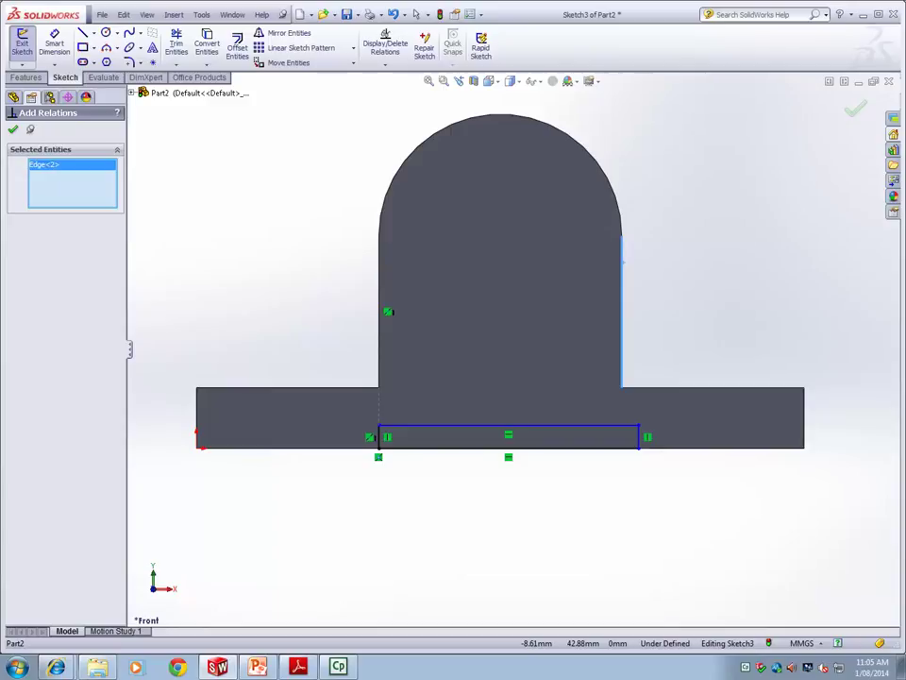
{"action": "right_click", "coordinate": [66, 183]}
{"action": "left_click", "coordinate": [144, 189]}
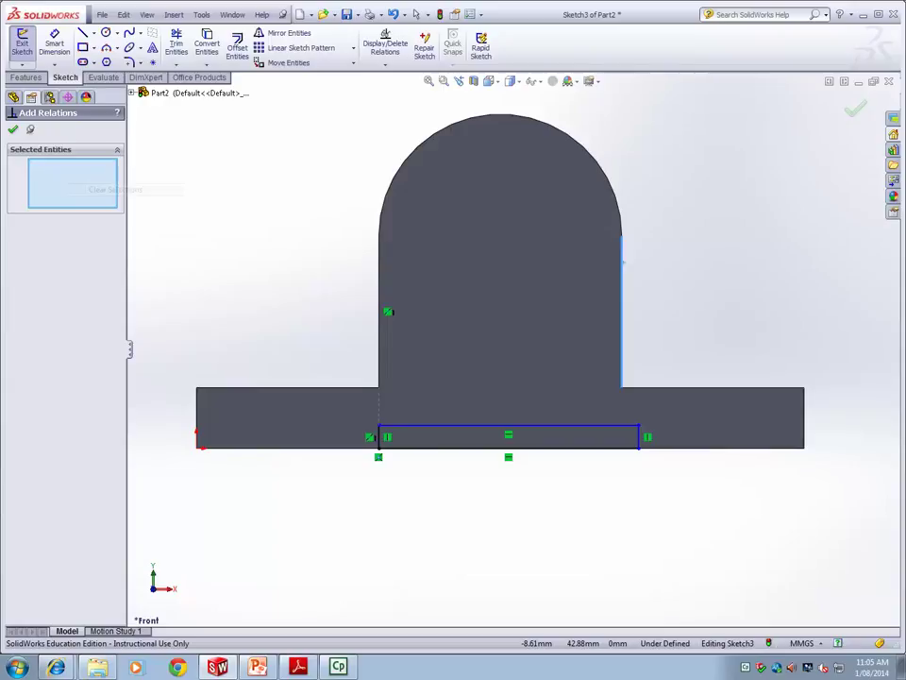
{"action": "left_click", "coordinate": [621, 275]}
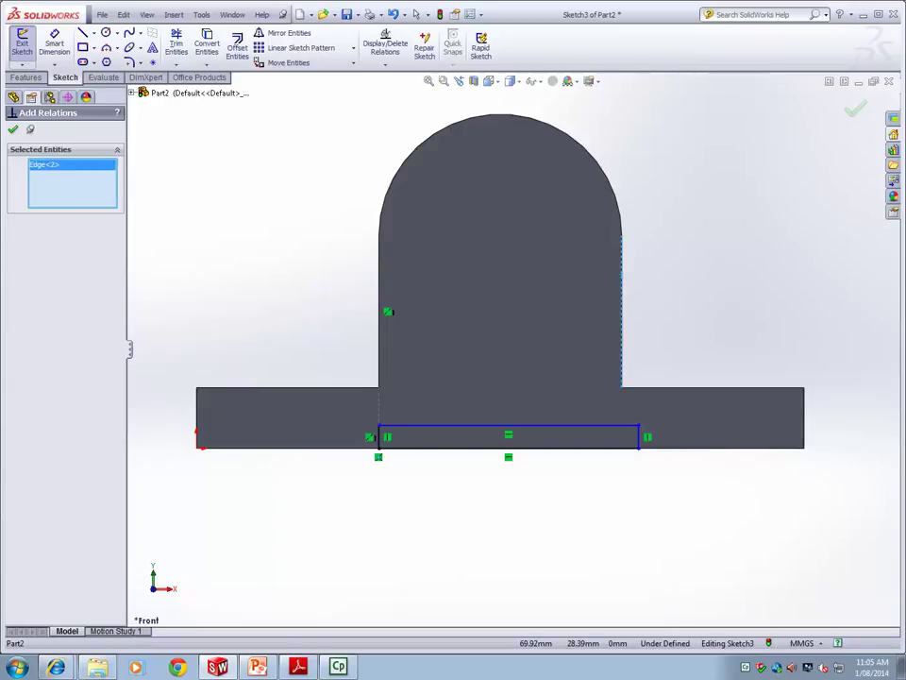
{"action": "left_click", "coordinate": [638, 436]}
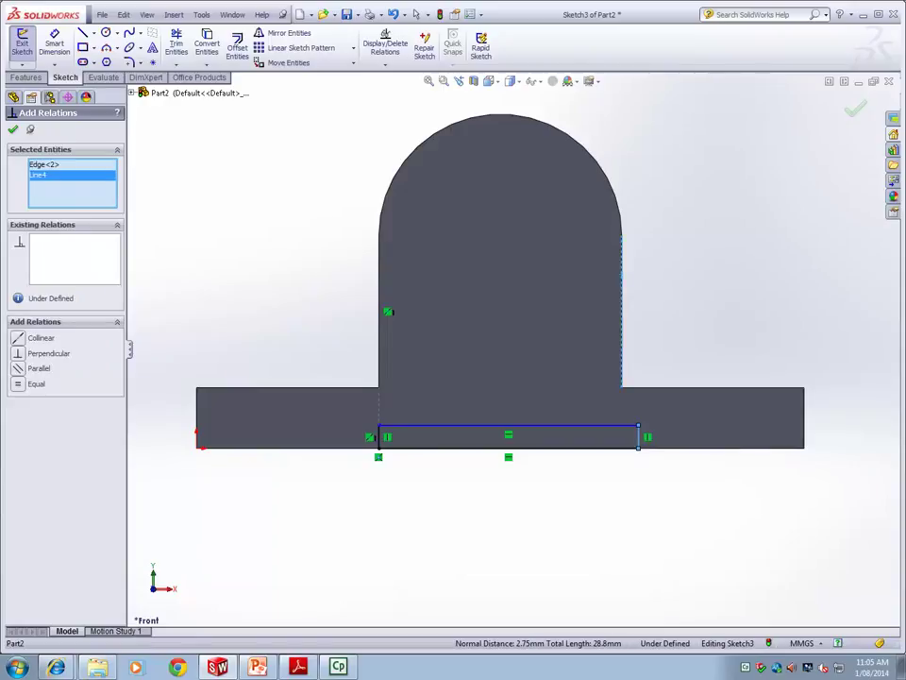
{"action": "left_click", "coordinate": [41, 337]}
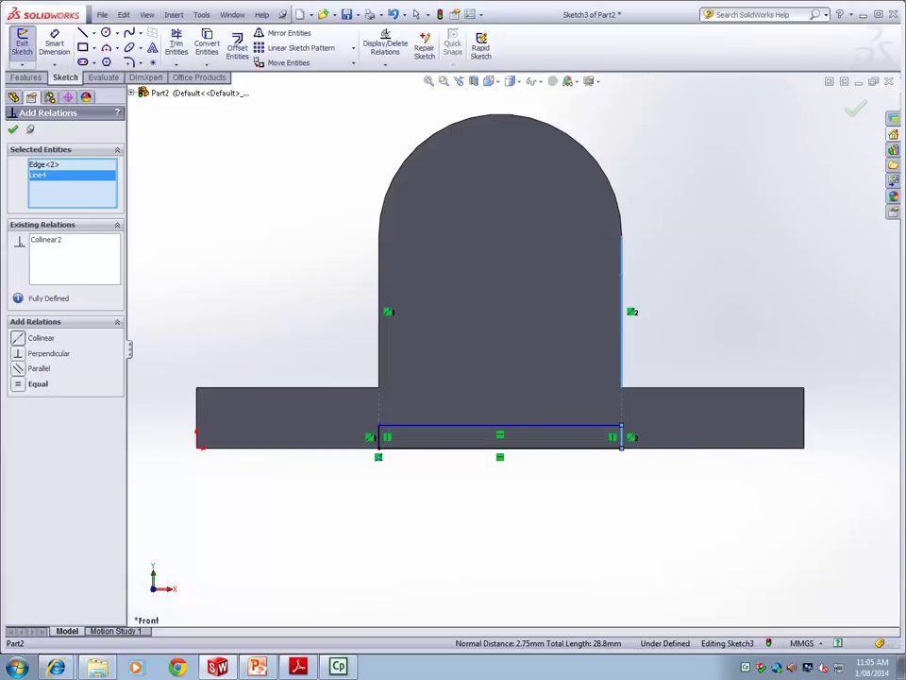
{"action": "left_click", "coordinate": [13, 129]}
{"action": "left_click", "coordinate": [536, 512]}
Dimension the height of the rectangle on the front face as 3 mm
{"action": "middle_click_drag", "start_coordinate": [536, 511], "coordinate": [415, 464]}
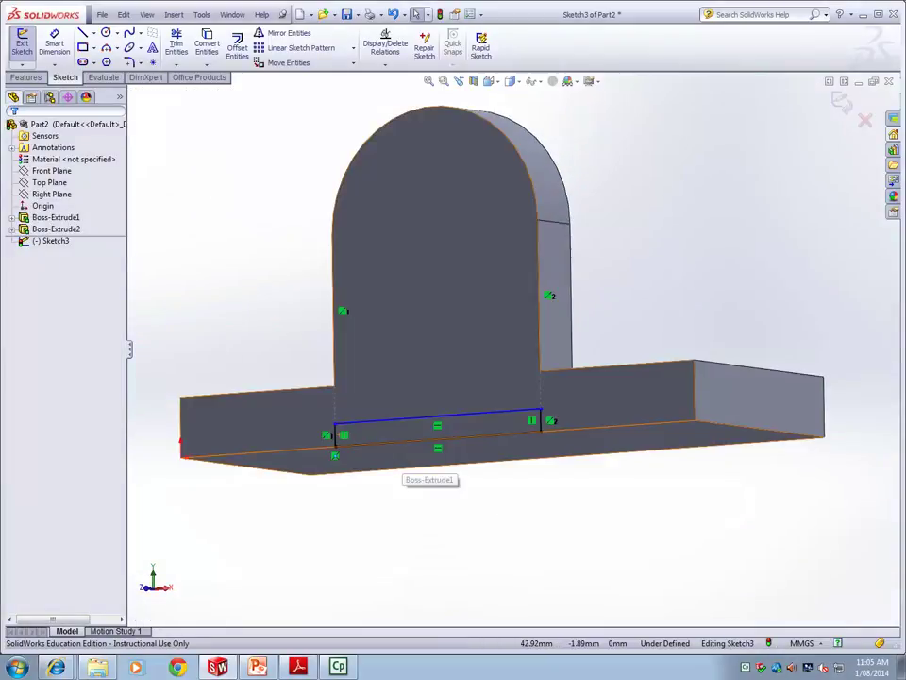
{"action": "scroll", "coordinate": [403, 459], "scroll_direction": "down", "scroll_amount": 3}
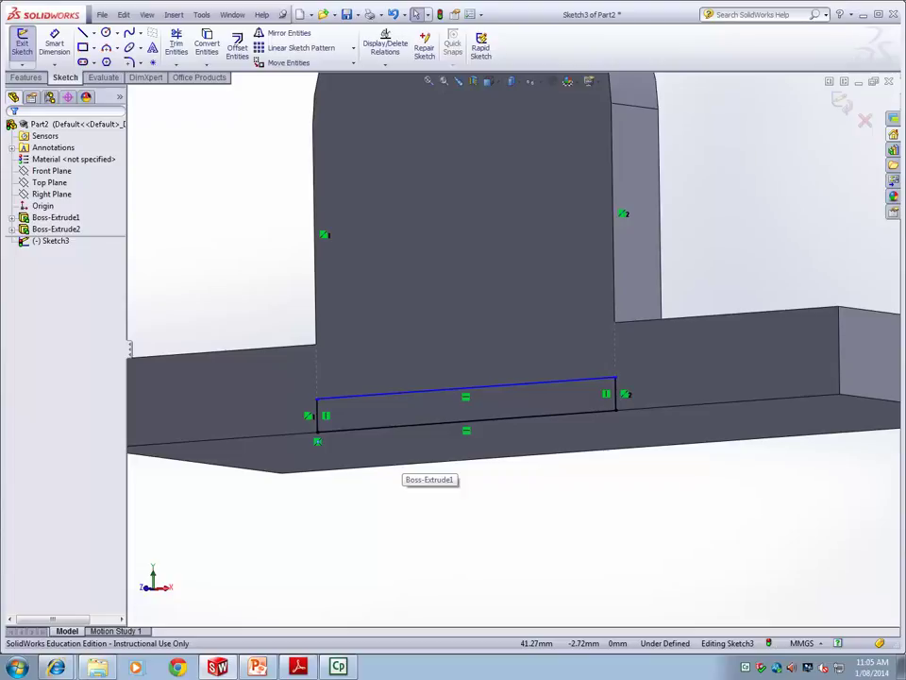
{"action": "scroll", "coordinate": [480, 412], "scroll_direction": "up", "scroll_amount": 3}
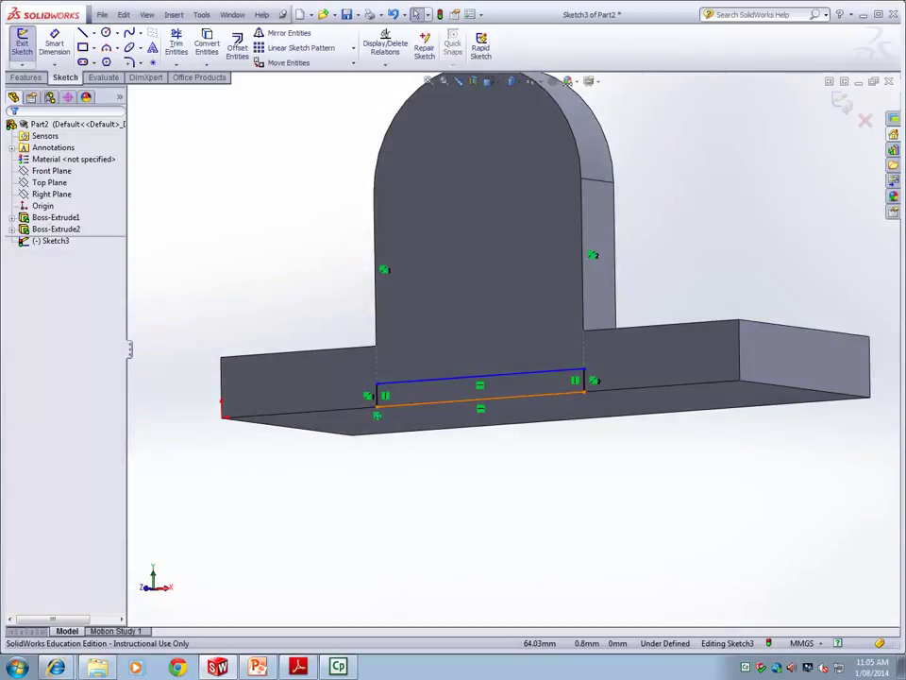
{"action": "key", "text": "d"}
{"action": "left_click", "coordinate": [453, 377]}
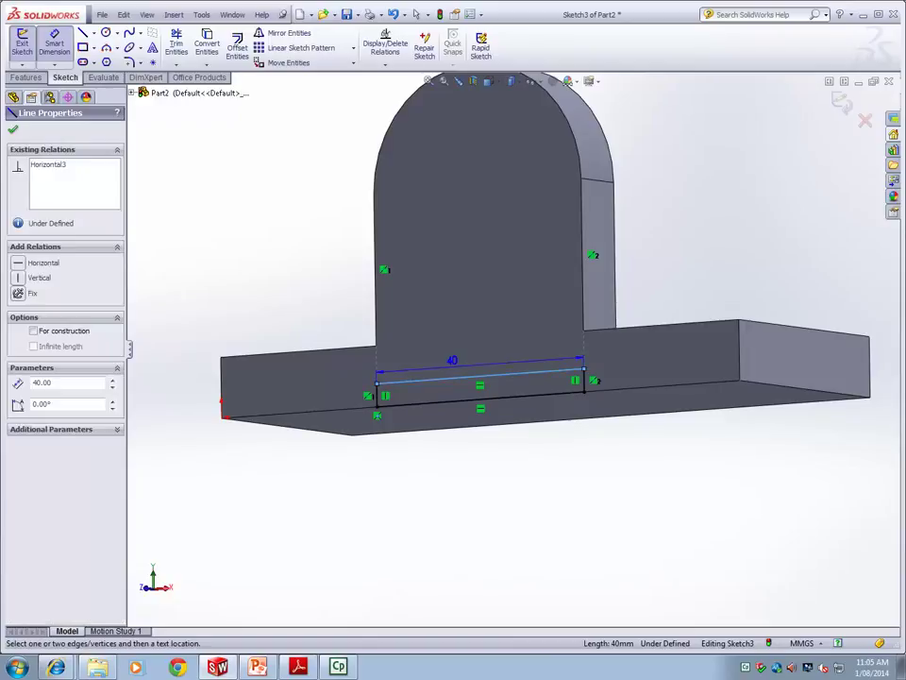
{"action": "left_click", "coordinate": [518, 397]}
{"action": "left_click", "coordinate": [525, 392]}
{"action": "type", "text": "3"}
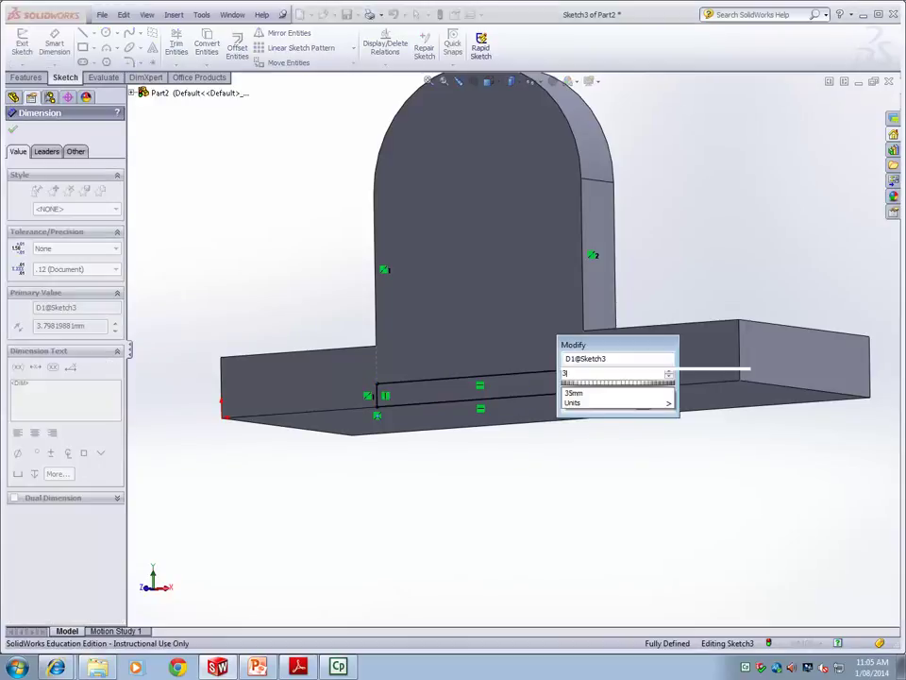
{"action": "key", "text": "Return"}
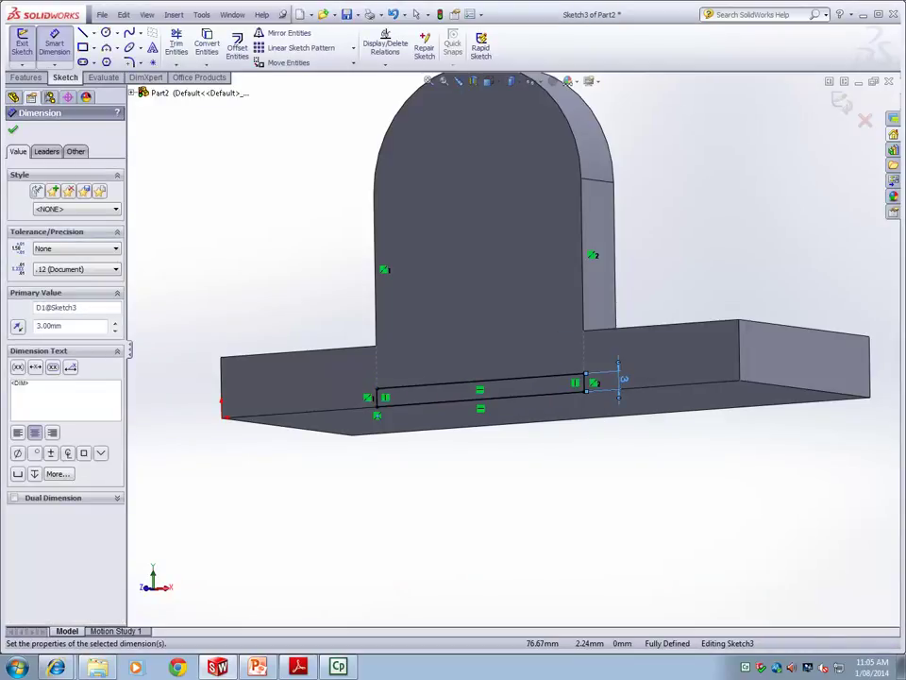
{"action": "key", "text": "Escape"}
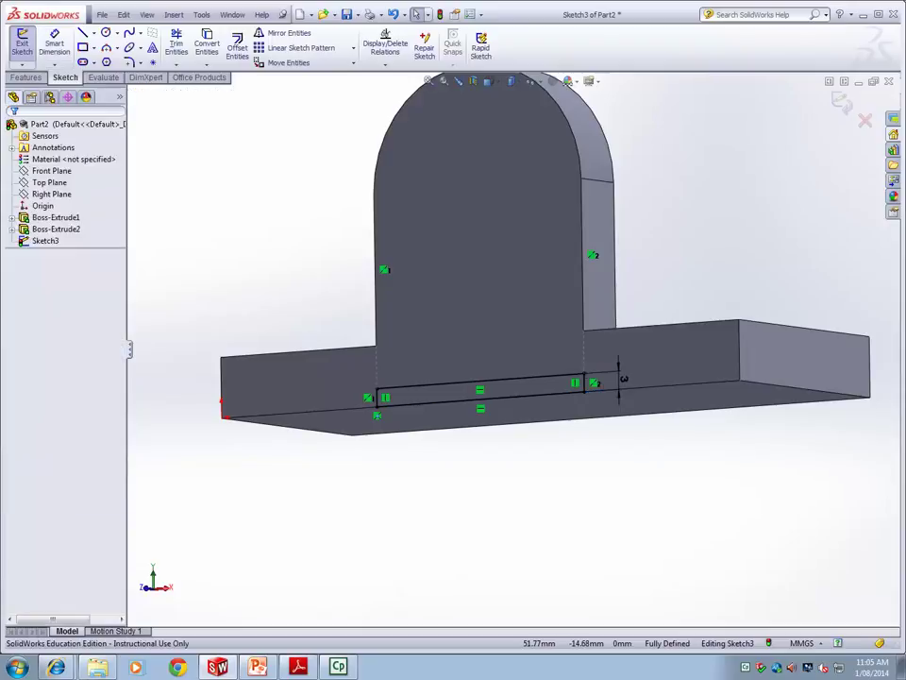
Extrude-cut the rectangle Through All to form a slot along the underside of the base
{"action": "mouse_move", "coordinate": [440, 482]}
{"action": "middle_mouse_down"}
{"action": "mouse_move", "coordinate": [492, 494]}
{"action": "mouse_move", "coordinate": [492, 524]}
{"action": "middle_mouse_up"}
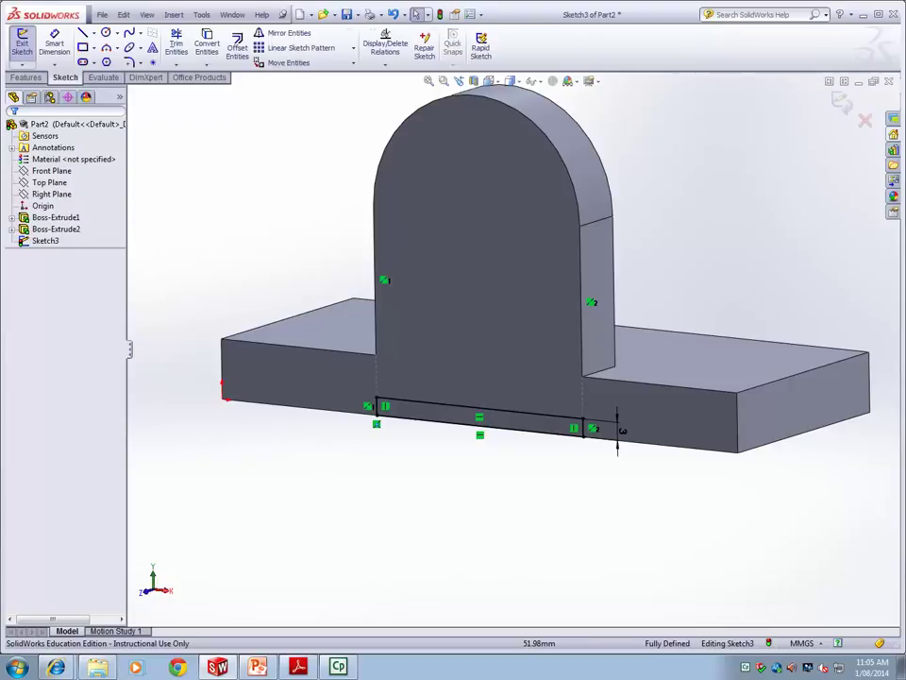
{"action": "left_click", "coordinate": [26, 78]}
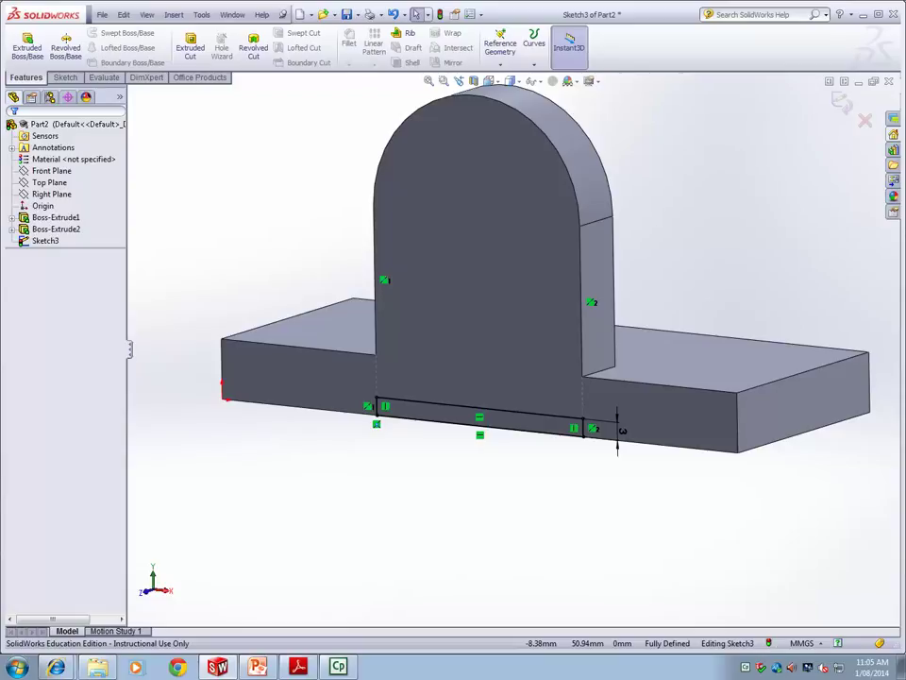
{"action": "left_click", "coordinate": [189, 46]}
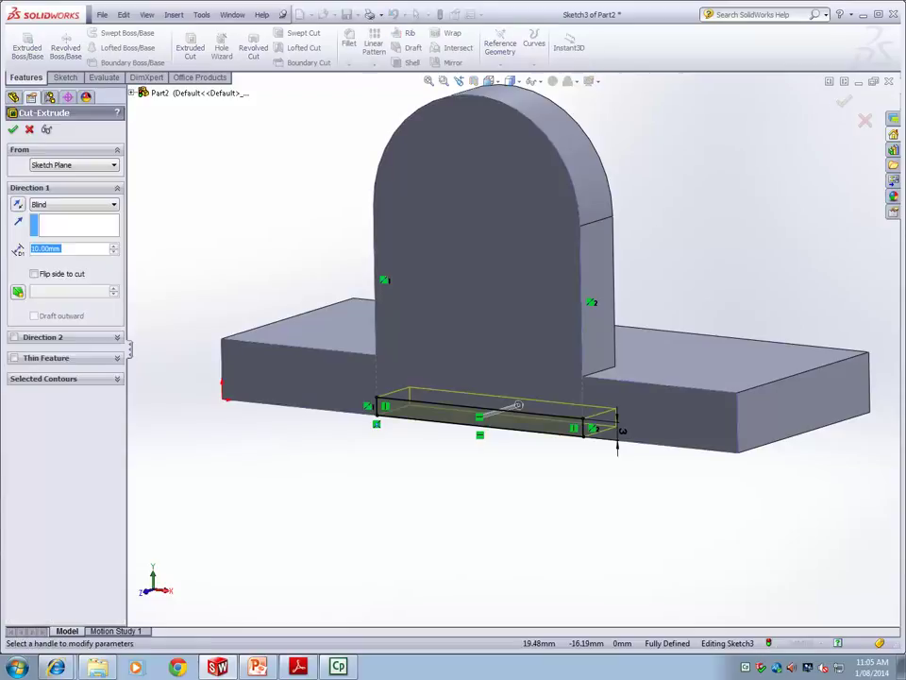
{"action": "mouse_move", "coordinate": [312, 491]}
{"action": "middle_mouse_down"}
{"action": "mouse_move", "coordinate": [255, 526]}
{"action": "mouse_move", "coordinate": [273, 496]}
{"action": "middle_mouse_up"}
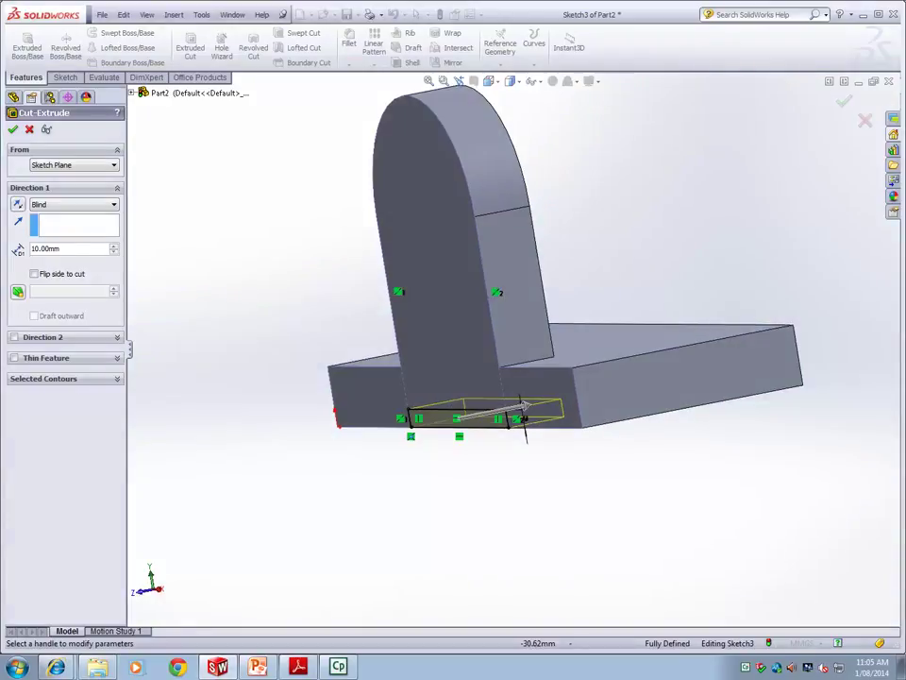
{"action": "left_click", "coordinate": [74, 203]}
{"action": "left_click", "coordinate": [49, 225]}
{"action": "middle_click_drag", "start_coordinate": [215, 408], "coordinate": [194, 423]}
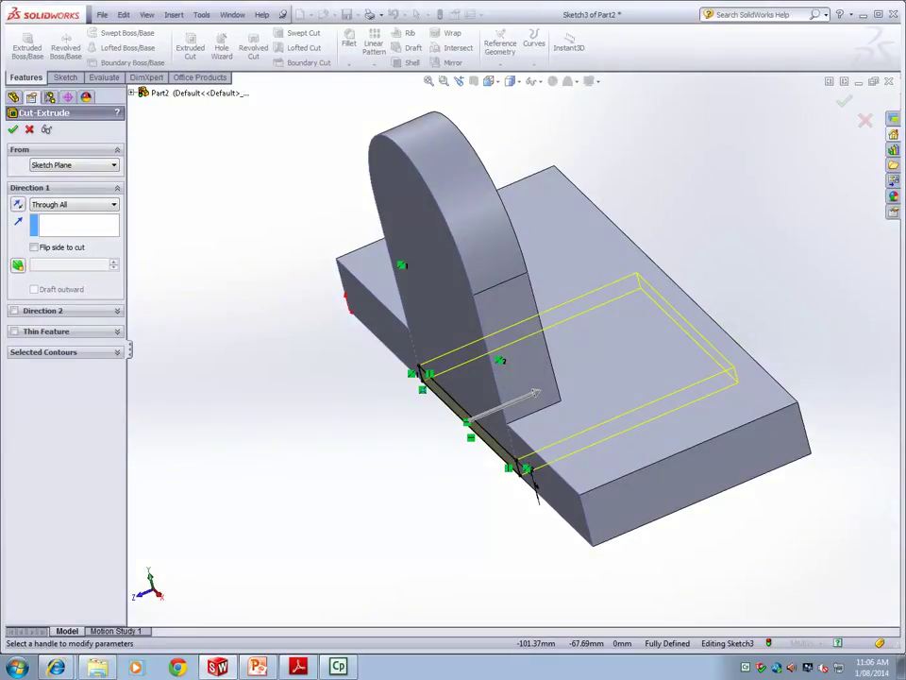
{"action": "key", "text": "Return"}
{"action": "middle_click_drag", "start_coordinate": [154, 307], "coordinate": [252, 231]}
{"action": "key", "text": "Escape"}
{"action": "scroll", "coordinate": [351, 463], "scroll_direction": "up", "scroll_amount": 2}
{"action": "middle_click_drag", "start_coordinate": [351, 463], "coordinate": [293, 436]}
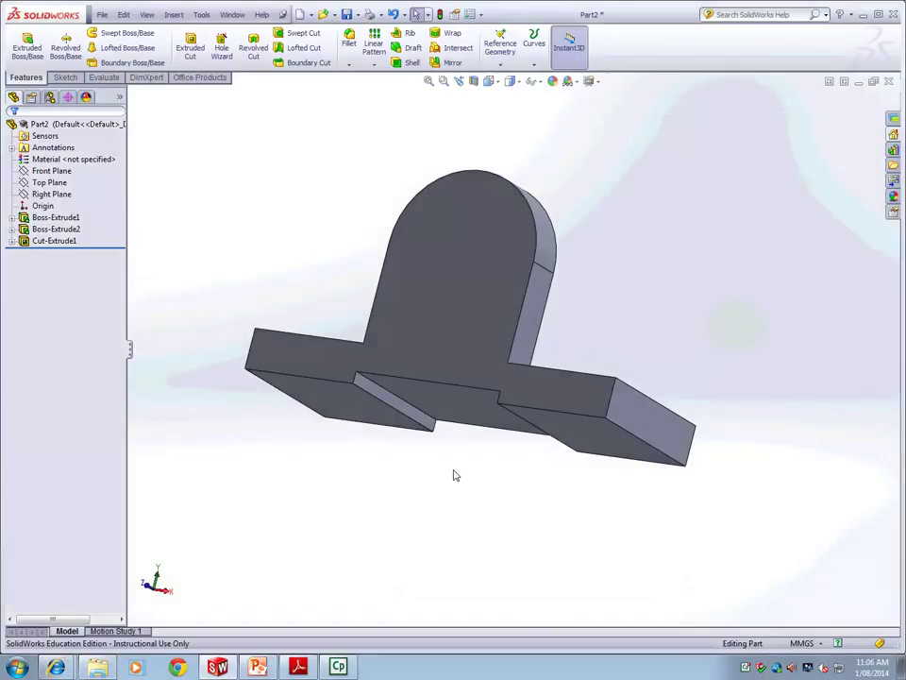
View the model in Shaded, Hidden Lines Removed and Hidden Lines Visible display styles, ending back in Shaded With Edges
{"action": "middle_click_drag", "start_coordinate": [455, 476], "coordinate": [236, 510]}
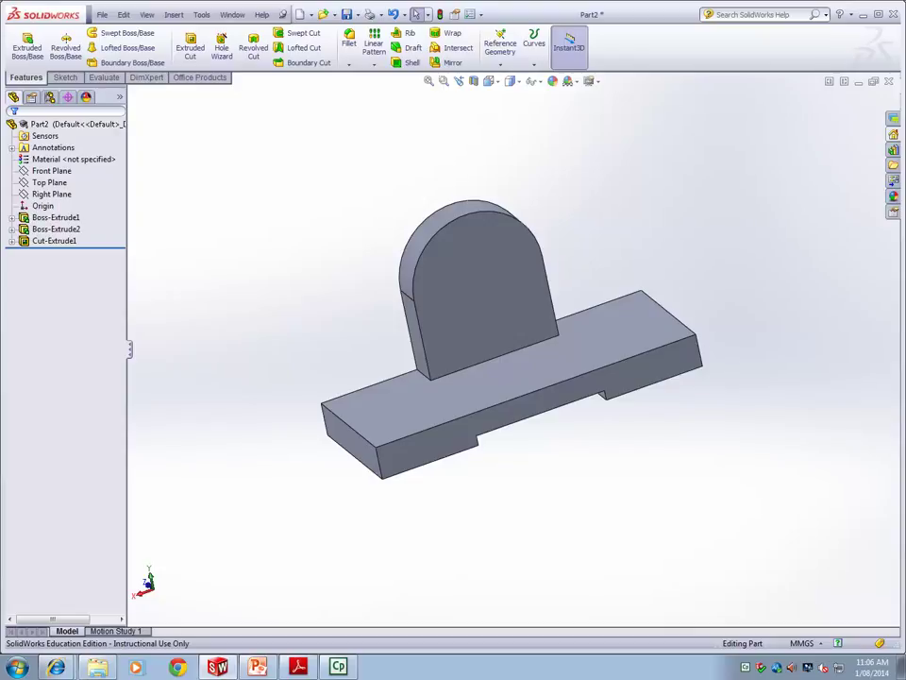
{"action": "left_click", "coordinate": [511, 81]}
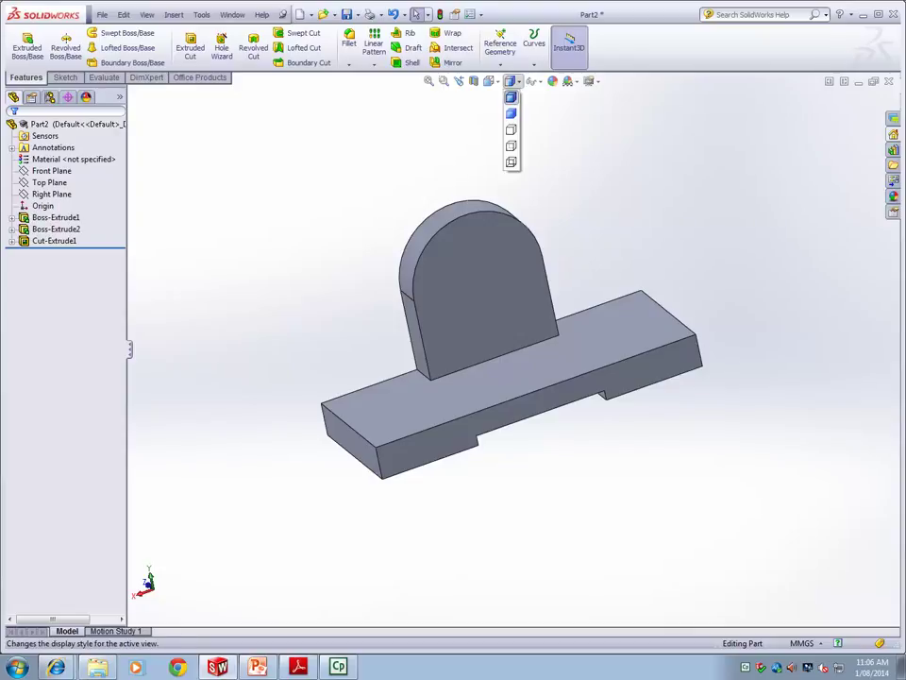
{"action": "left_click", "coordinate": [511, 112]}
{"action": "left_click", "coordinate": [511, 81]}
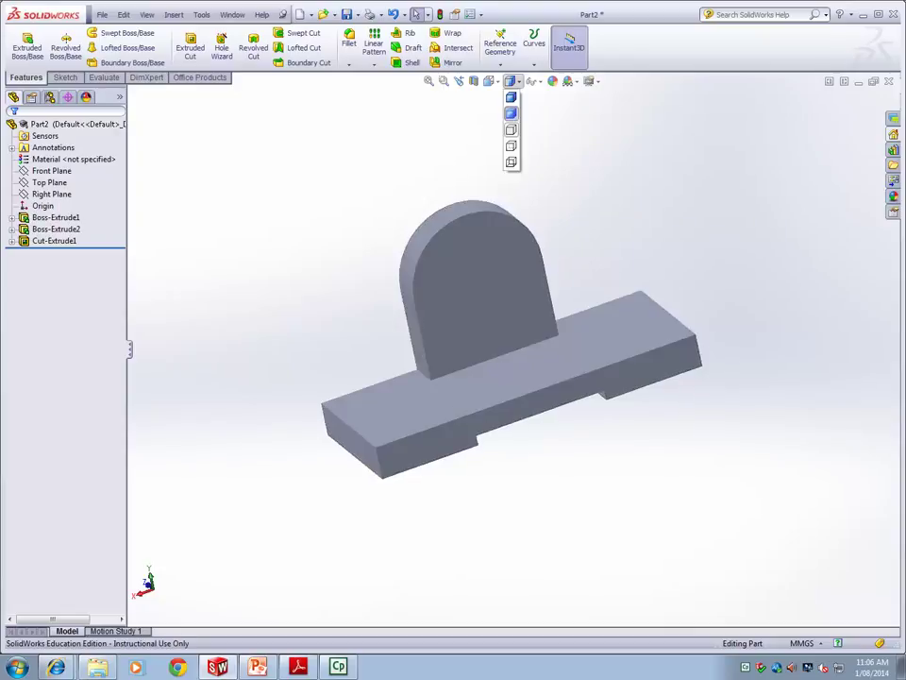
{"action": "left_click", "coordinate": [510, 129]}
{"action": "middle_click_drag", "start_coordinate": [540, 195], "coordinate": [491, 203]}
{"action": "left_click", "coordinate": [510, 81]}
{"action": "left_click", "coordinate": [510, 144]}
{"action": "middle_click_drag", "start_coordinate": [511, 160], "coordinate": [511, 202]}
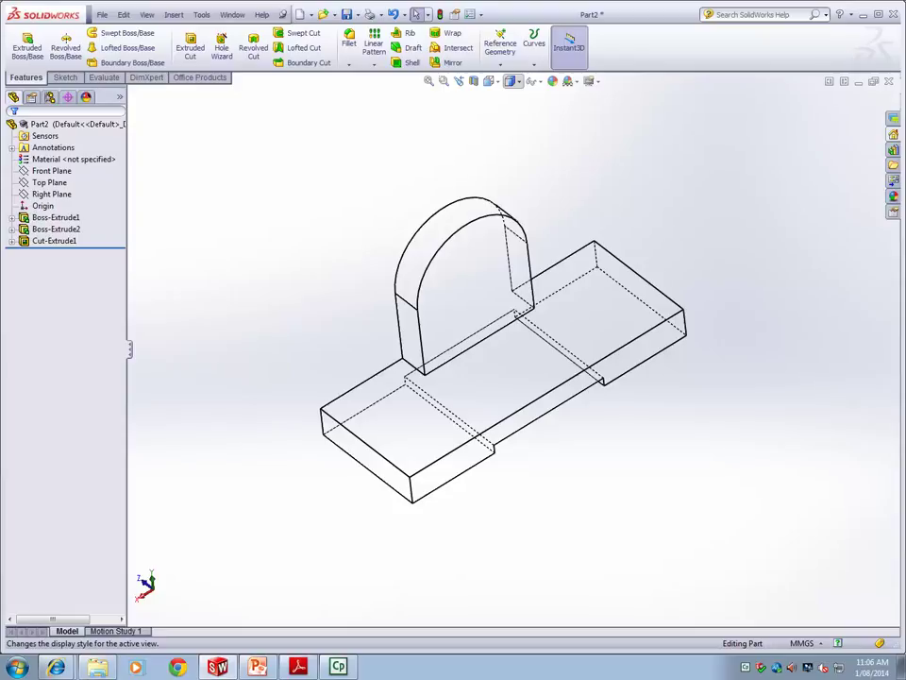
{"action": "left_click", "coordinate": [512, 82]}
{"action": "left_click", "coordinate": [512, 97]}
{"action": "middle_click_drag", "start_coordinate": [321, 264], "coordinate": [362, 237]}
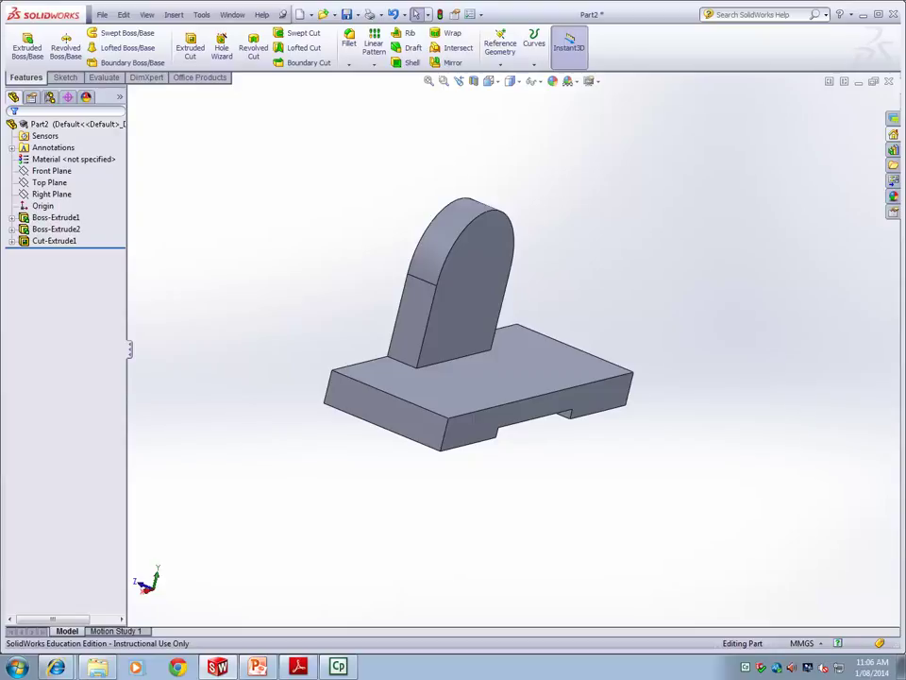
{"action": "middle_click_drag", "start_coordinate": [331, 364], "coordinate": [414, 322]}
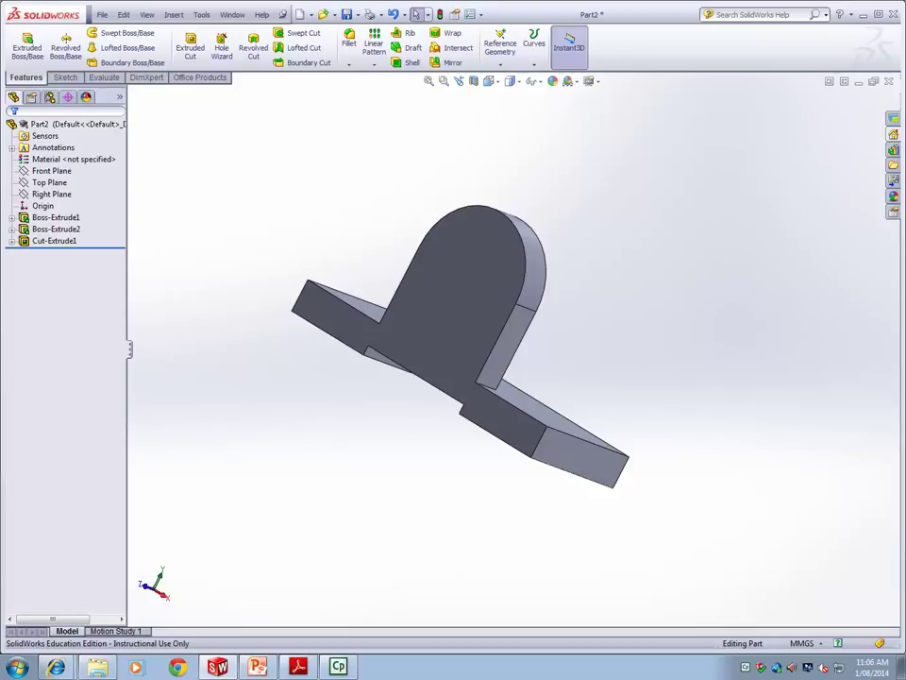
{"action": "middle_click_drag", "start_coordinate": [404, 377], "coordinate": [289, 376]}
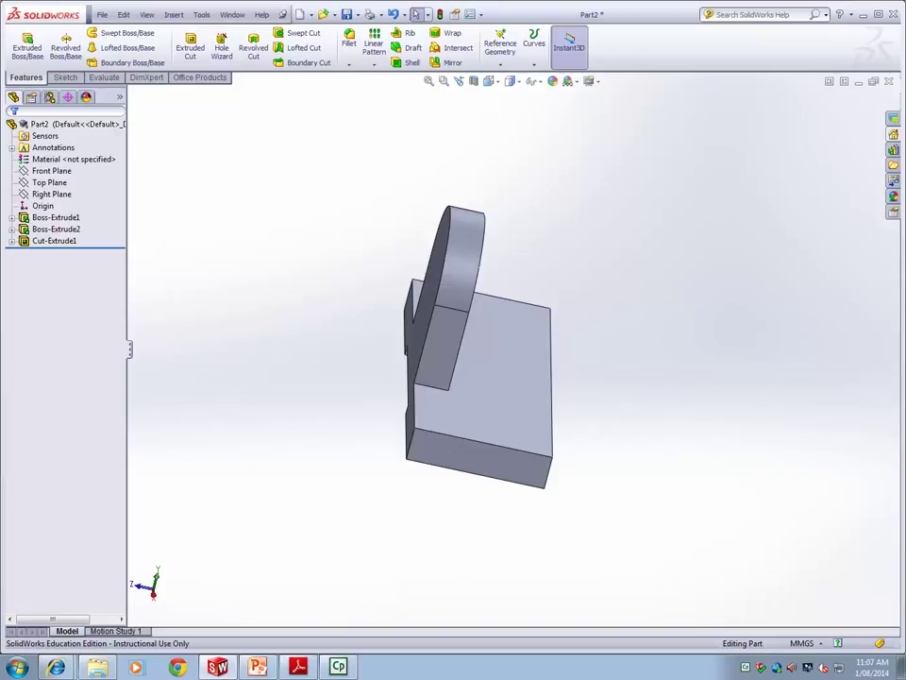
{"action": "middle_click_drag", "start_coordinate": [310, 476], "coordinate": [397, 471]}
Suppress the arch extrusion Boss-Extrude2 together with its dependent slot cut
{"action": "left_click", "coordinate": [56, 229]}
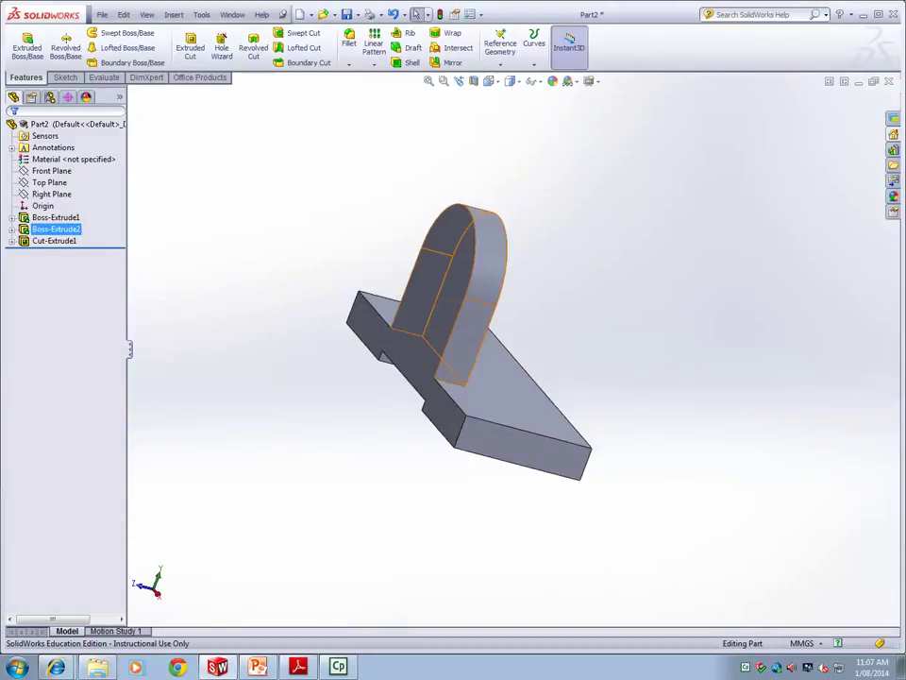
{"action": "right_click", "coordinate": [58, 229]}
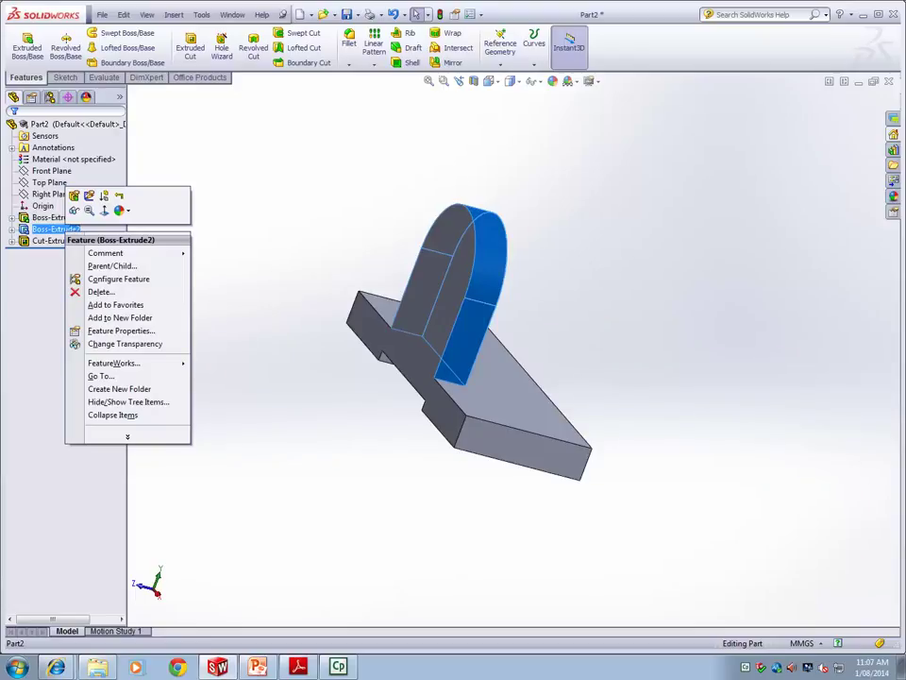
{"action": "left_click", "coordinate": [104, 196]}
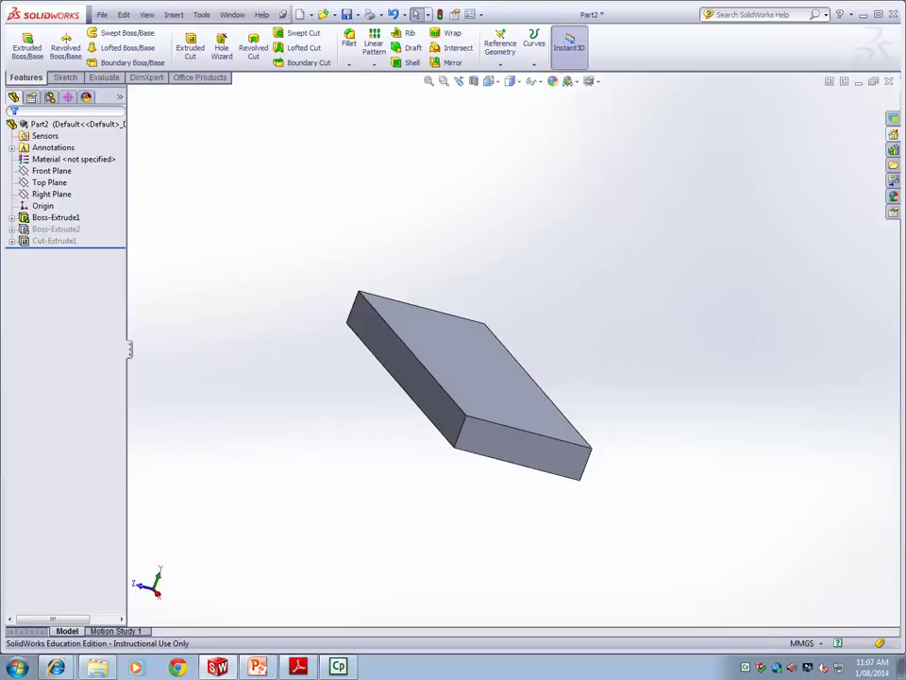
{"action": "middle_click_drag", "start_coordinate": [378, 406], "coordinate": [459, 404]}
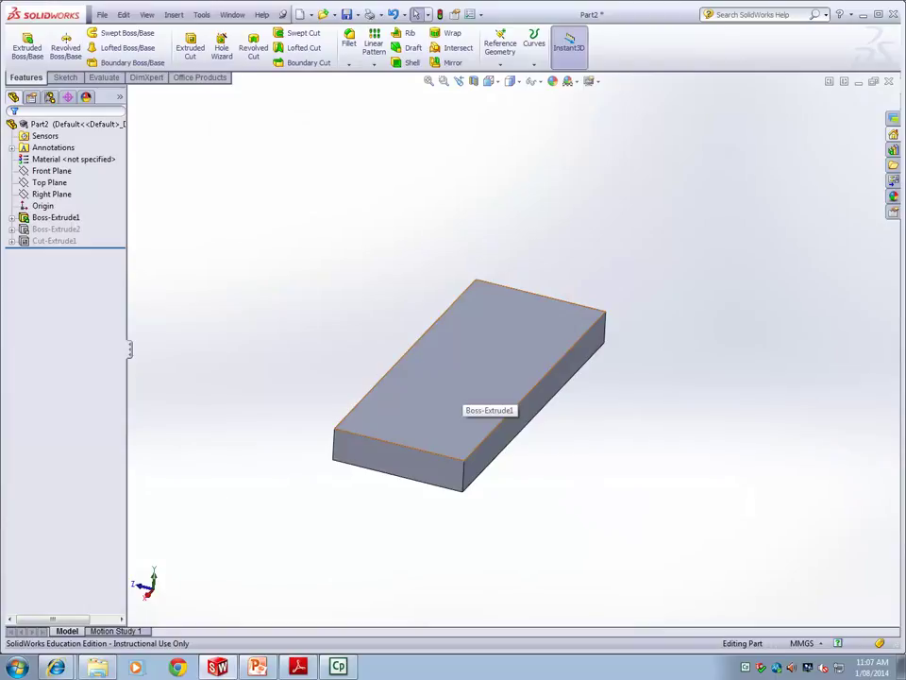
Unsuppress the arch extrusion Boss-Extrude2 and the slot cut Cut-Extrude1
{"action": "left_click", "coordinate": [42, 206]}
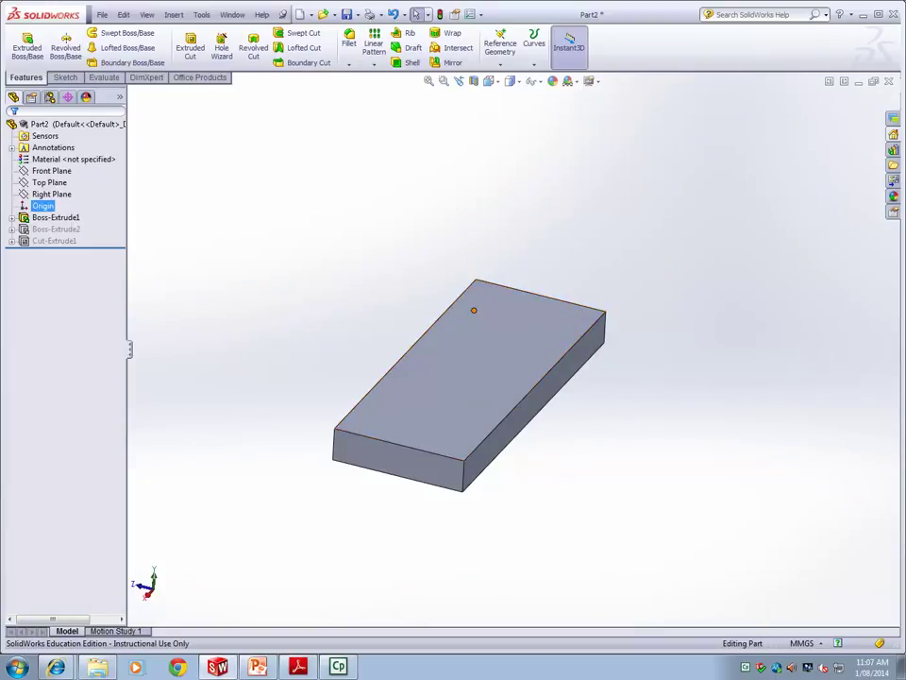
{"action": "right_click", "coordinate": [54, 229]}
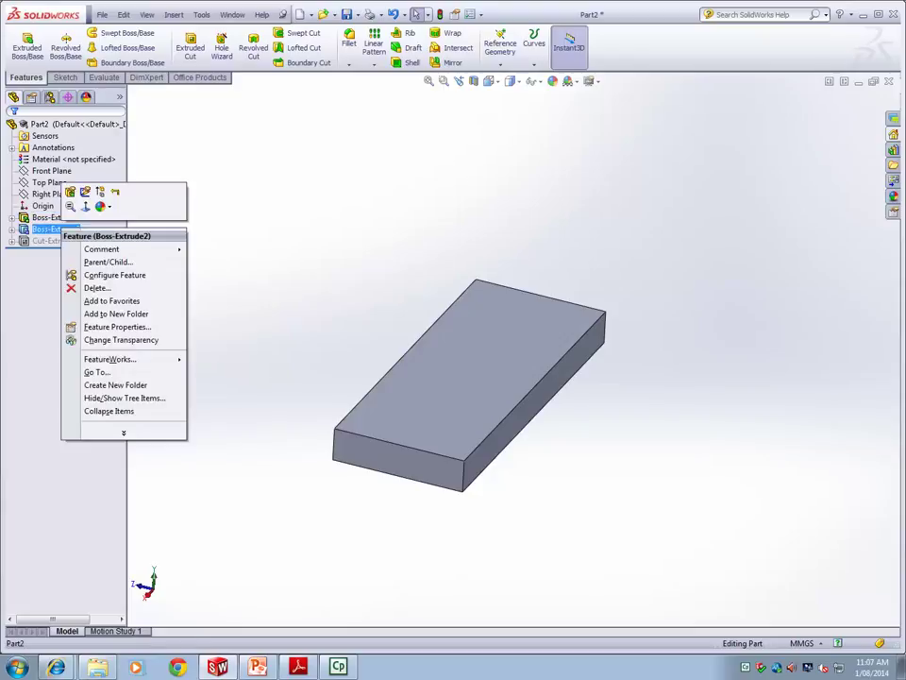
{"action": "left_click", "coordinate": [100, 192]}
{"action": "right_click", "coordinate": [56, 241]}
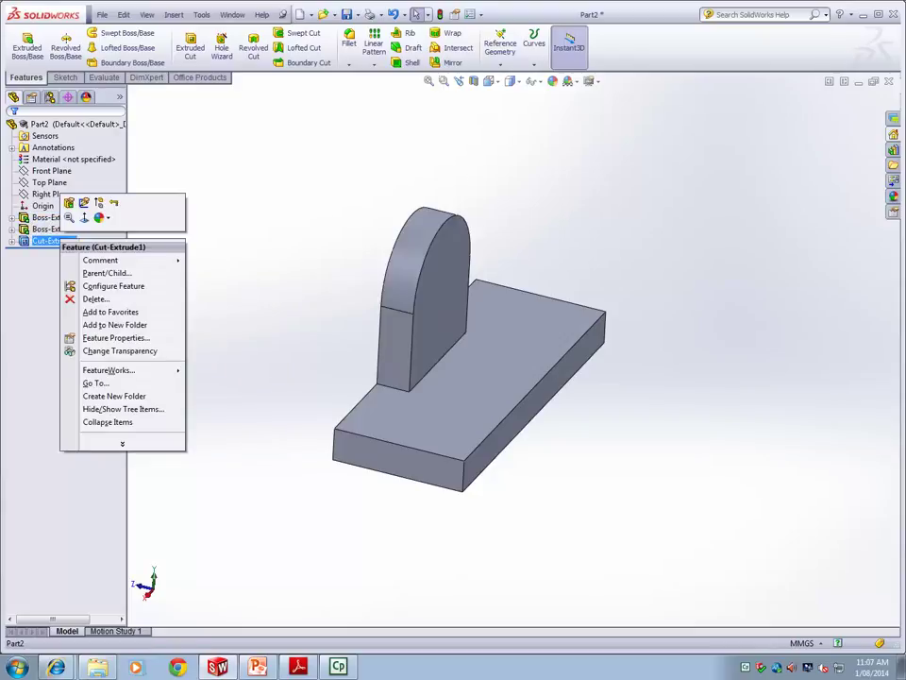
{"action": "left_click", "coordinate": [99, 202]}
Start a constant-radius Fillet and set its radius to 8 mm
{"action": "middle_click_drag", "start_coordinate": [237, 401], "coordinate": [378, 402]}
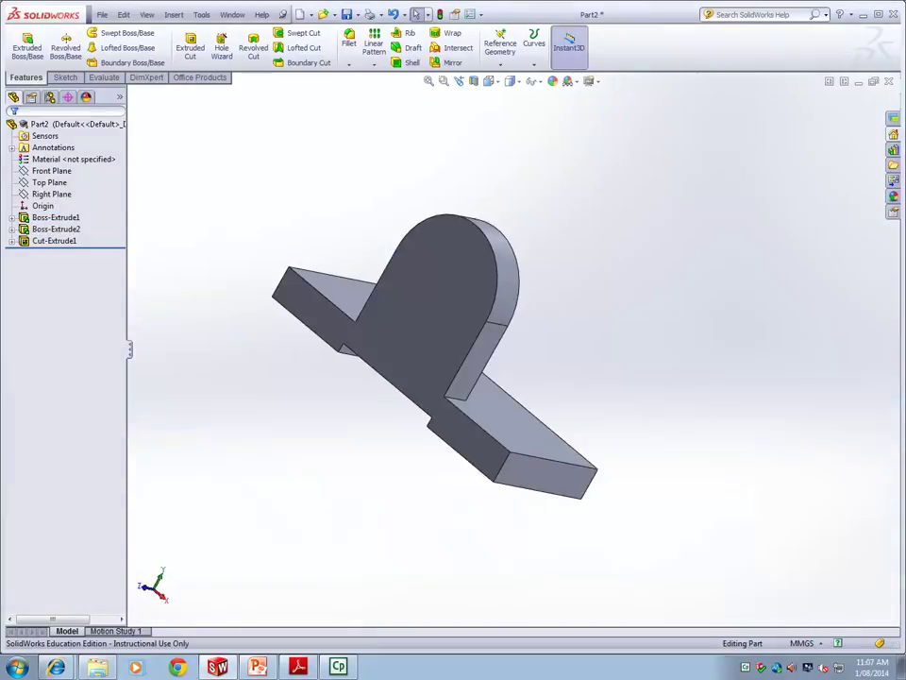
{"action": "middle_click_drag", "start_coordinate": [245, 378], "coordinate": [257, 427]}
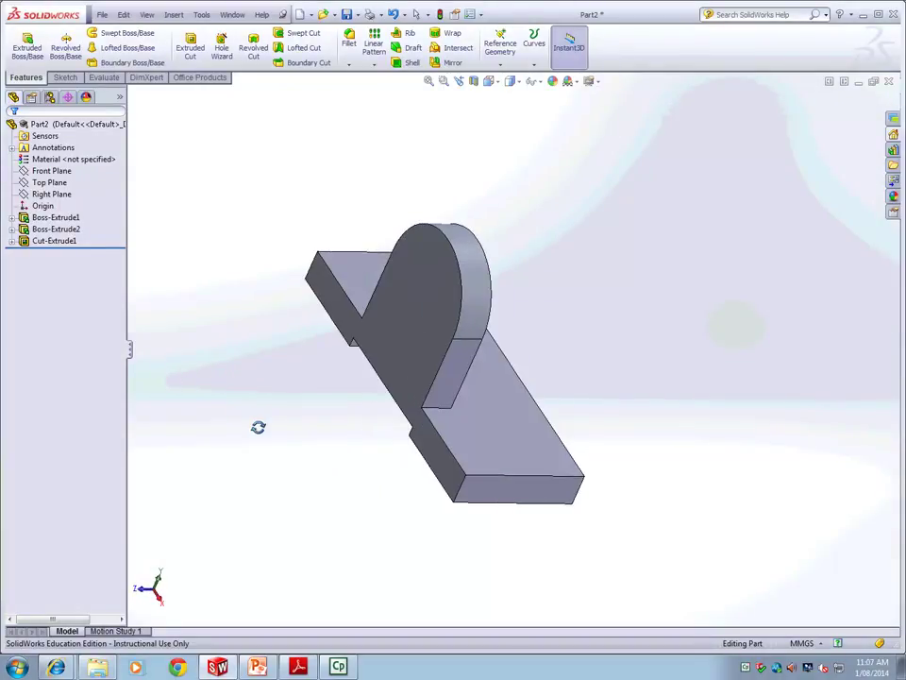
{"action": "middle_click_drag", "start_coordinate": [245, 387], "coordinate": [257, 321]}
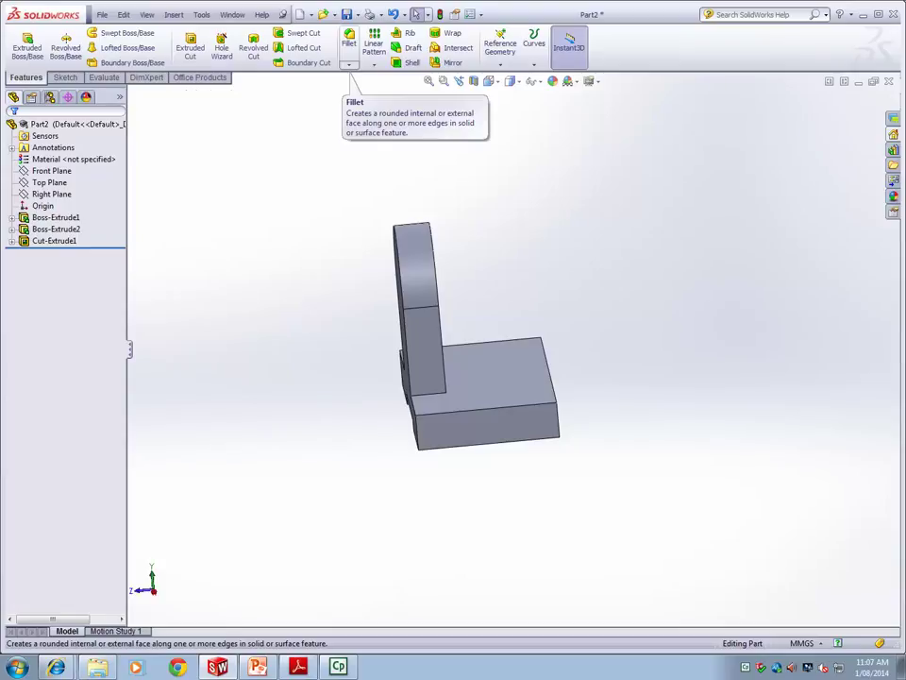
{"action": "left_click", "coordinate": [348, 41]}
{"action": "middle_click_drag", "start_coordinate": [396, 311], "coordinate": [313, 317]}
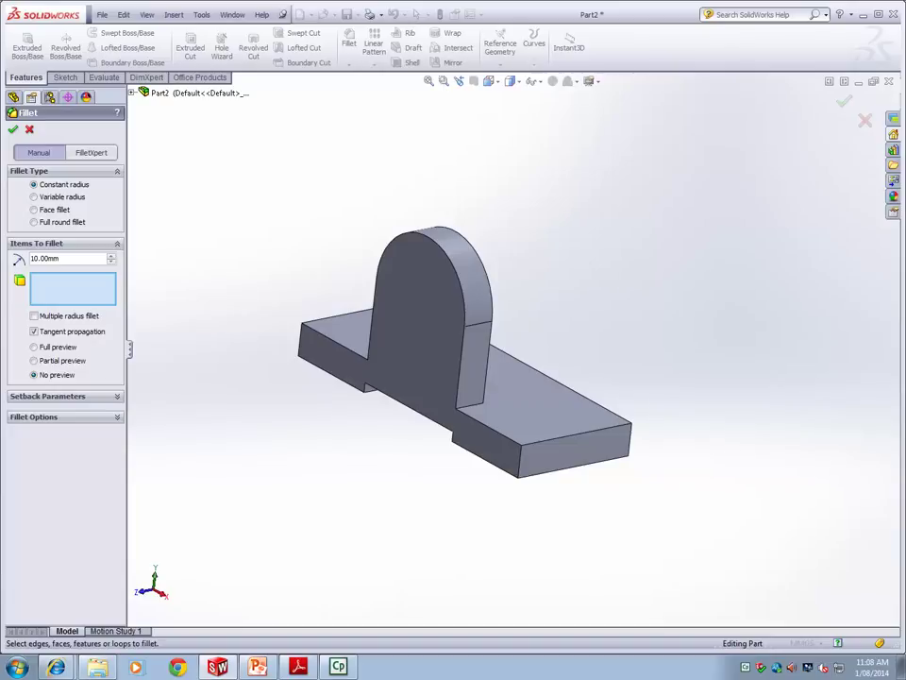
{"action": "right_click", "coordinate": [34, 258]}
{"action": "type", "text": "1"}
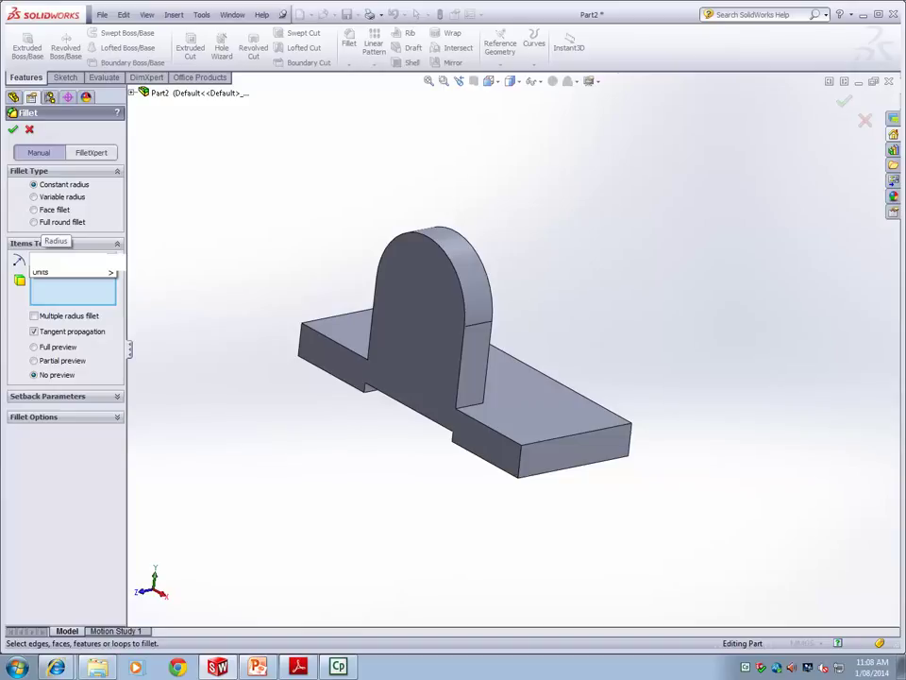
{"action": "type", "text": "8"}
{"action": "key", "text": "Return"}
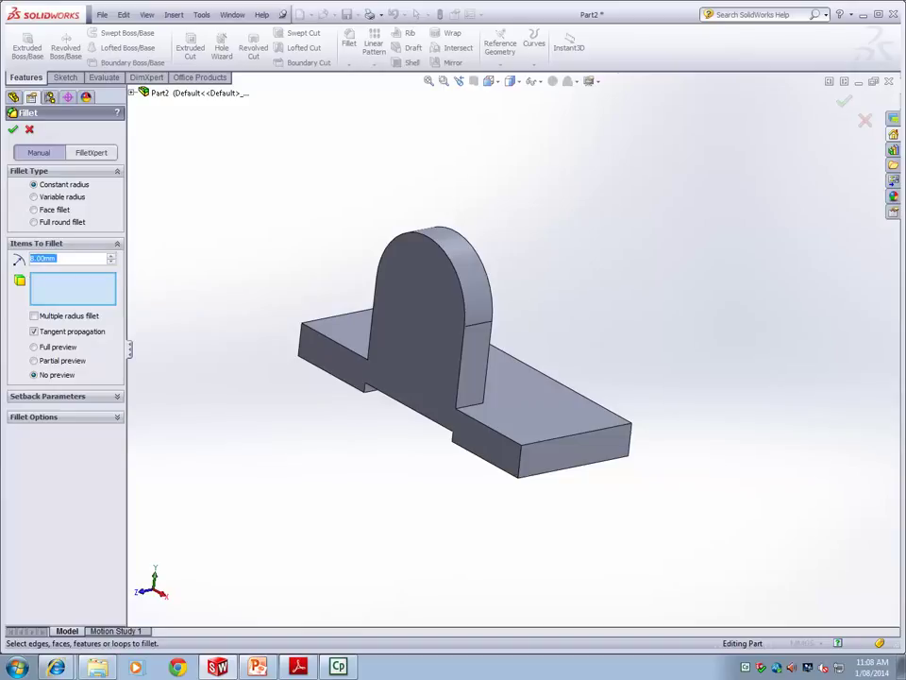
{"action": "mouse_move", "coordinate": [220, 410]}
{"action": "middle_mouse_down"}
{"action": "mouse_move", "coordinate": [166, 409]}
{"action": "mouse_move", "coordinate": [223, 392]}
{"action": "middle_mouse_up"}
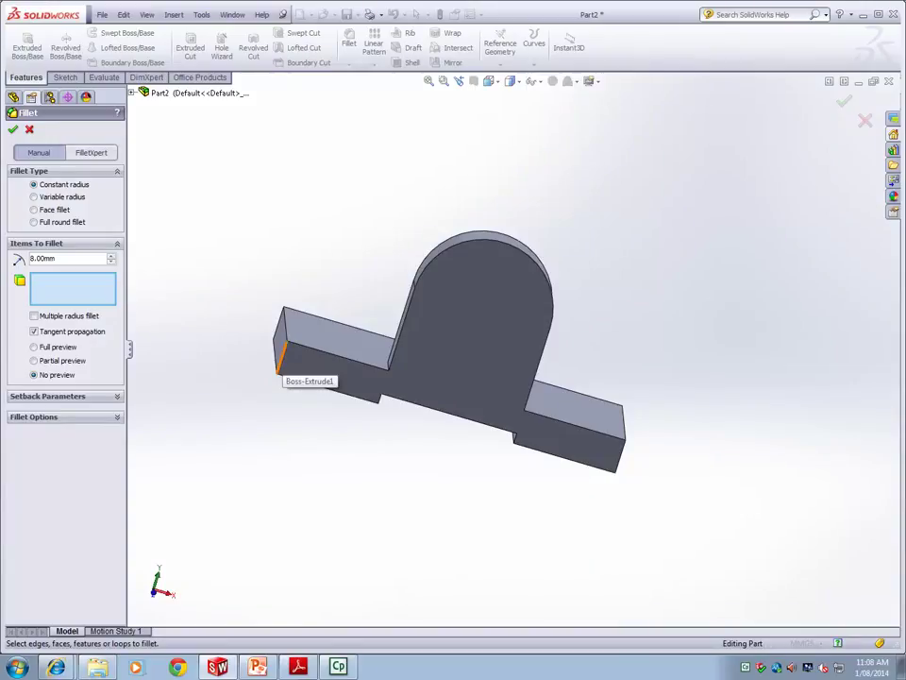
{"action": "left_click", "coordinate": [280, 360]}
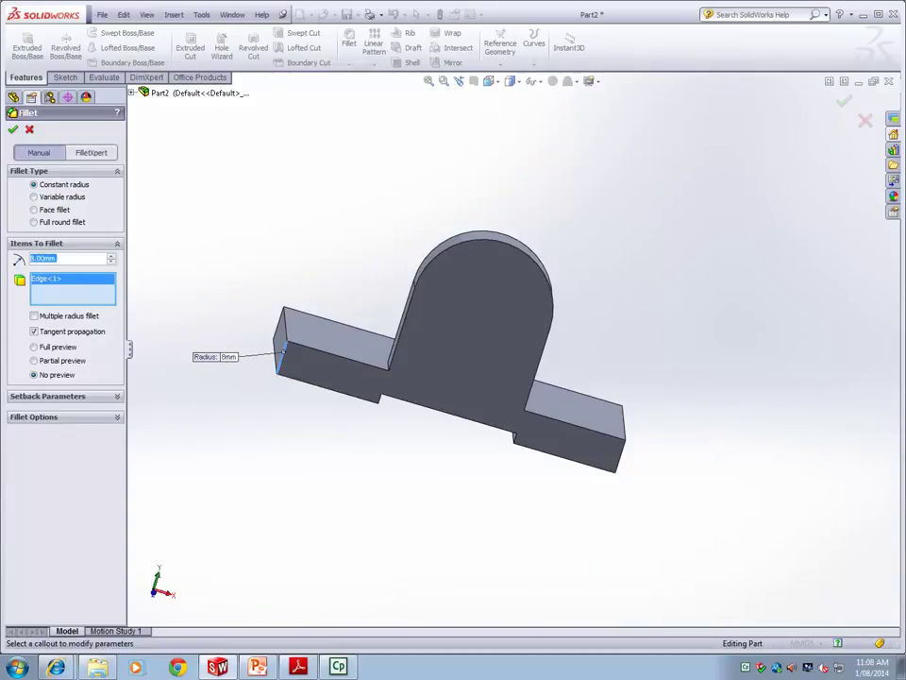
{"action": "right_click", "coordinate": [58, 284]}
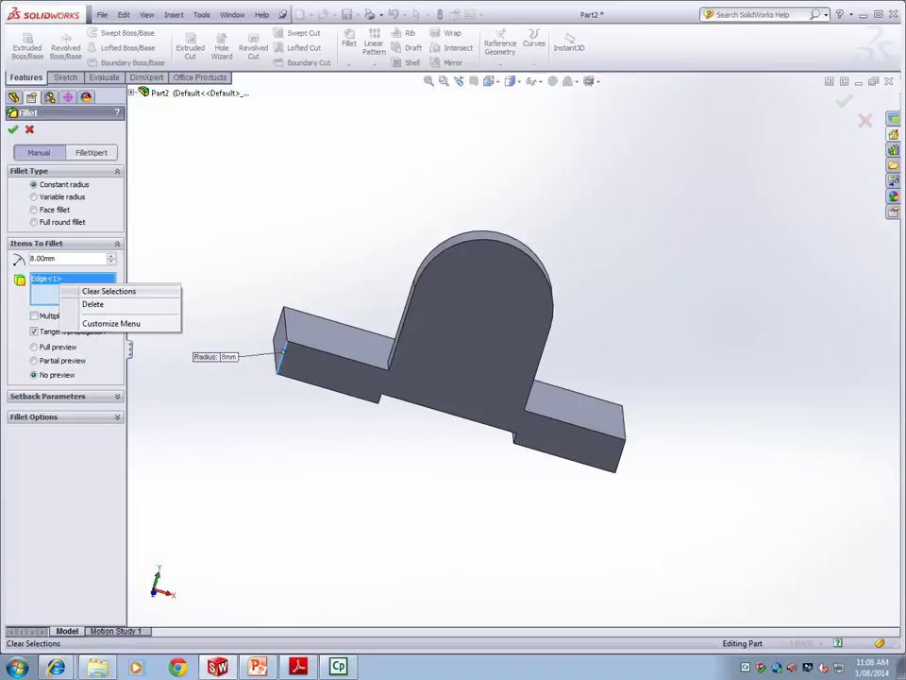
{"action": "left_click", "coordinate": [109, 290]}
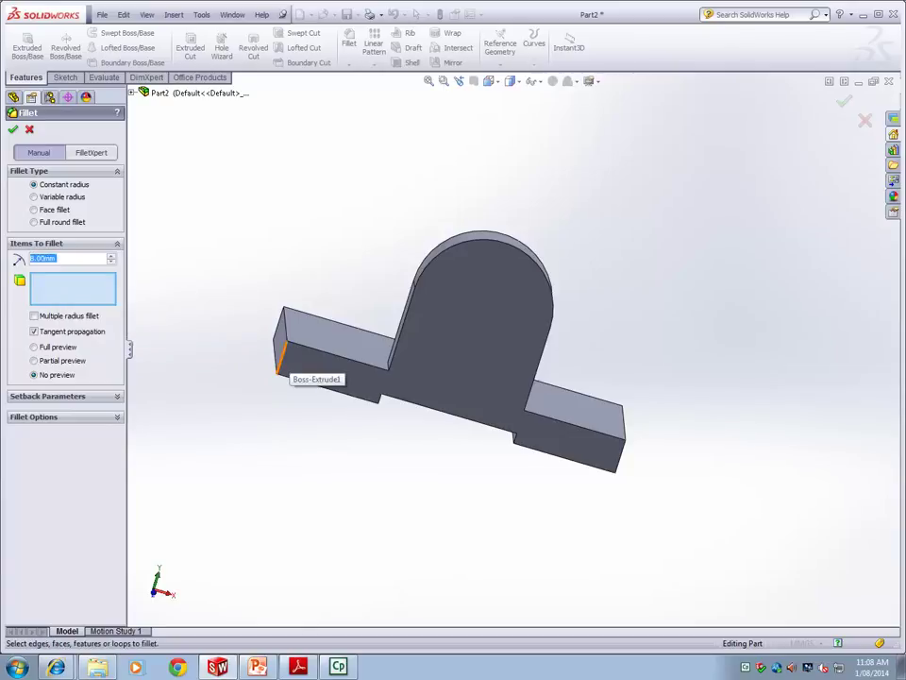
Select the four vertical corner edges of the base as the edges to fillet
{"action": "left_click", "coordinate": [280, 363]}
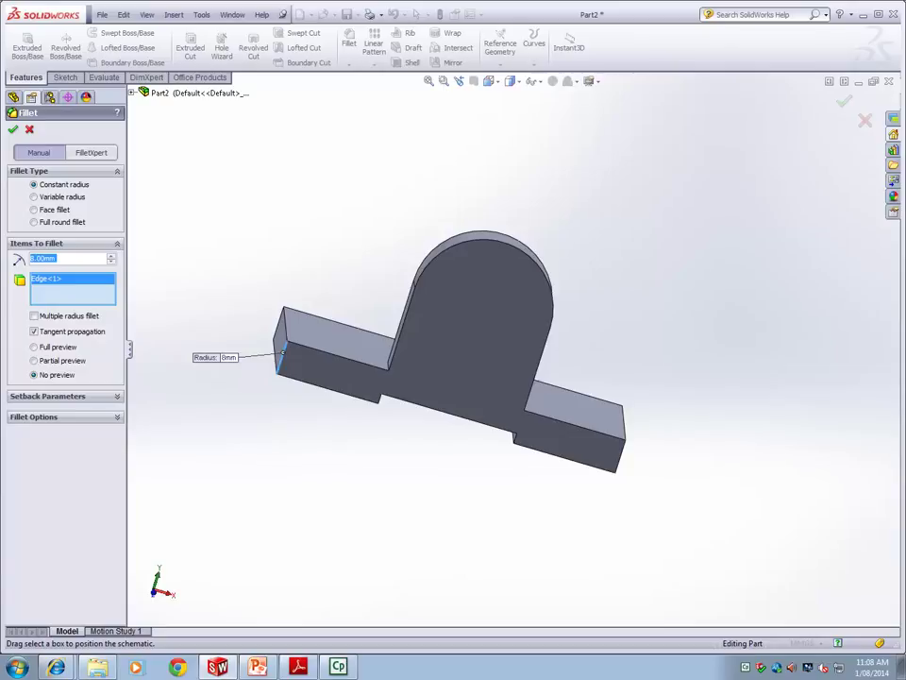
{"action": "middle_click_drag", "start_coordinate": [325, 534], "coordinate": [269, 534]}
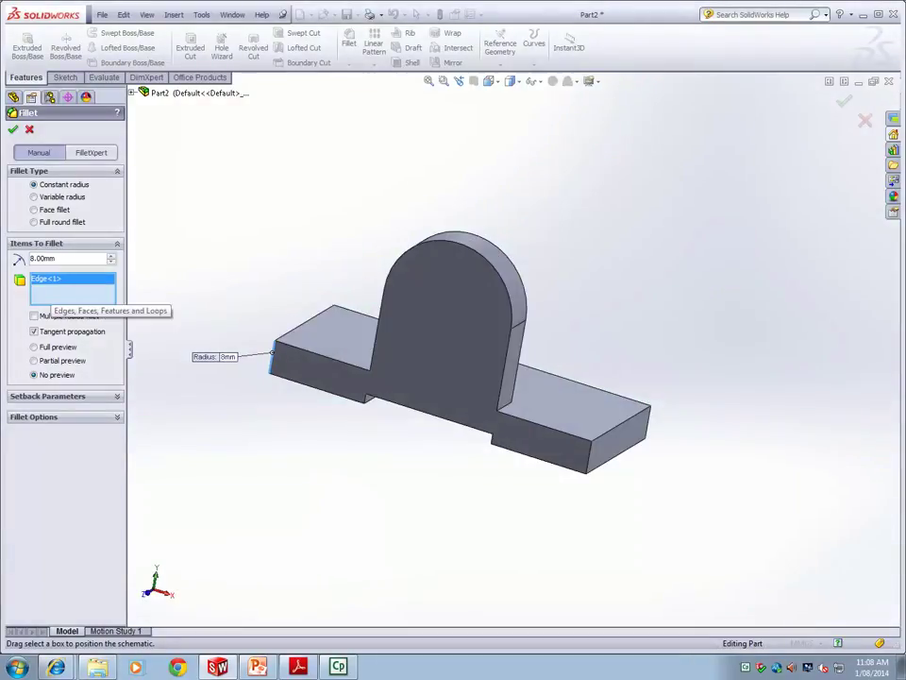
{"action": "left_click", "coordinate": [589, 457]}
{"action": "middle_click_drag", "start_coordinate": [625, 502], "coordinate": [520, 501]}
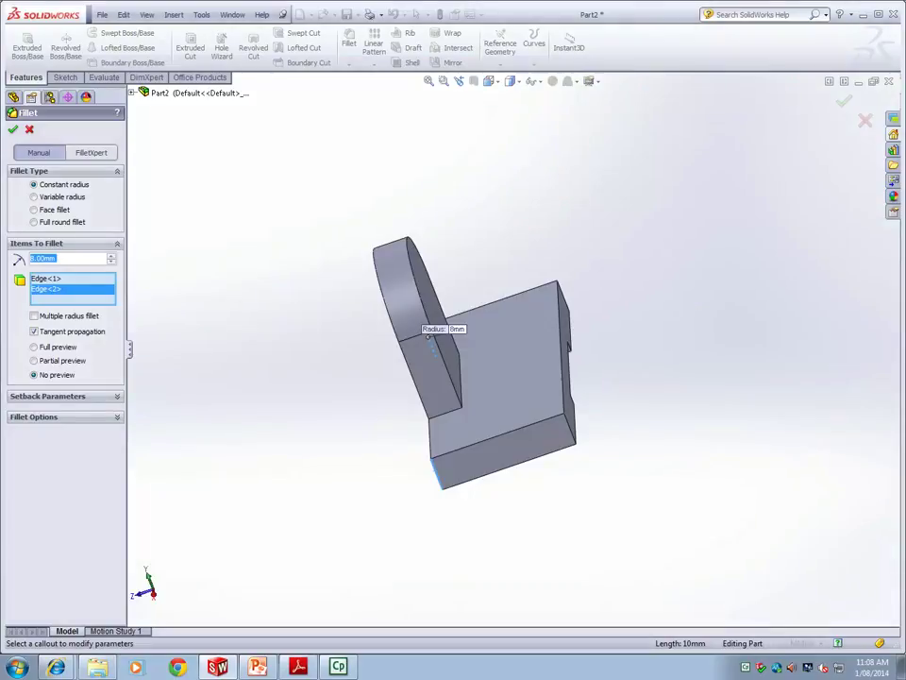
{"action": "left_click", "coordinate": [570, 426]}
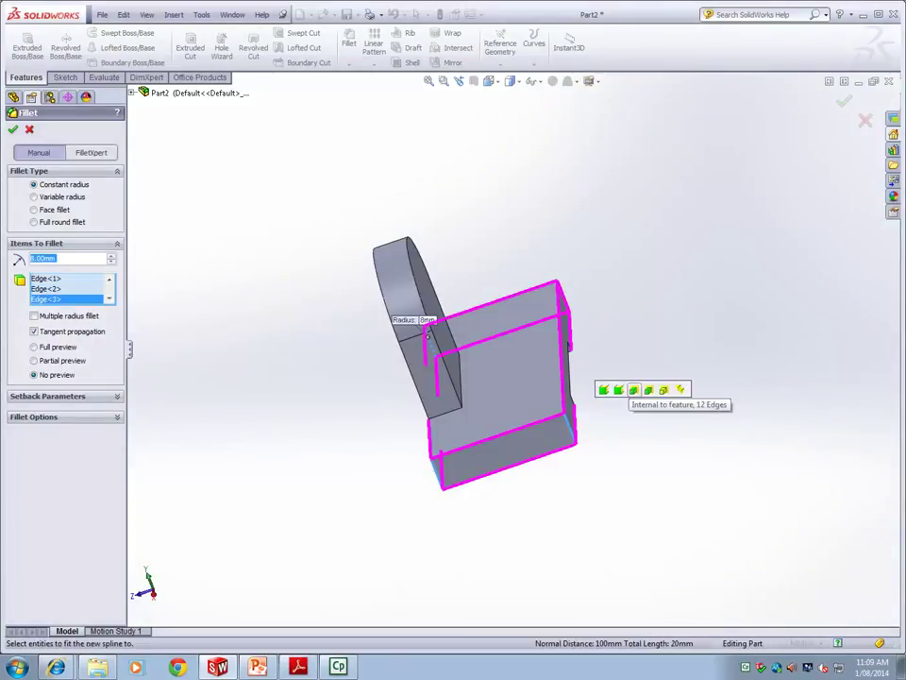
{"action": "middle_click_drag", "start_coordinate": [730, 400], "coordinate": [631, 325]}
{"action": "left_click", "coordinate": [634, 322]}
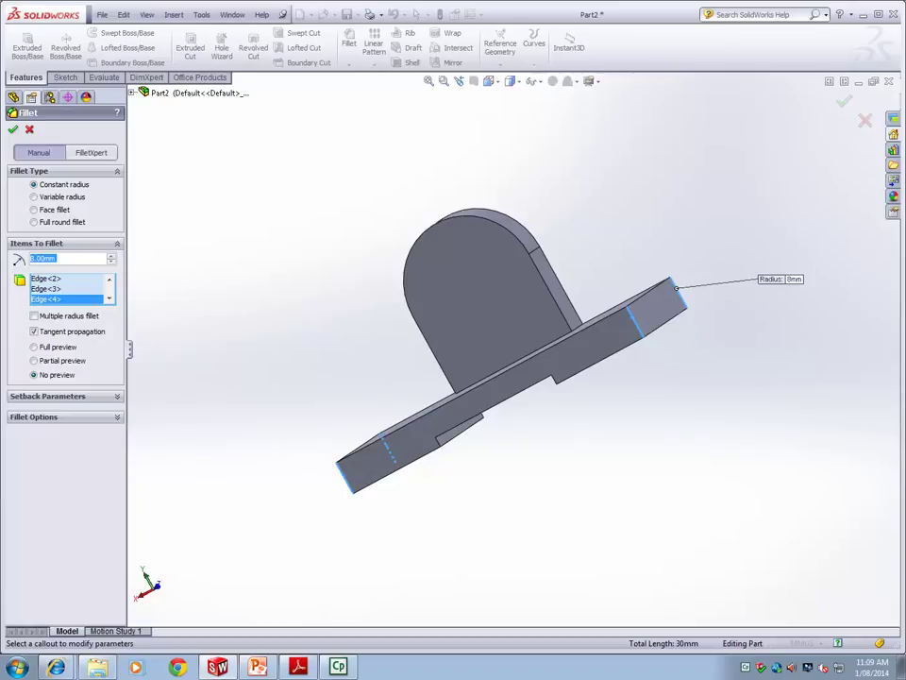
{"action": "middle_click_drag", "start_coordinate": [661, 434], "coordinate": [711, 444]}
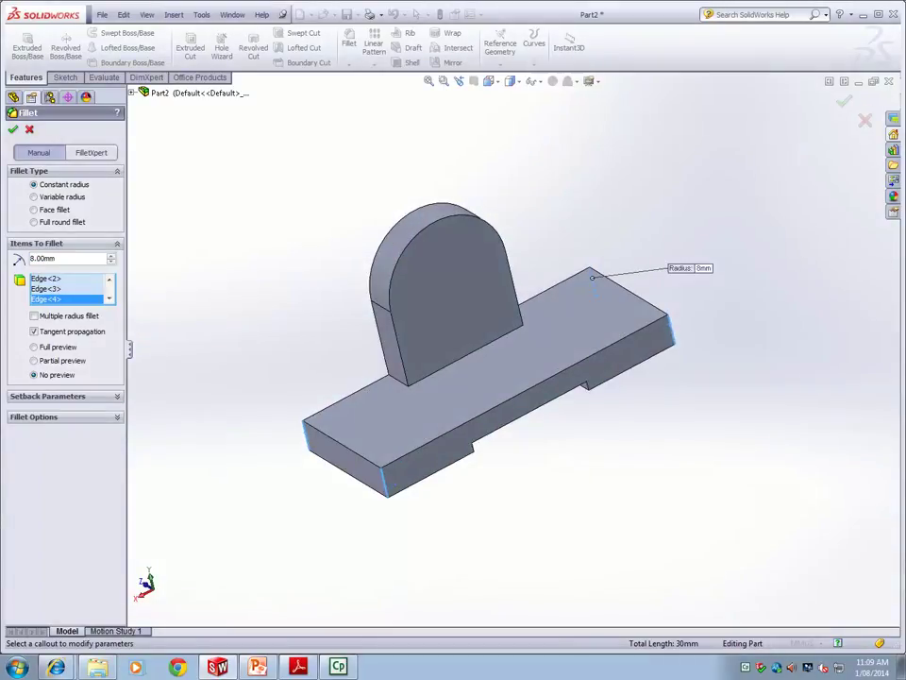
Add the two inner corner edges of the underside slot to the fillet selection
{"action": "middle_click_drag", "start_coordinate": [490, 227], "coordinate": [492, 296]}
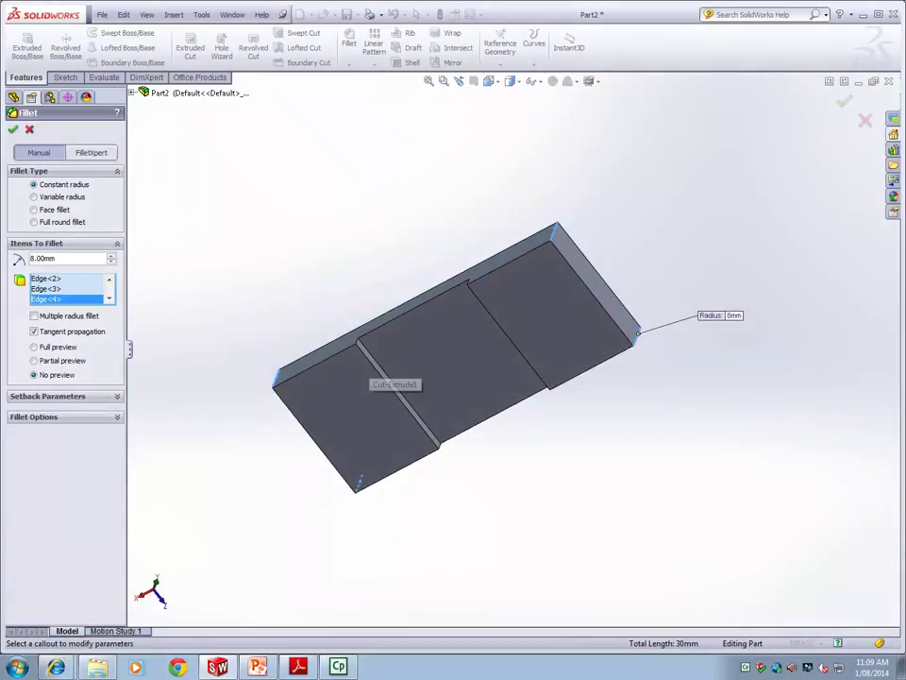
{"action": "scroll", "coordinate": [391, 380], "scroll_direction": "down", "scroll_amount": 3}
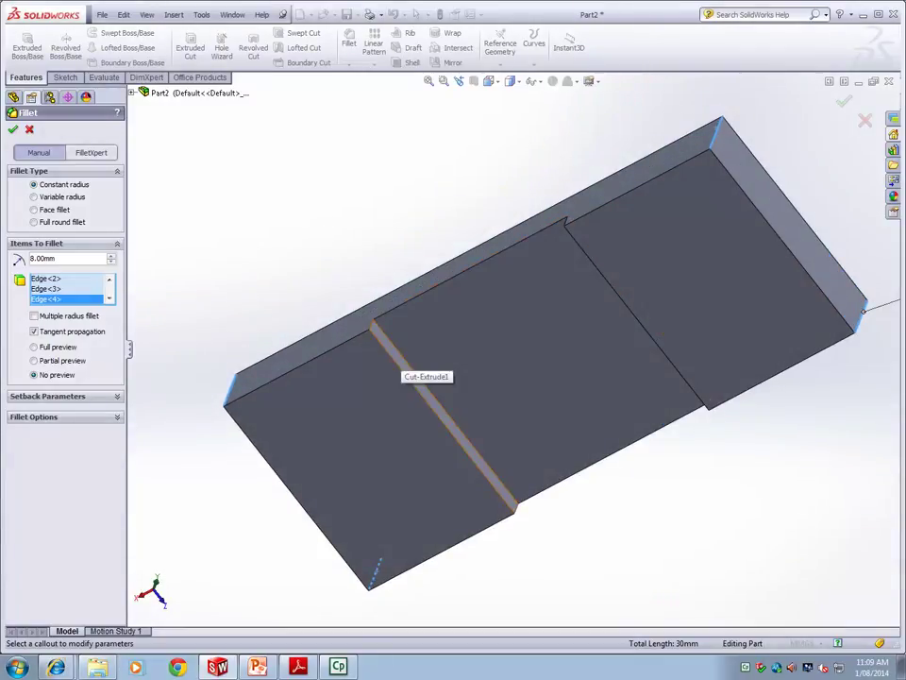
{"action": "left_click", "coordinate": [400, 368]}
{"action": "middle_click_drag", "start_coordinate": [620, 554], "coordinate": [661, 311]}
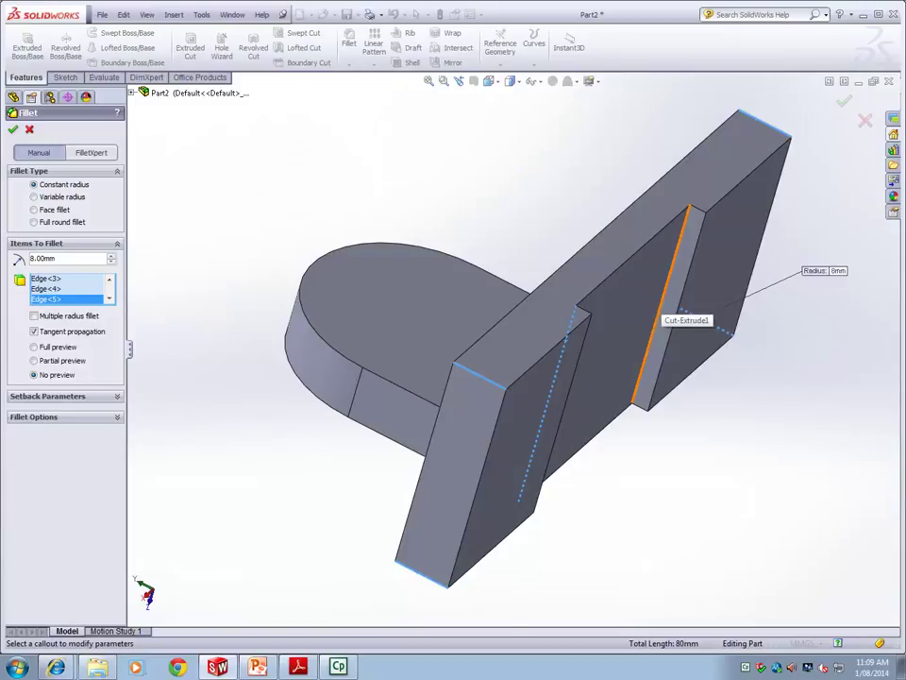
{"action": "left_click", "coordinate": [661, 305]}
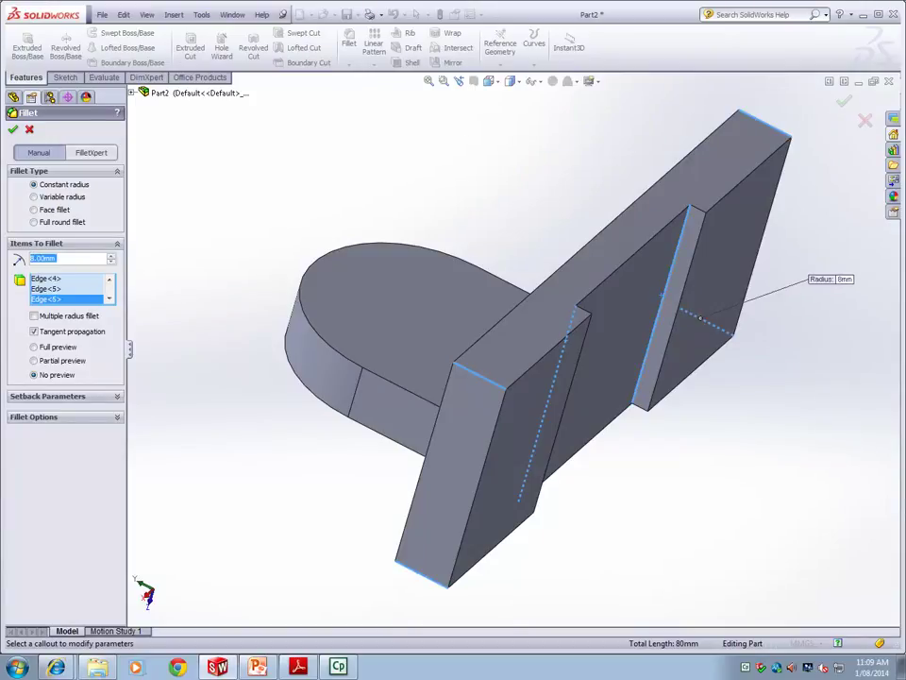
{"action": "middle_click_drag", "start_coordinate": [661, 305], "coordinate": [108, 440]}
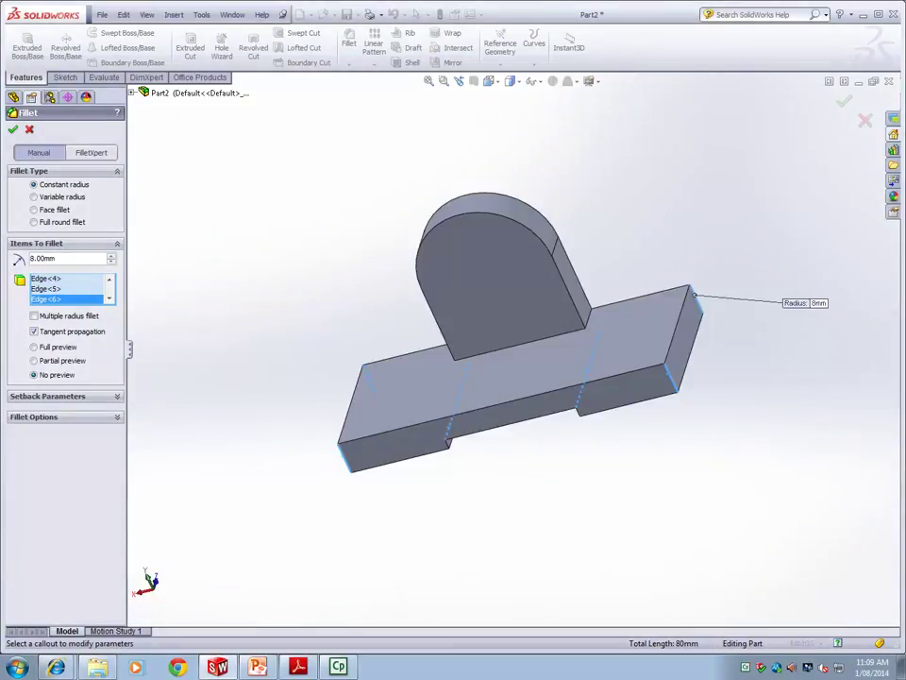
Apply the 8 mm fillet to the selected base corners and underside slot edges
{"action": "key", "text": "Return"}
{"action": "middle_click_drag", "start_coordinate": [571, 472], "coordinate": [515, 540]}
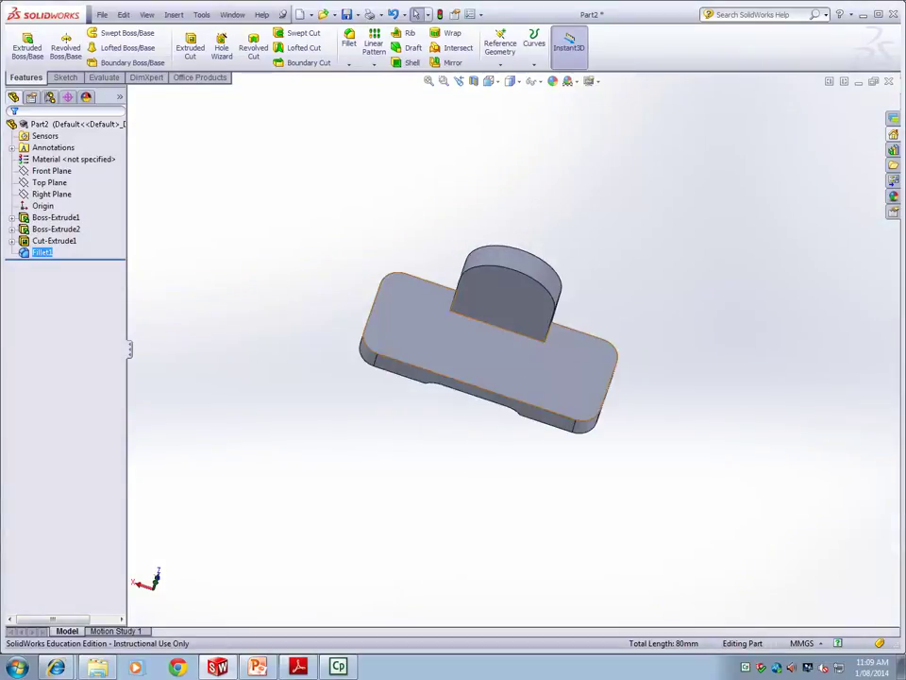
{"action": "scroll", "coordinate": [487, 370], "scroll_direction": "down", "scroll_amount": 3}
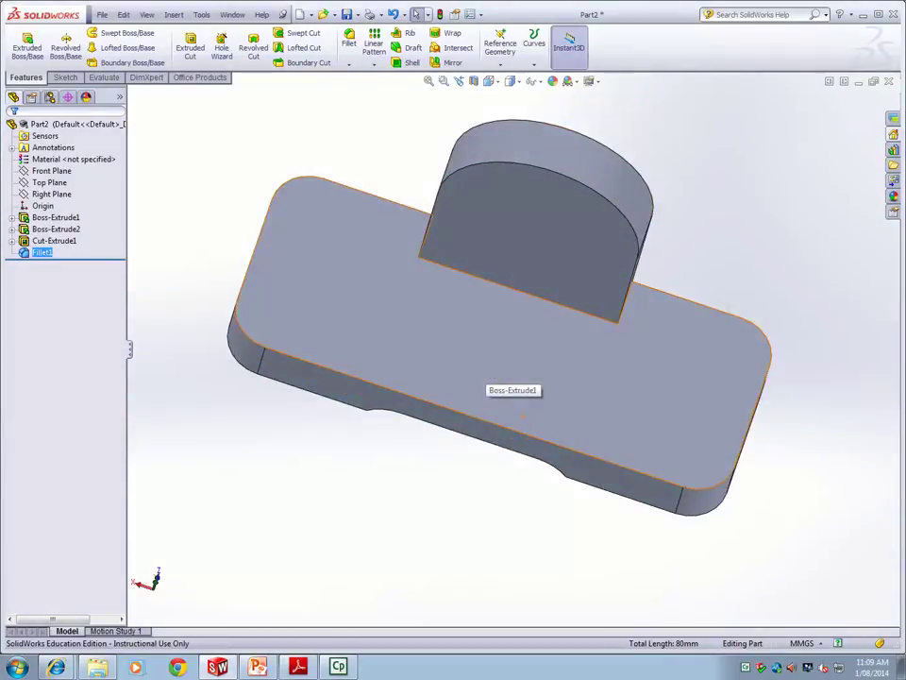
Start a second constant-radius Fillet and set its radius to 3 mm
{"action": "left_click", "coordinate": [349, 64]}
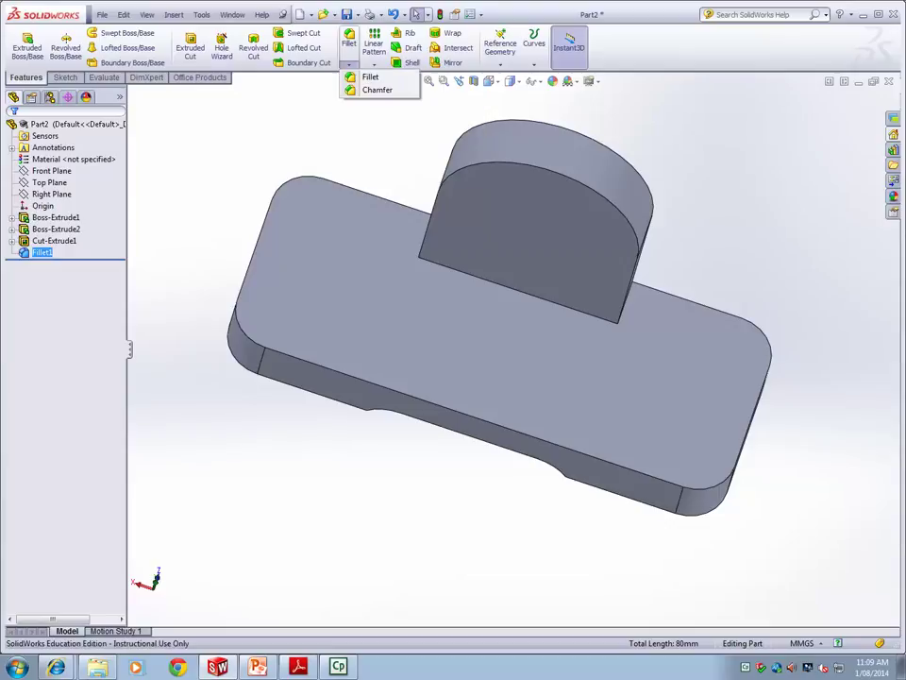
{"action": "left_click", "coordinate": [370, 77]}
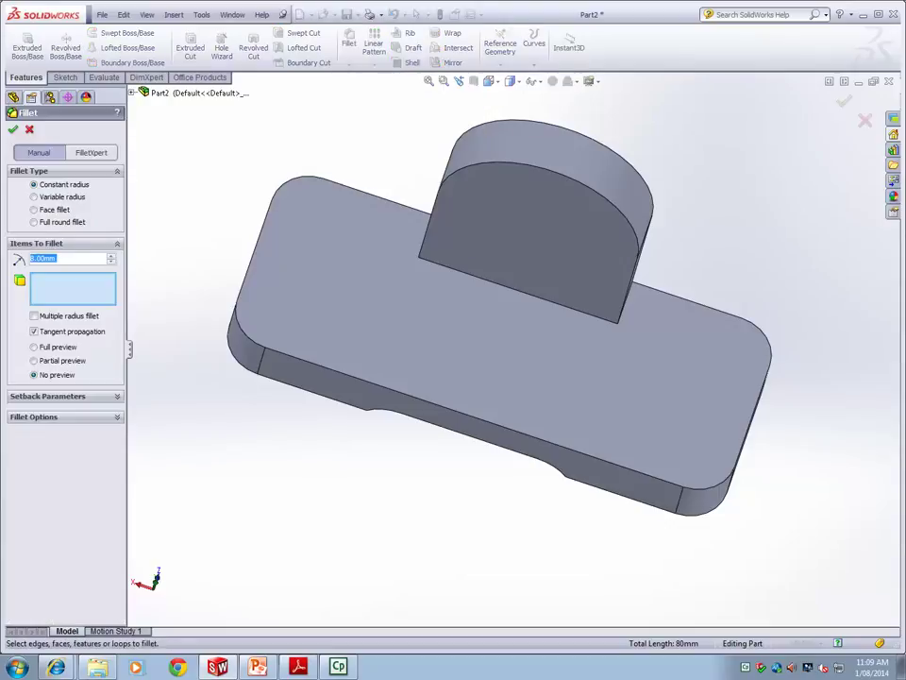
{"action": "middle_click_drag", "start_coordinate": [283, 491], "coordinate": [281, 496]}
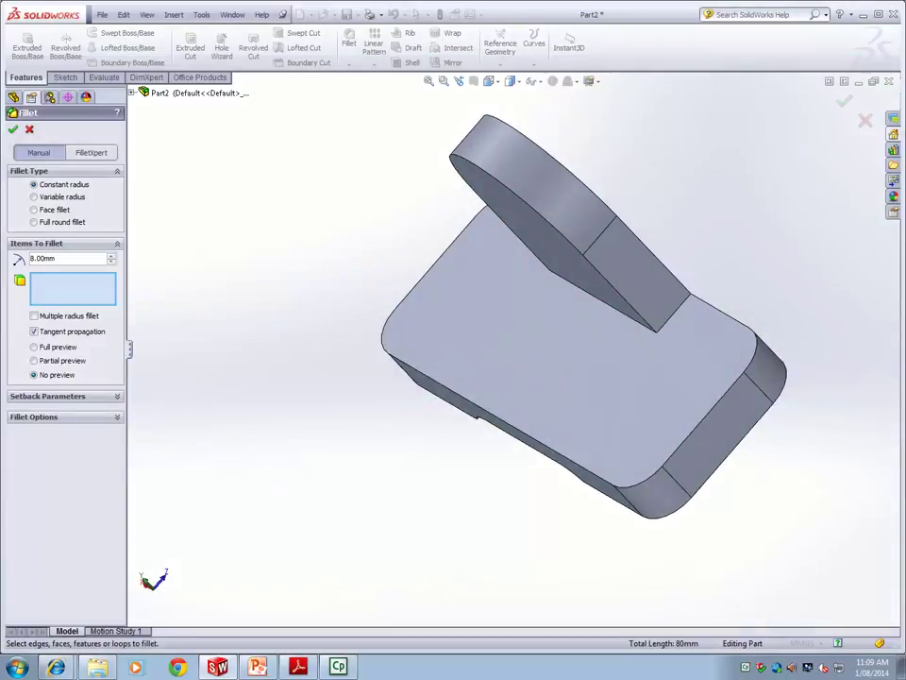
{"action": "type", "text": "3"}
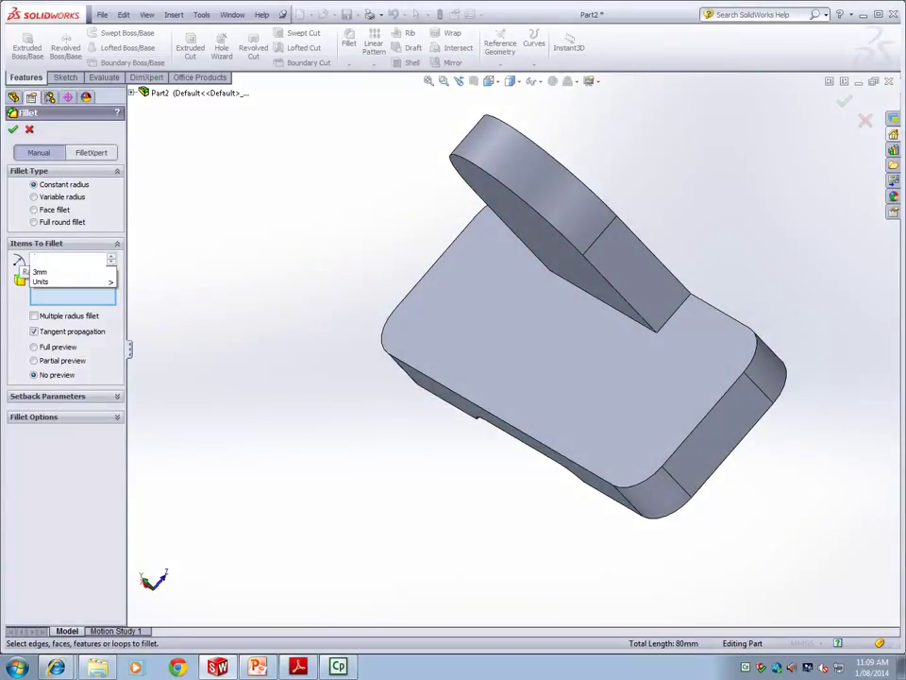
{"action": "key", "text": "Return"}
{"action": "mouse_move", "coordinate": [247, 448]}
{"action": "middle_mouse_down"}
{"action": "mouse_move", "coordinate": [255, 450]}
{"action": "mouse_move", "coordinate": [505, 151]}
{"action": "middle_mouse_up"}
{"action": "left_click", "coordinate": [484, 149]}
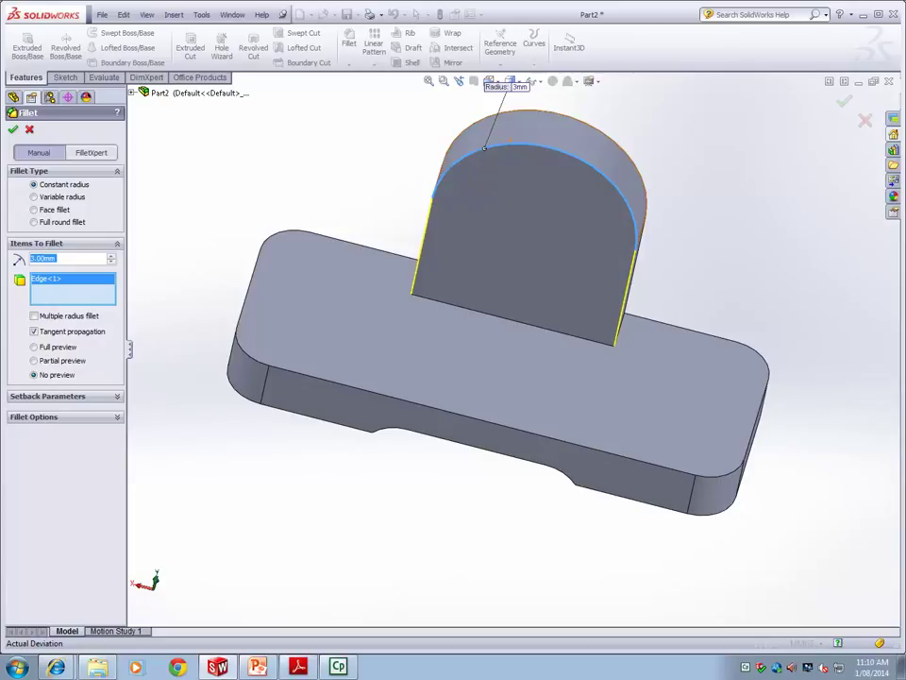
{"action": "middle_click_drag", "start_coordinate": [648, 529], "coordinate": [534, 556]}
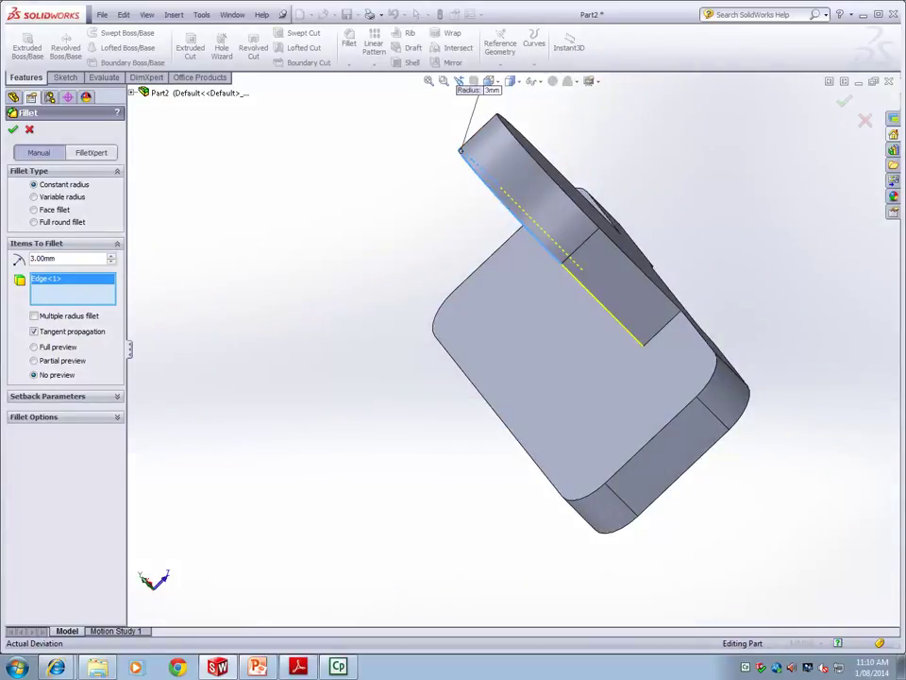
{"action": "right_click", "coordinate": [43, 280]}
{"action": "left_click", "coordinate": [90, 289]}
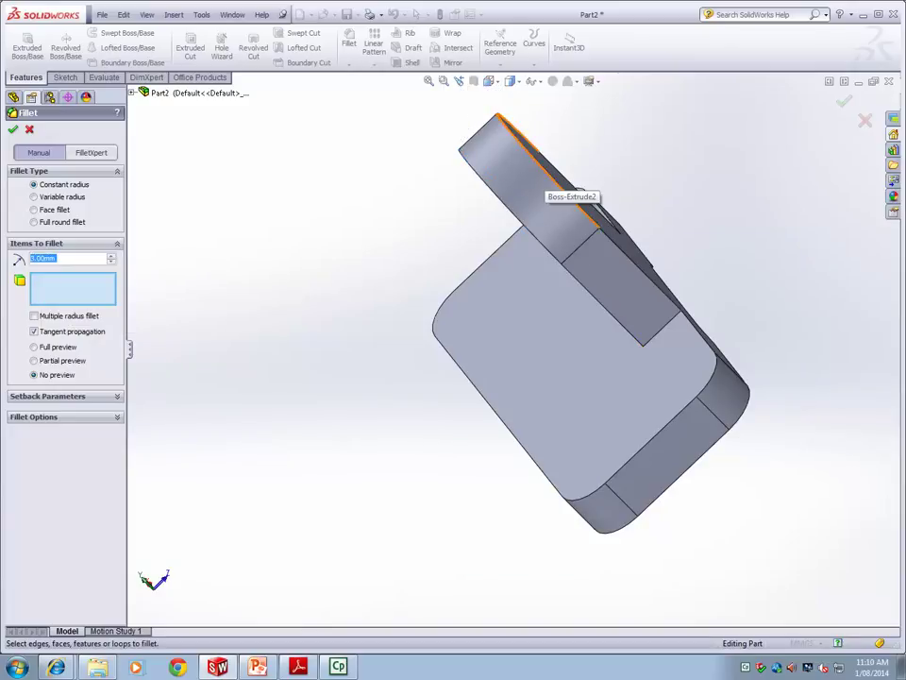
Select the arch's rear curved edge, extend the selection to the connected arch and base edges, and apply the 3 mm fillet
{"action": "left_click", "coordinate": [545, 169]}
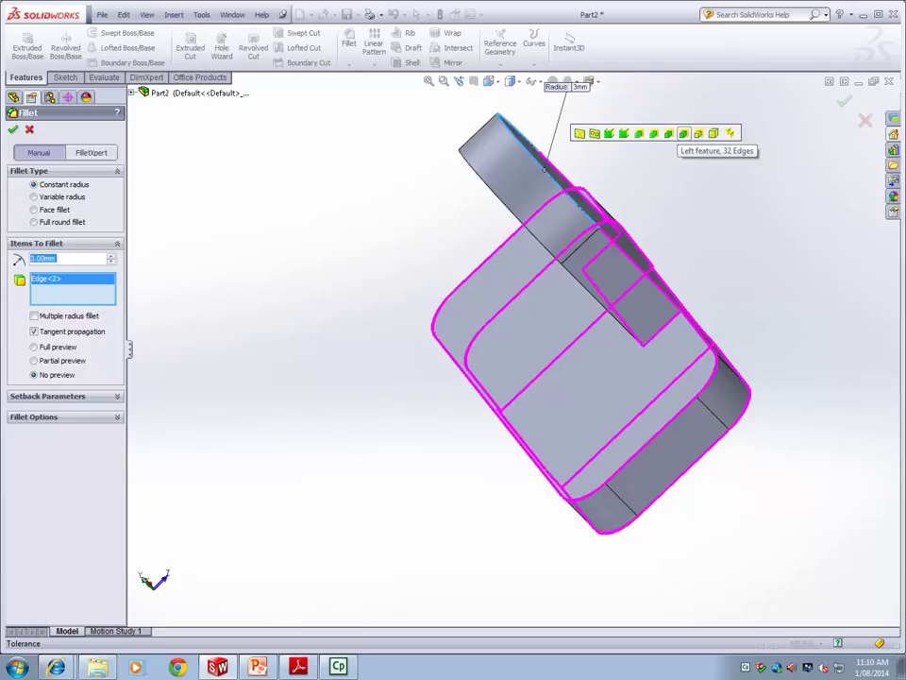
{"action": "left_click", "coordinate": [683, 133]}
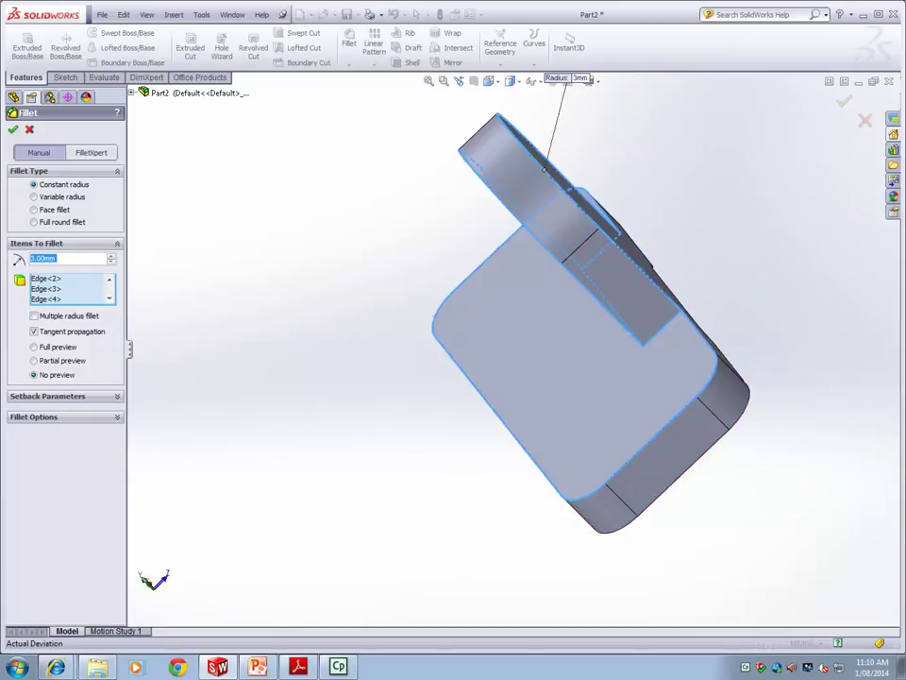
{"action": "scroll", "coordinate": [72, 288], "scroll_direction": "down", "scroll_amount": 5}
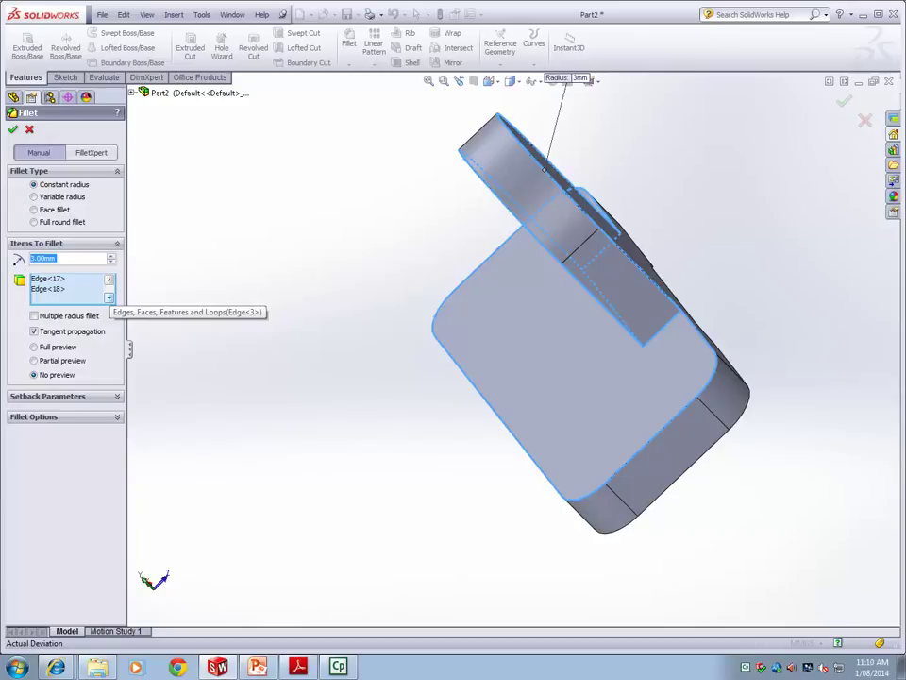
{"action": "key", "text": "Return"}
{"action": "middle_click_drag", "start_coordinate": [312, 446], "coordinate": [453, 396]}
{"action": "middle_click_drag", "start_coordinate": [397, 415], "coordinate": [432, 462]}
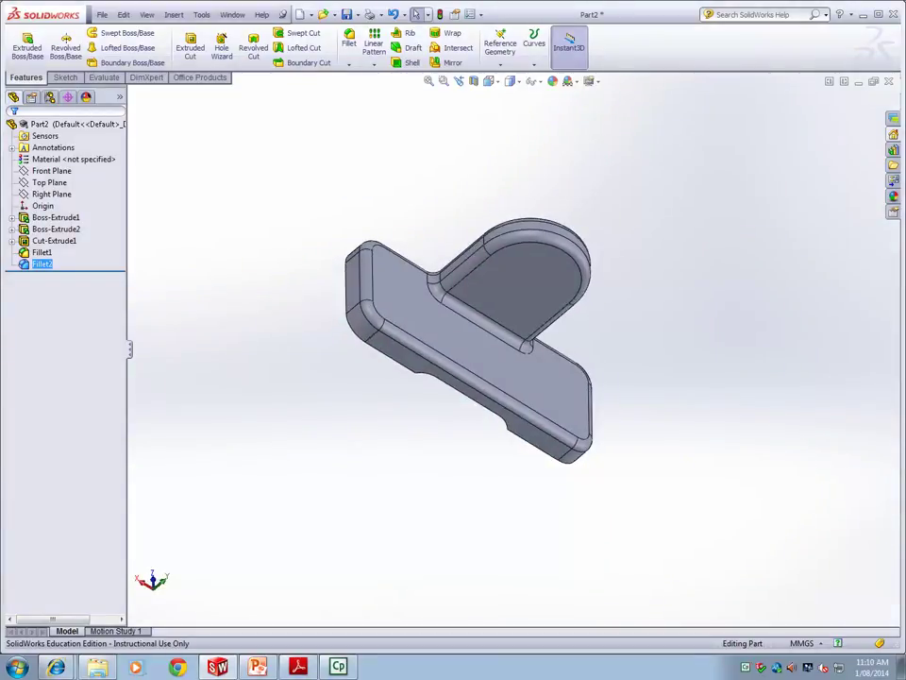
Set up a plain Hole Wizard hole before the 3 mm fillet, using ANSI Metric drill size Ø7.0, Blind, 10 mm deep
{"action": "middle_click_drag", "start_coordinate": [408, 480], "coordinate": [344, 458]}
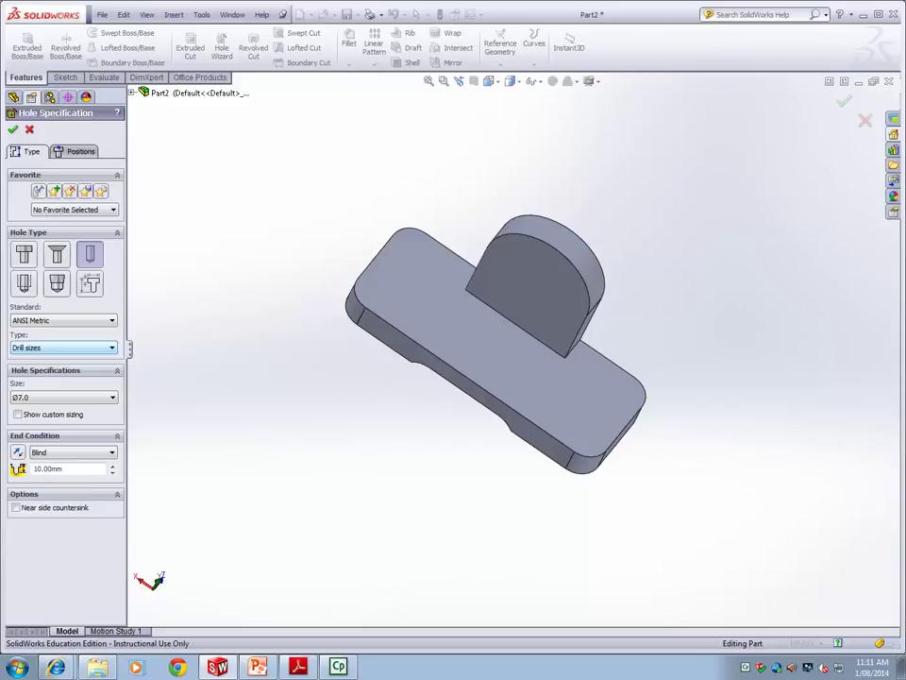
{"action": "left_click", "coordinate": [57, 254]}
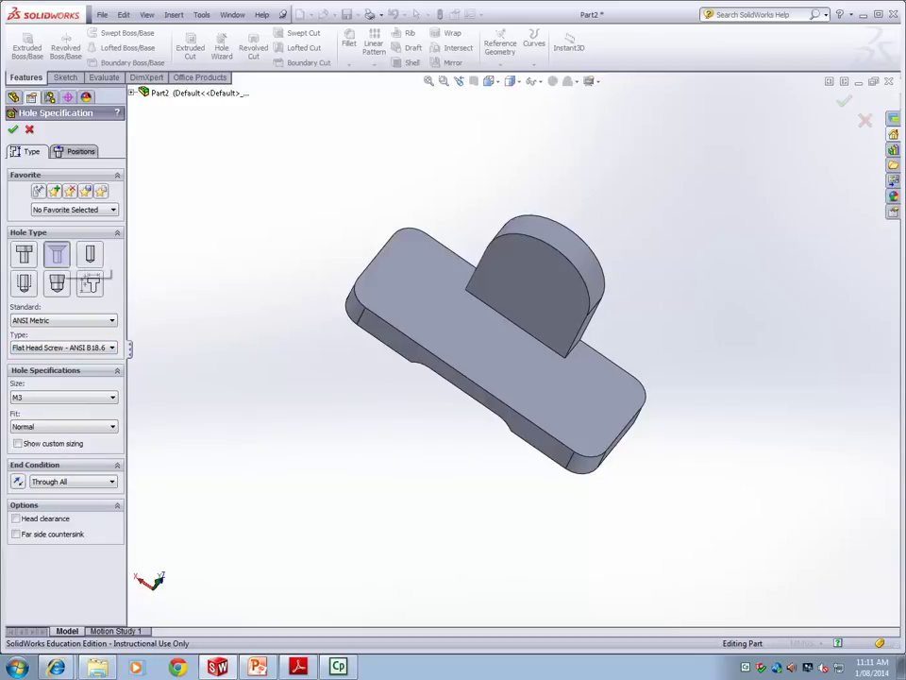
{"action": "left_click", "coordinate": [89, 255]}
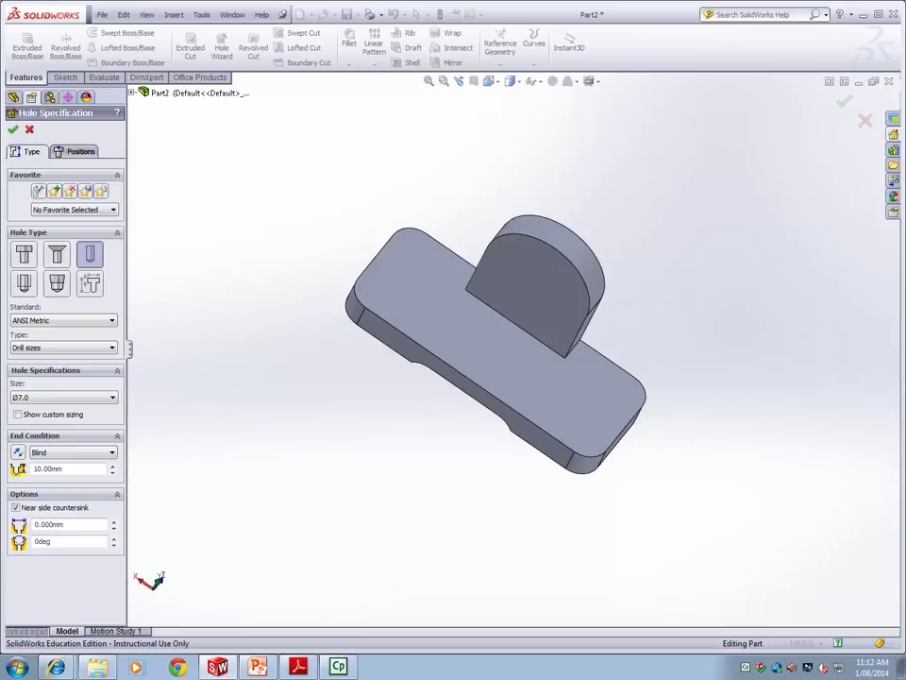
Place the first hole on the base's top face, centred on the rounded corner at one end of the front edge
{"action": "left_click", "coordinate": [74, 151]}
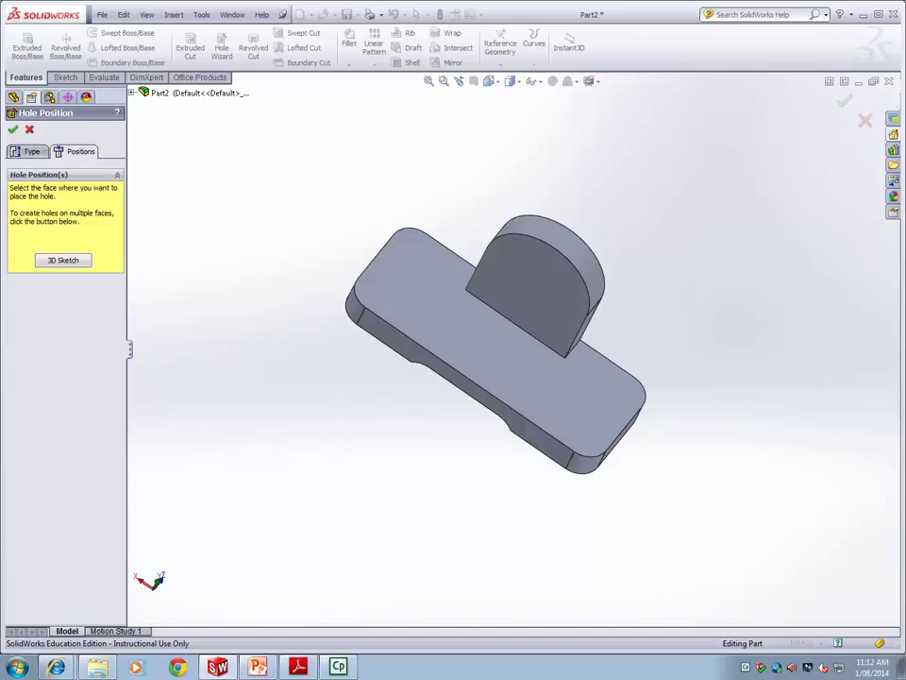
{"action": "left_click", "coordinate": [386, 267]}
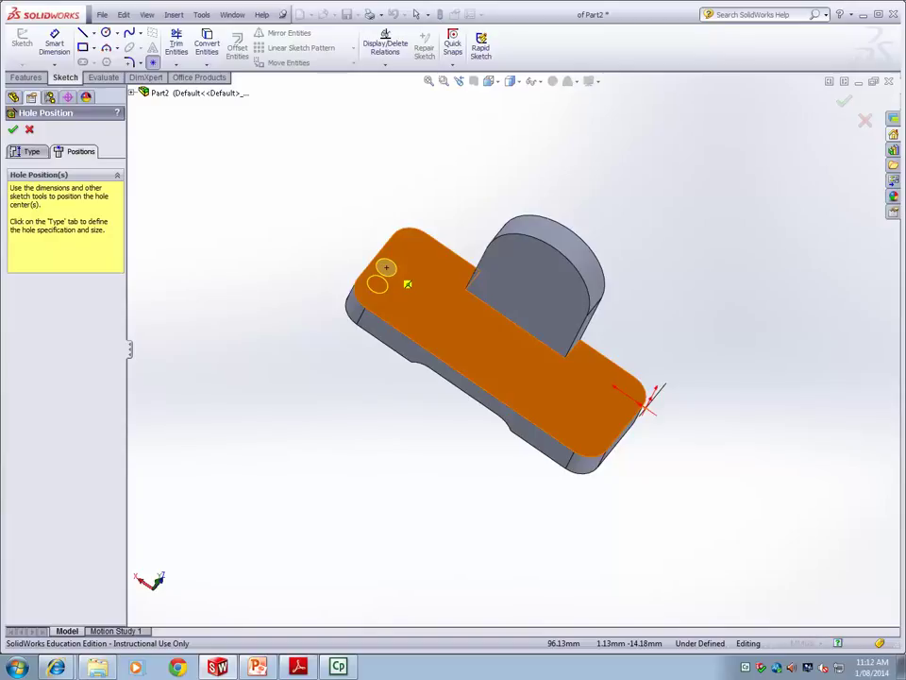
{"action": "scroll", "coordinate": [407, 284], "scroll_direction": "down", "scroll_amount": 5}
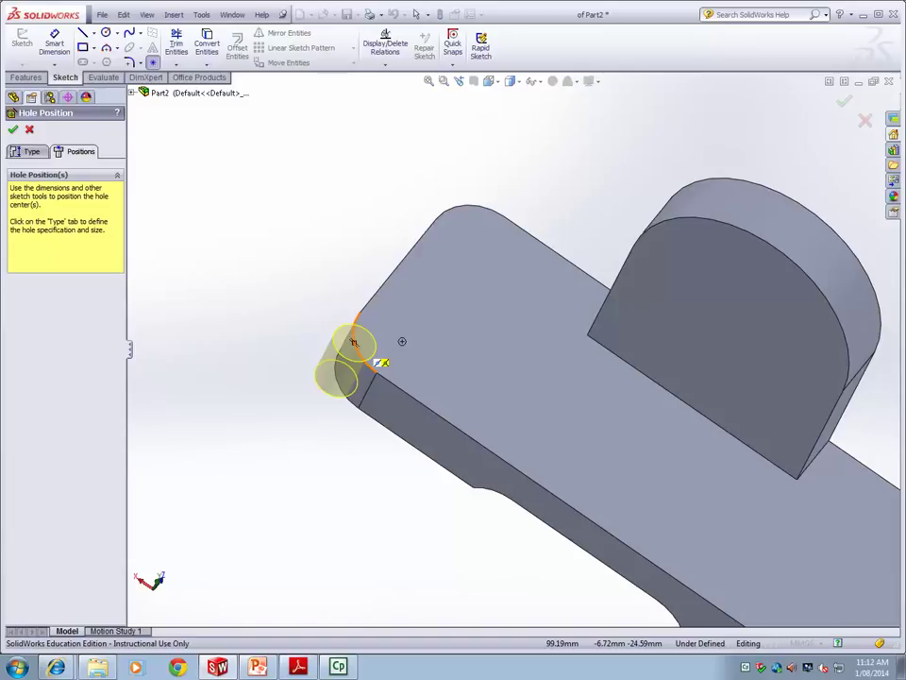
{"action": "left_click", "coordinate": [402, 340]}
{"action": "scroll", "coordinate": [309, 263], "scroll_direction": "up", "scroll_amount": 1}
{"action": "scroll", "coordinate": [772, 486], "scroll_direction": "down", "scroll_amount": 1}
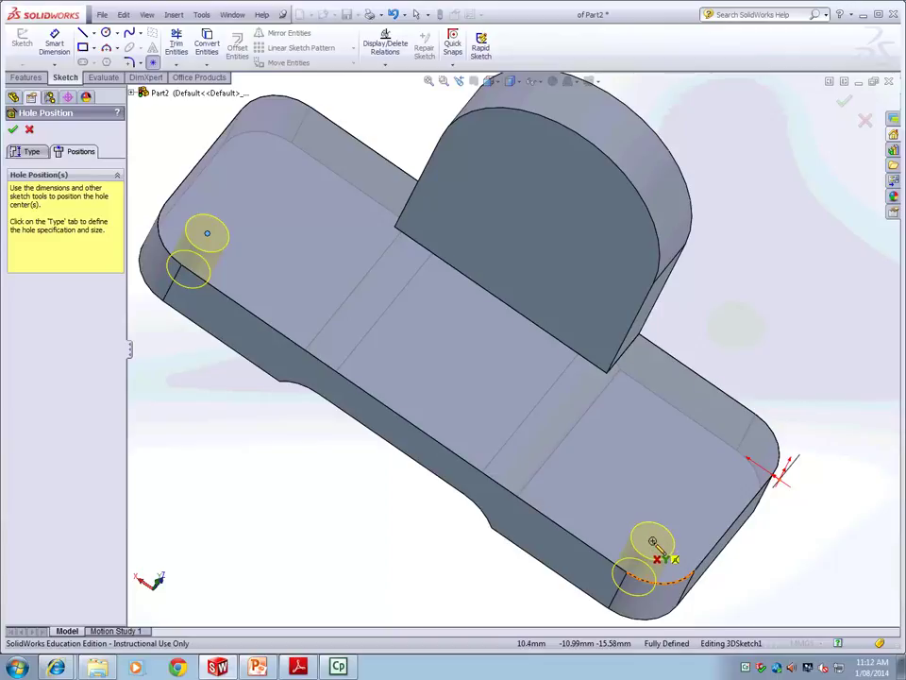
Place a second hole at the arc centre of the other front corner and create both Ø7.0 holes
{"action": "left_click", "coordinate": [653, 542]}
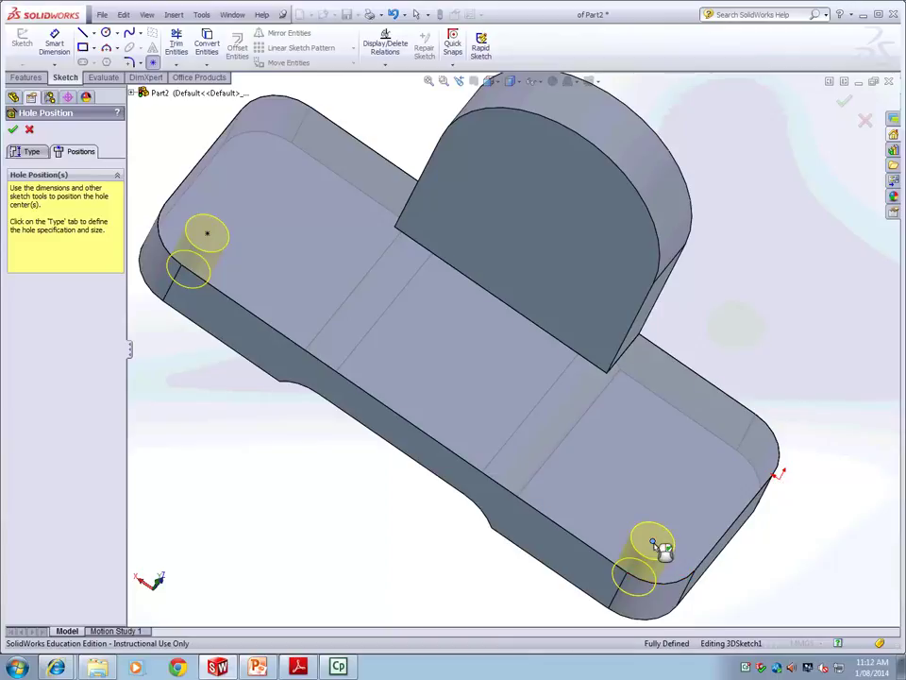
{"action": "key", "text": "Escape"}
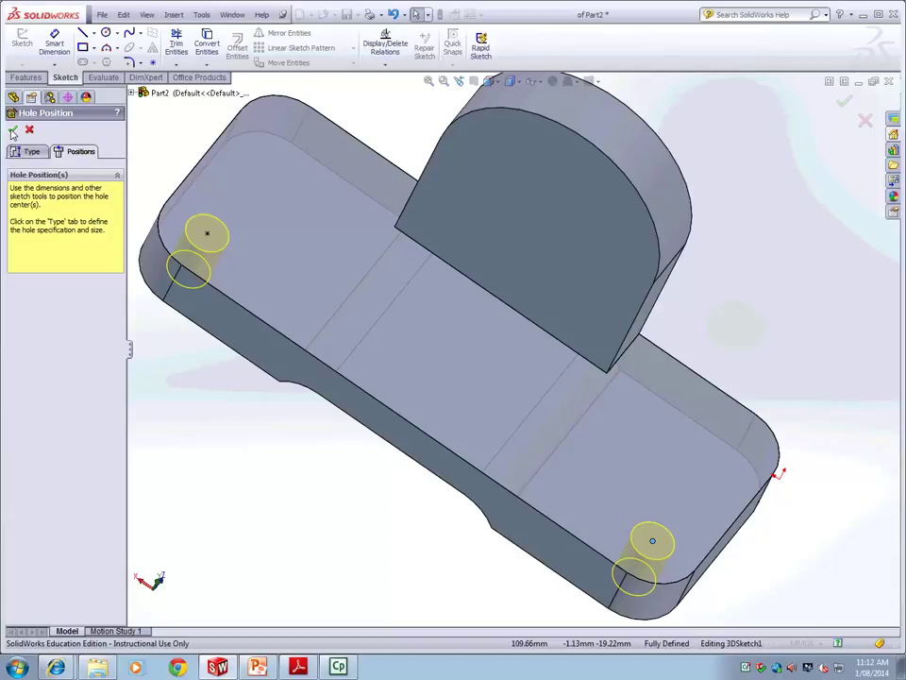
{"action": "left_click", "coordinate": [13, 132]}
{"action": "middle_click_drag", "start_coordinate": [316, 487], "coordinate": [303, 507]}
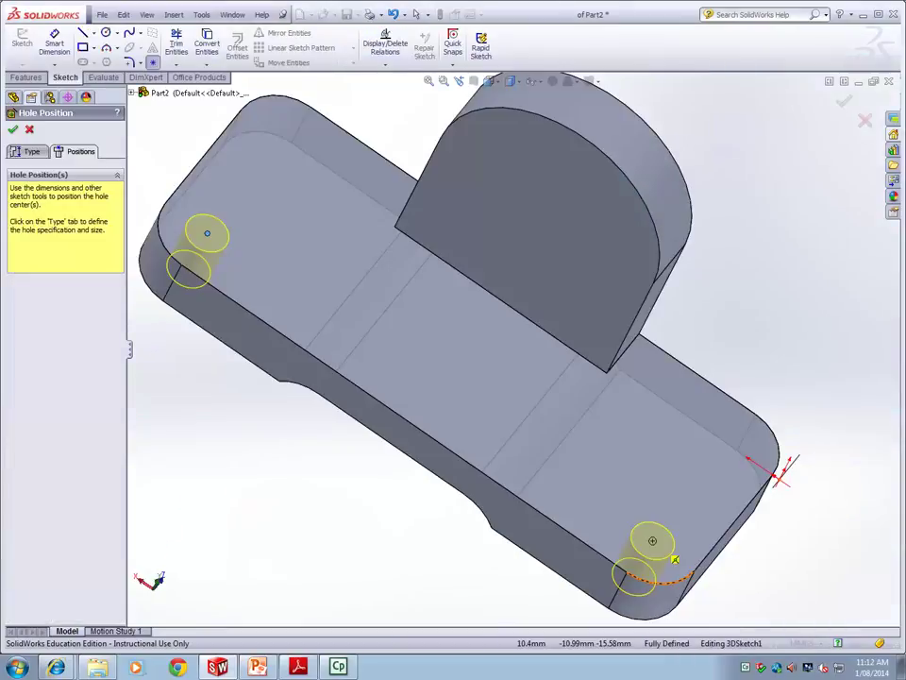
{"action": "left_click", "coordinate": [652, 540]}
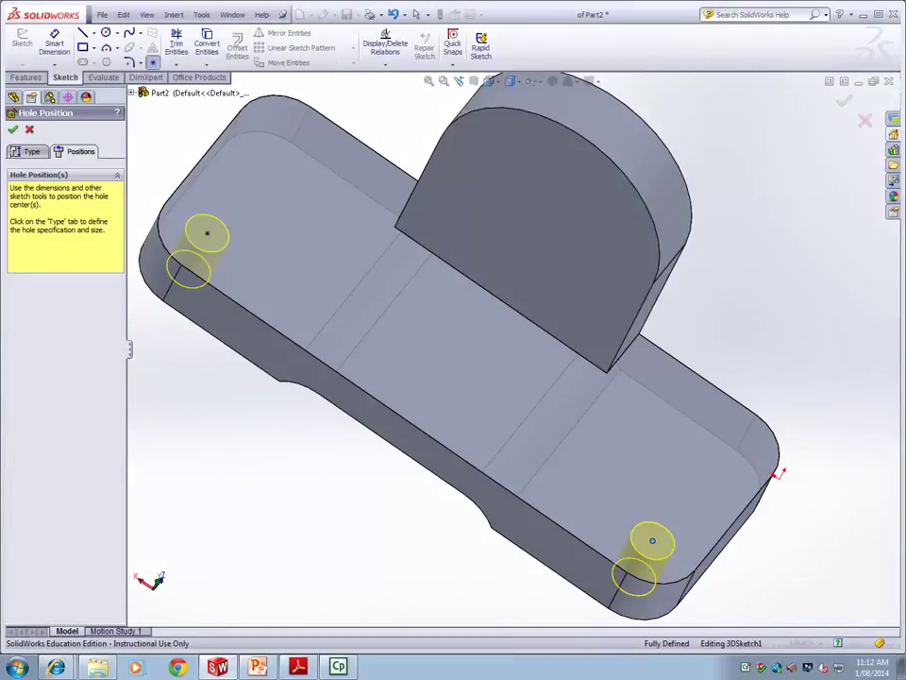
{"action": "key", "text": "Escape"}
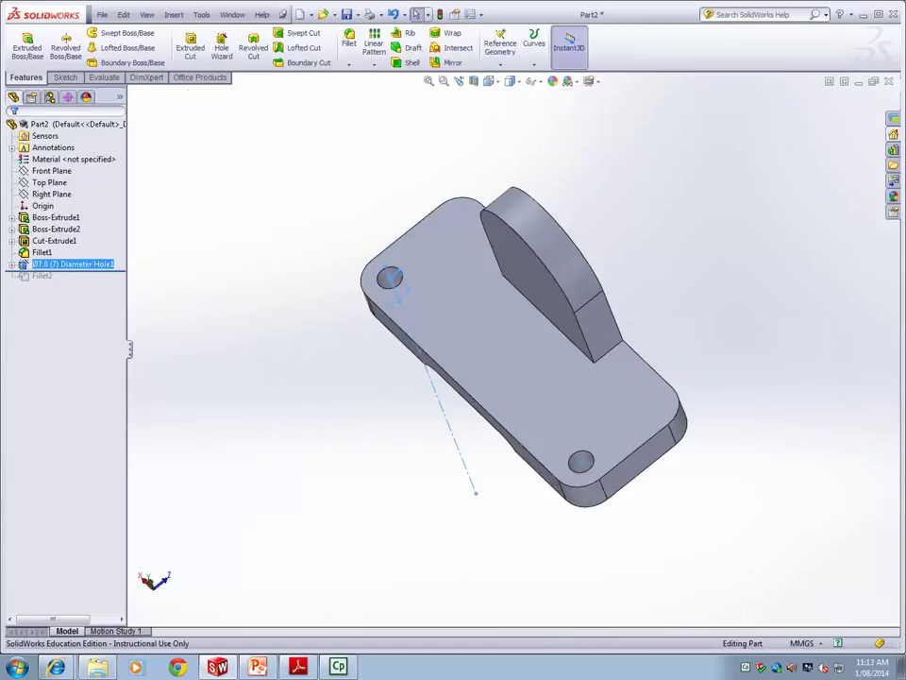
Roll the feature history forward past the 3 mm fillet and inspect the bracket from several sides
{"action": "left_click_drag", "start_coordinate": [87, 270], "coordinate": [85, 283]}
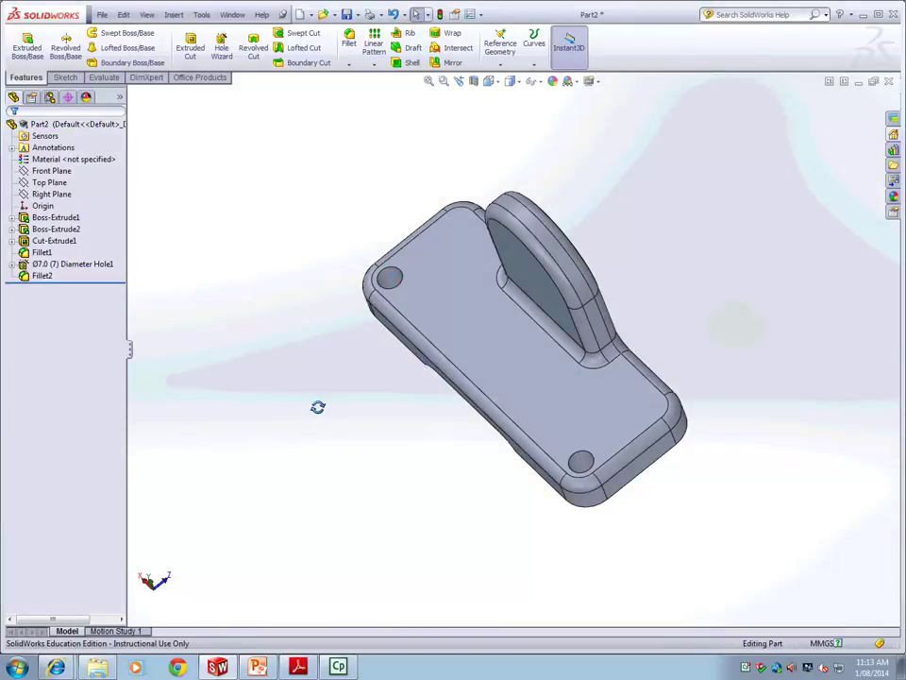
{"action": "middle_click_drag", "start_coordinate": [317, 407], "coordinate": [274, 405]}
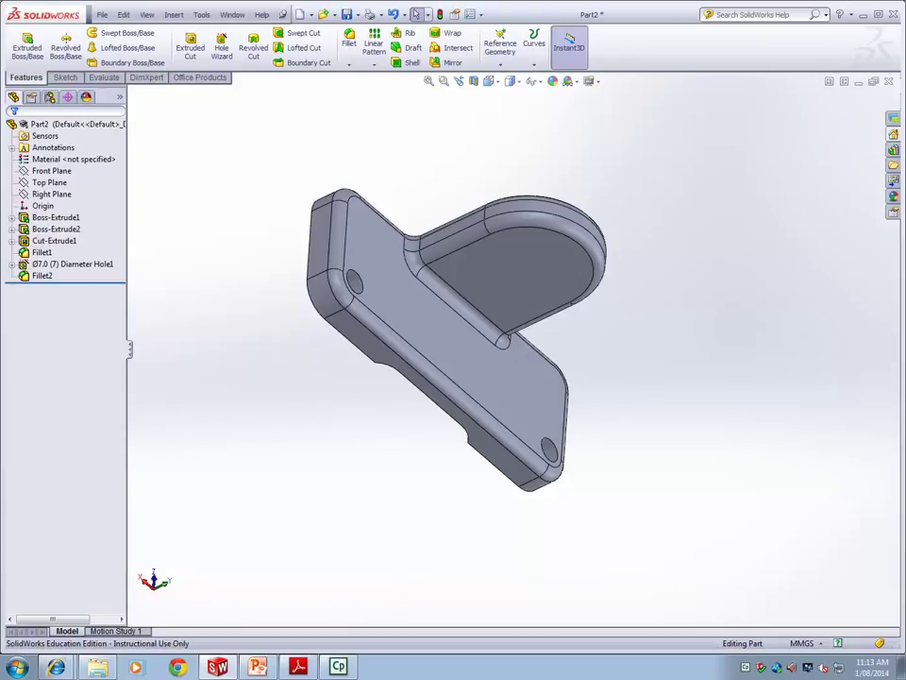
{"action": "mouse_move", "coordinate": [317, 435]}
{"action": "middle_mouse_down"}
{"action": "mouse_move", "coordinate": [418, 402]}
{"action": "mouse_move", "coordinate": [377, 370]}
{"action": "mouse_move", "coordinate": [407, 359]}
{"action": "middle_mouse_up"}
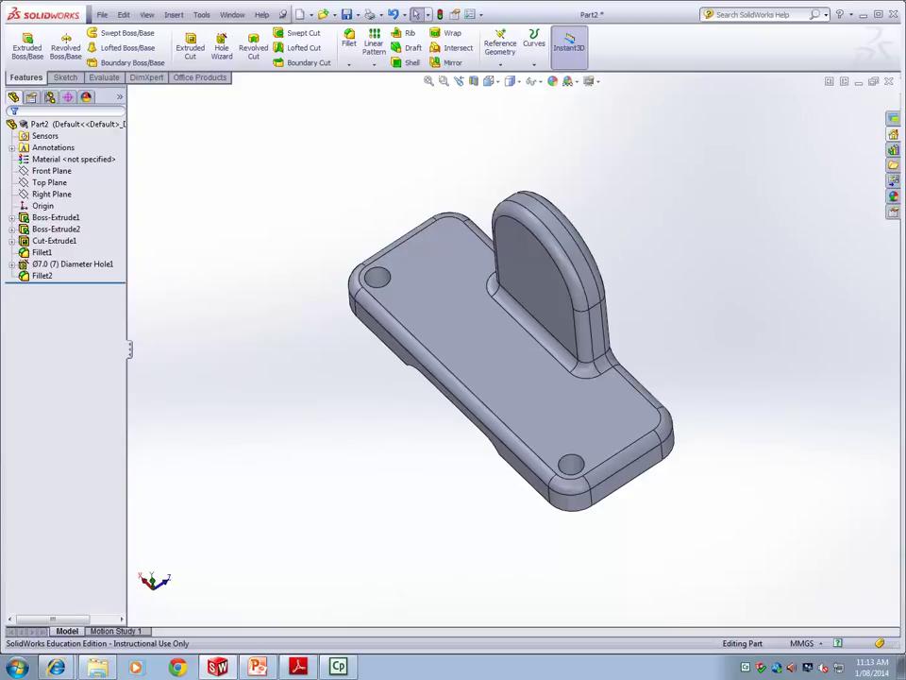
{"action": "middle_click_drag", "start_coordinate": [528, 396], "coordinate": [269, 479]}
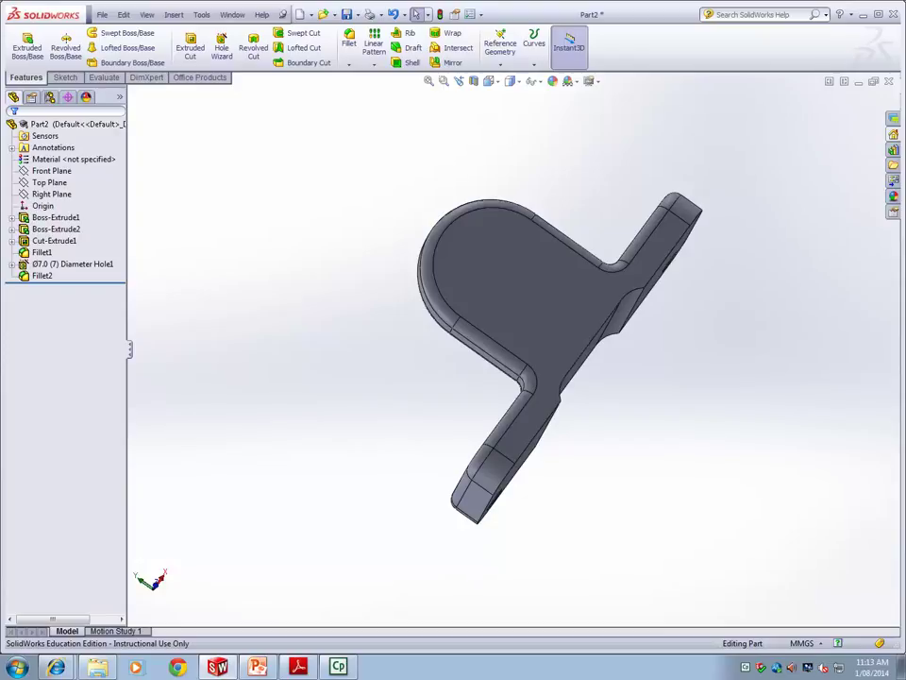
Roll the feature history back to just after the slot cut and start a Hole Wizard hole
{"action": "left_click_drag", "start_coordinate": [66, 282], "coordinate": [96, 246]}
{"action": "middle_click_drag", "start_coordinate": [203, 335], "coordinate": [222, 326]}
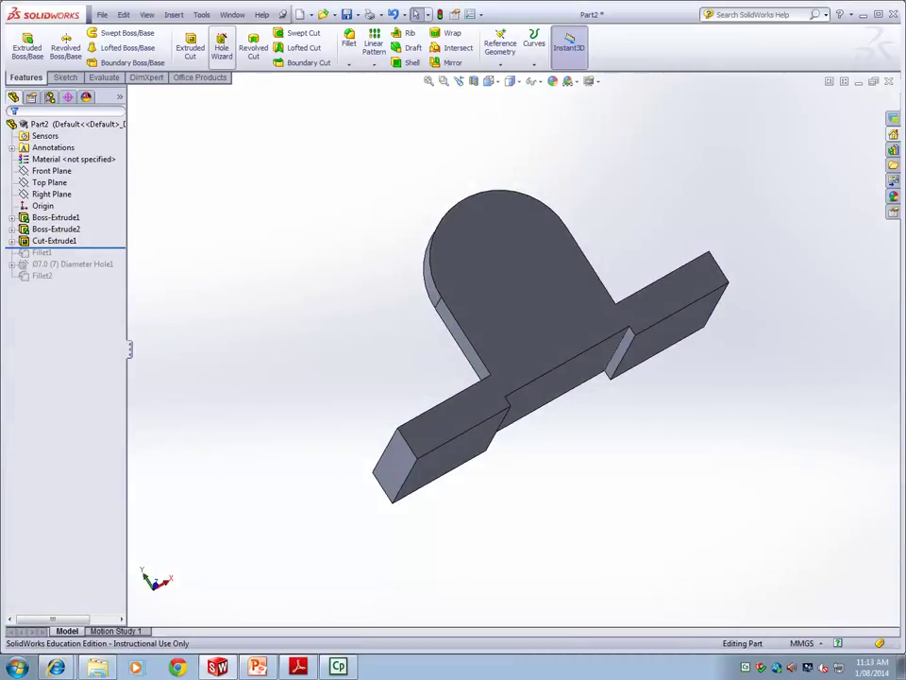
{"action": "left_click", "coordinate": [221, 45]}
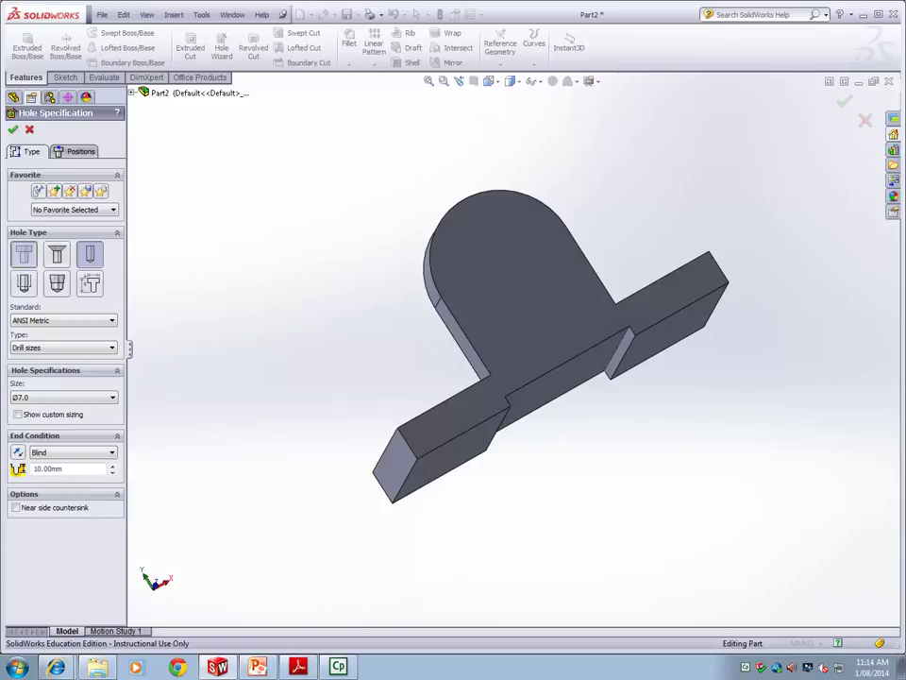
Set the hole type to a counterbore for an ANSI Metric Hex Bolt - ANSI B18.2.3.5M, size M8
{"action": "left_click", "coordinate": [23, 253]}
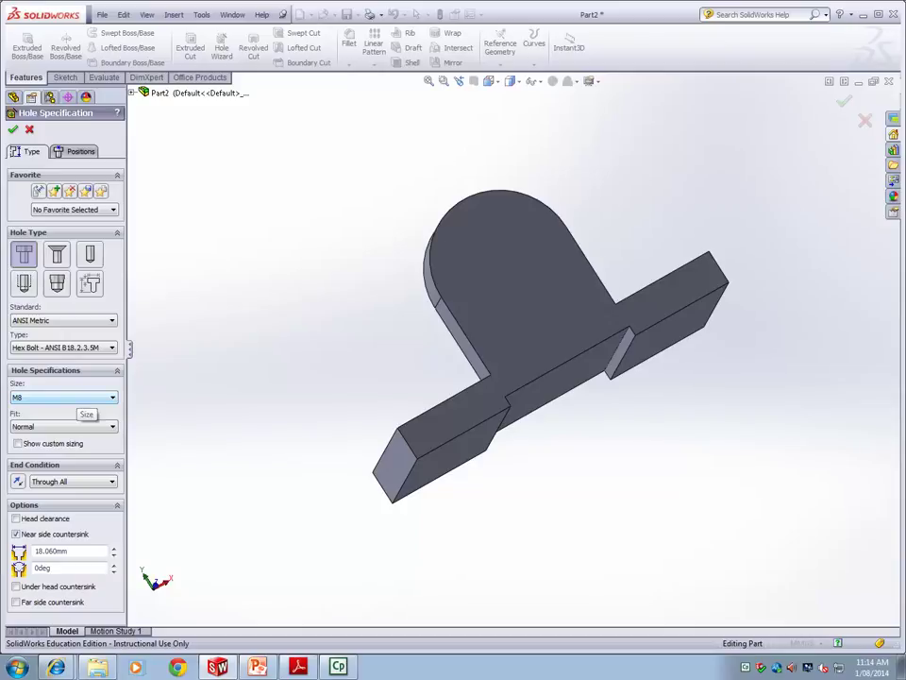
{"action": "left_click", "coordinate": [77, 348]}
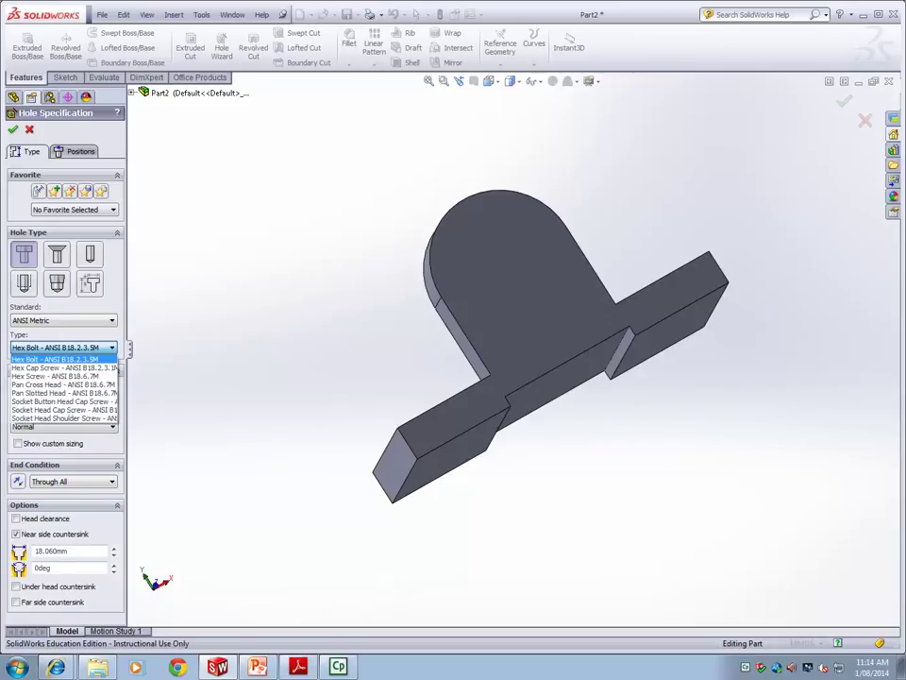
{"action": "left_click", "coordinate": [77, 347]}
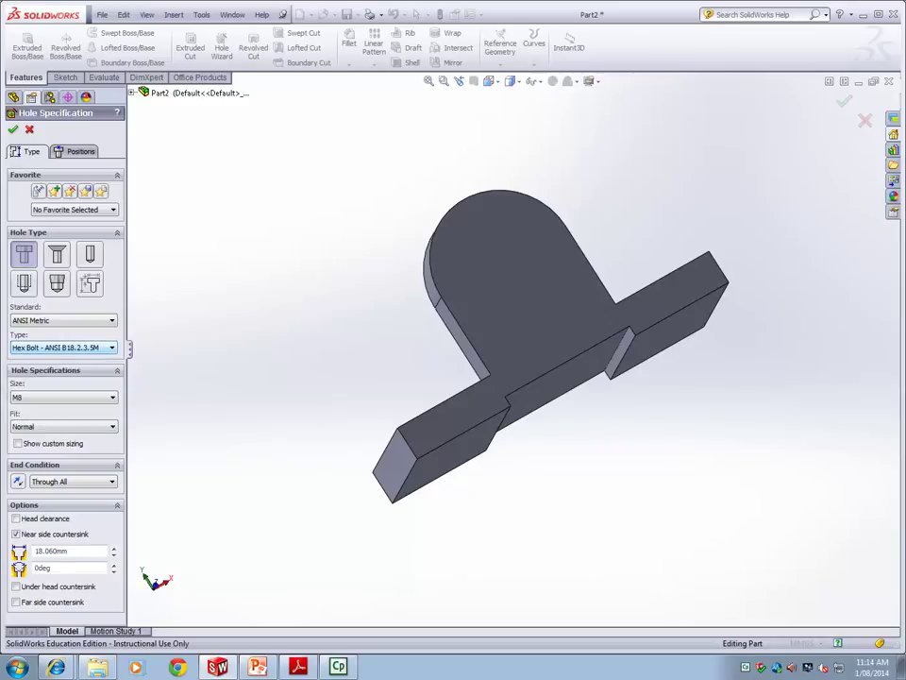
{"action": "left_click", "coordinate": [59, 398]}
{"action": "left_click", "coordinate": [58, 397]}
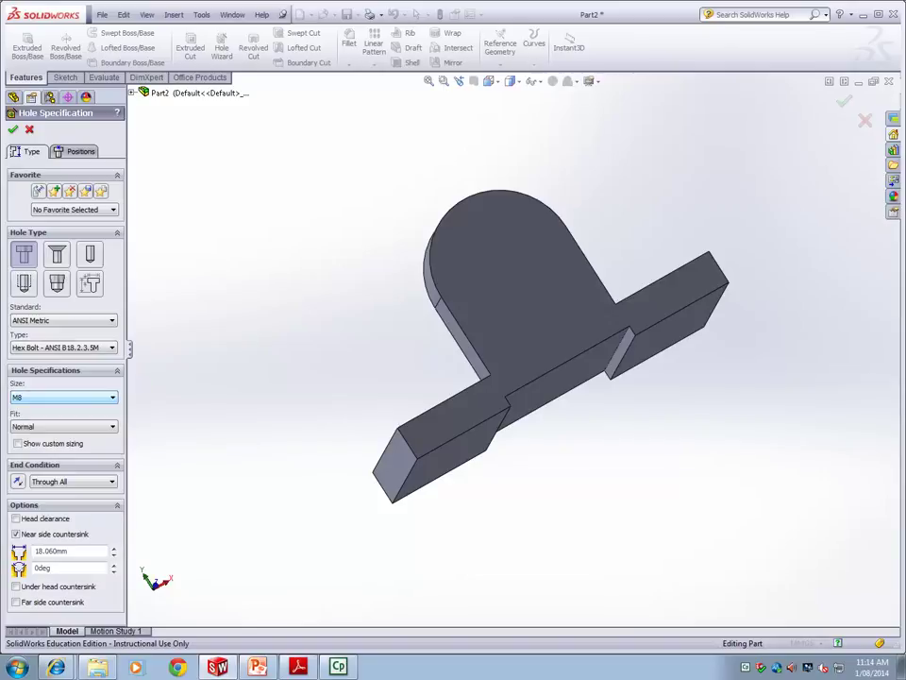
Place the M8 counterbored hole at the arc centre on the upright's rear face and create it
{"action": "left_click", "coordinate": [81, 151]}
{"action": "left_click", "coordinate": [500, 274]}
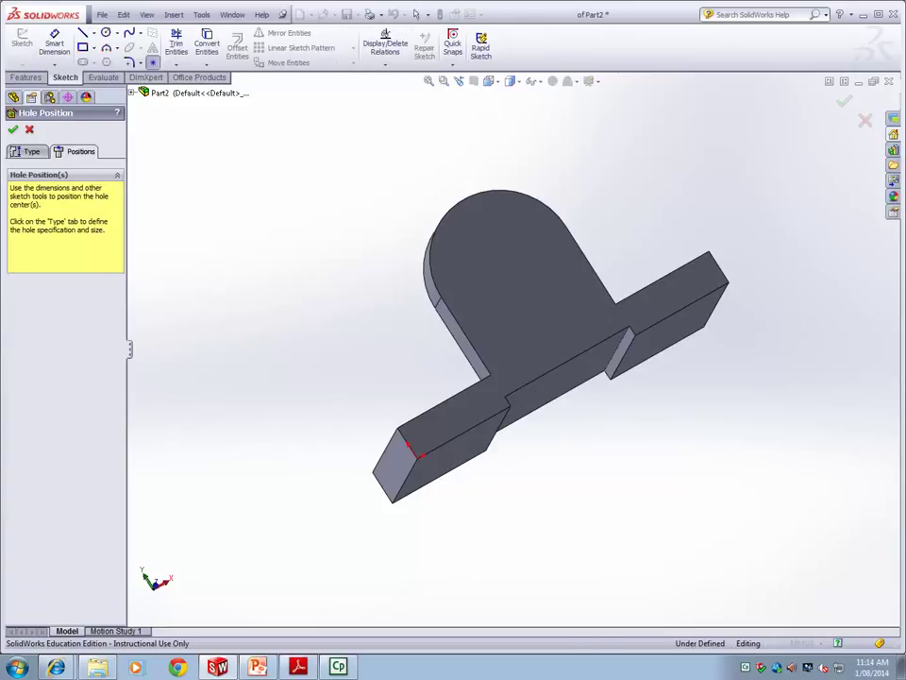
{"action": "left_click", "coordinate": [469, 205]}
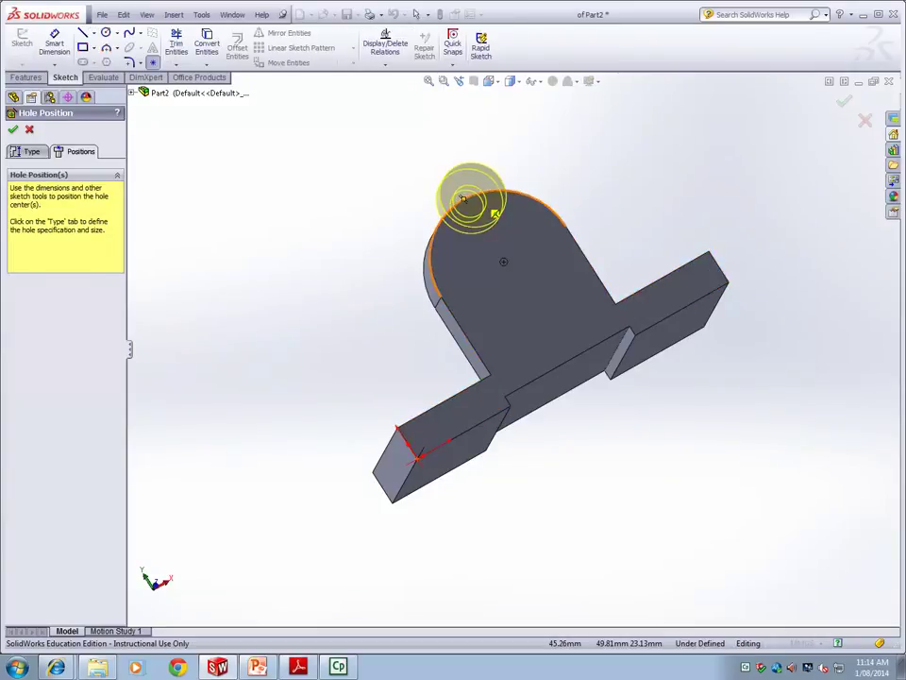
{"action": "left_click", "coordinate": [503, 263]}
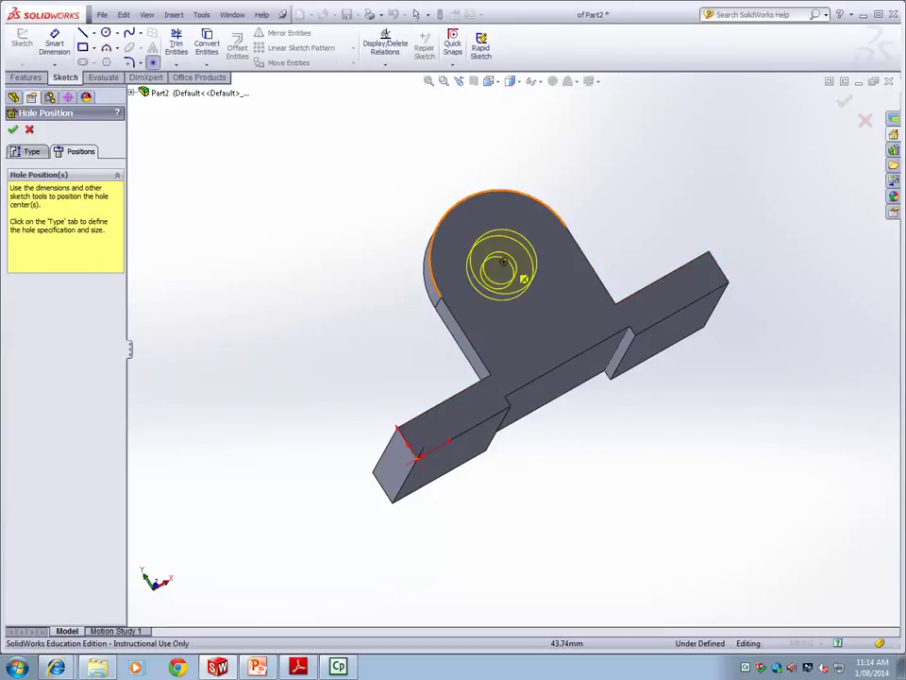
{"action": "left_click", "coordinate": [503, 263]}
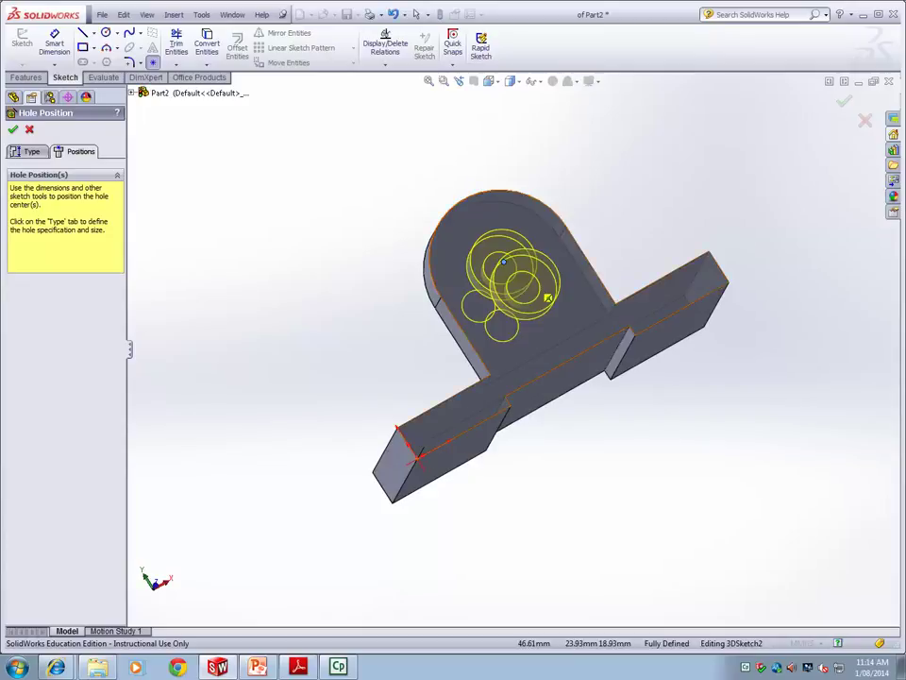
{"action": "key", "text": "Escape"}
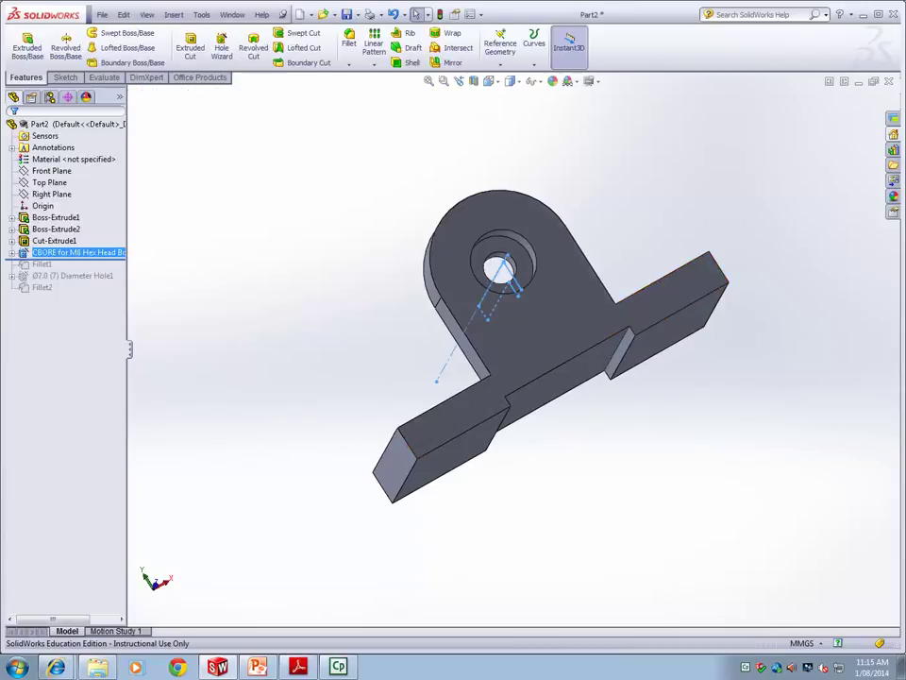
Roll the feature history forward past the final fillet to restore all the bracket's features
{"action": "middle_click_drag", "start_coordinate": [184, 247], "coordinate": [248, 246]}
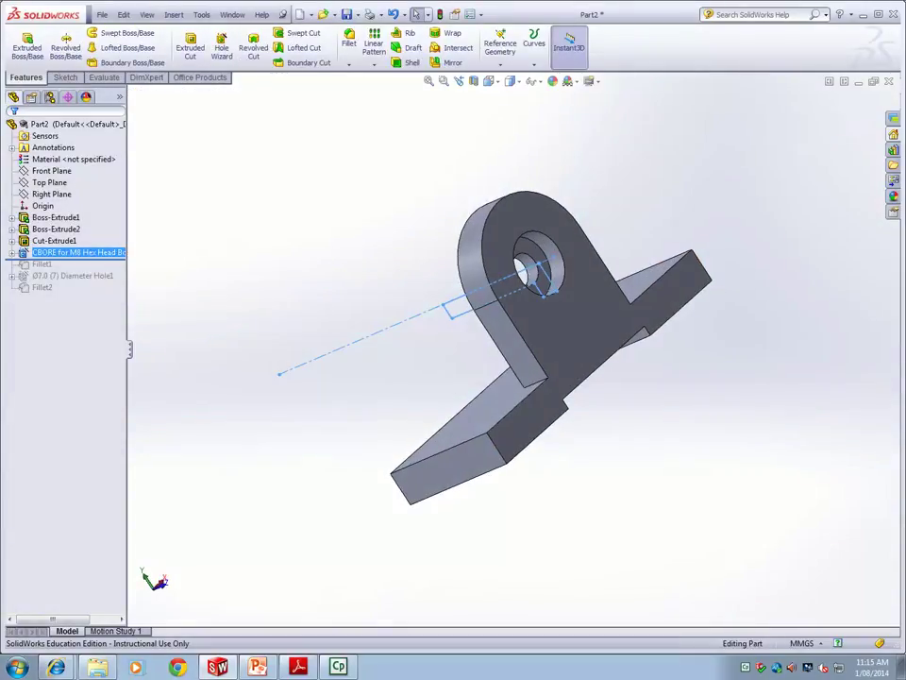
{"action": "left_click_drag", "start_coordinate": [87, 259], "coordinate": [87, 291]}
{"action": "middle_click_drag", "start_coordinate": [434, 247], "coordinate": [421, 297]}
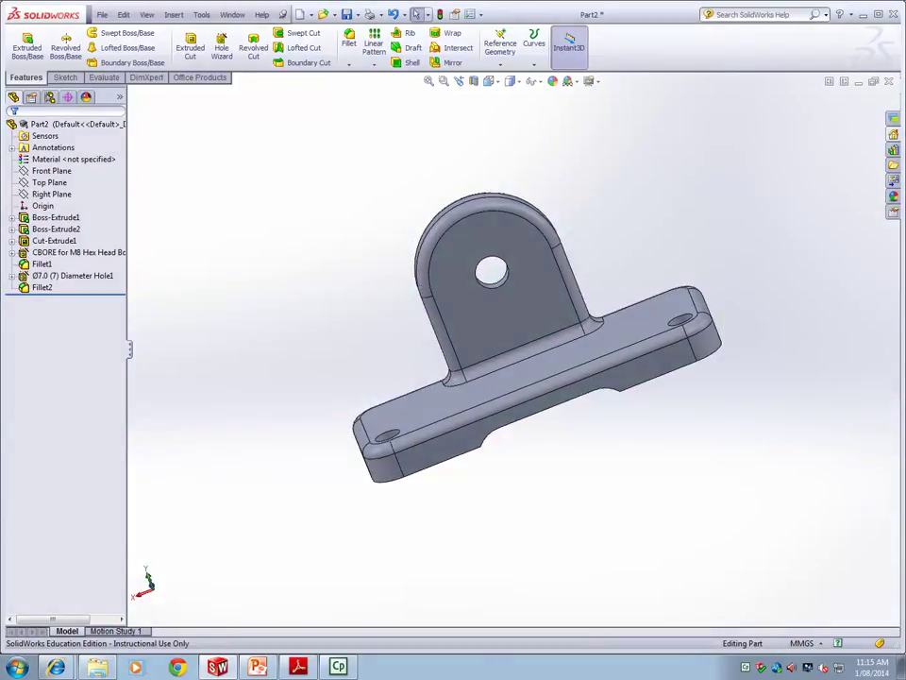
Examine the bracket's rounded edges, corner holes, upright hole and underside slot from several angles
{"action": "scroll", "coordinate": [611, 293], "scroll_direction": "down", "scroll_amount": 3}
{"action": "scroll", "coordinate": [511, 353], "scroll_direction": "up", "scroll_amount": 3}
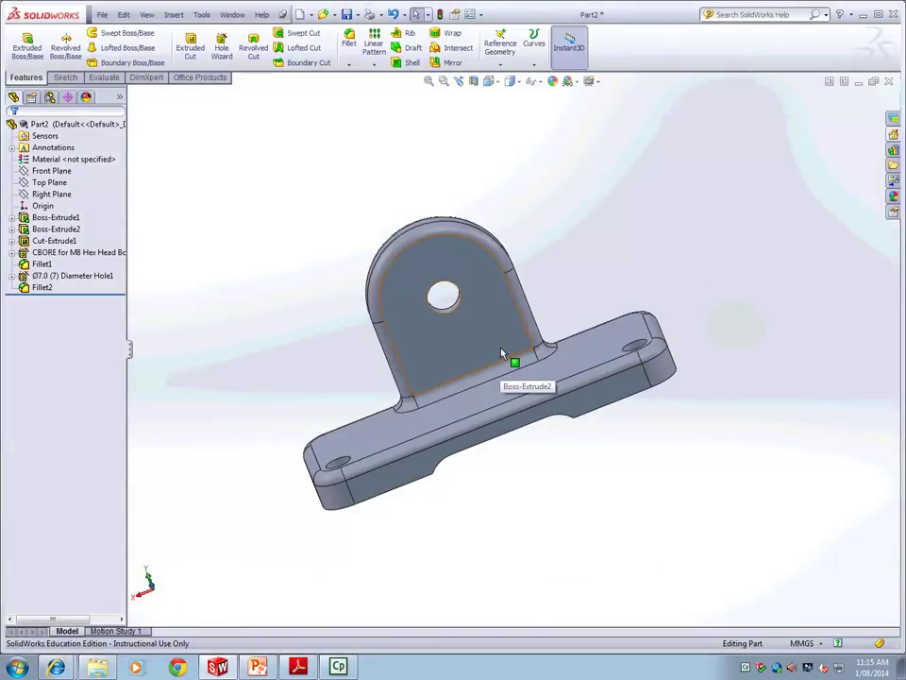
{"action": "scroll", "coordinate": [498, 459], "scroll_direction": "up", "scroll_amount": 2}
{"action": "middle_click_drag", "start_coordinate": [497, 459], "coordinate": [525, 437]}
{"action": "scroll", "coordinate": [525, 437], "scroll_direction": "down", "scroll_amount": 2}
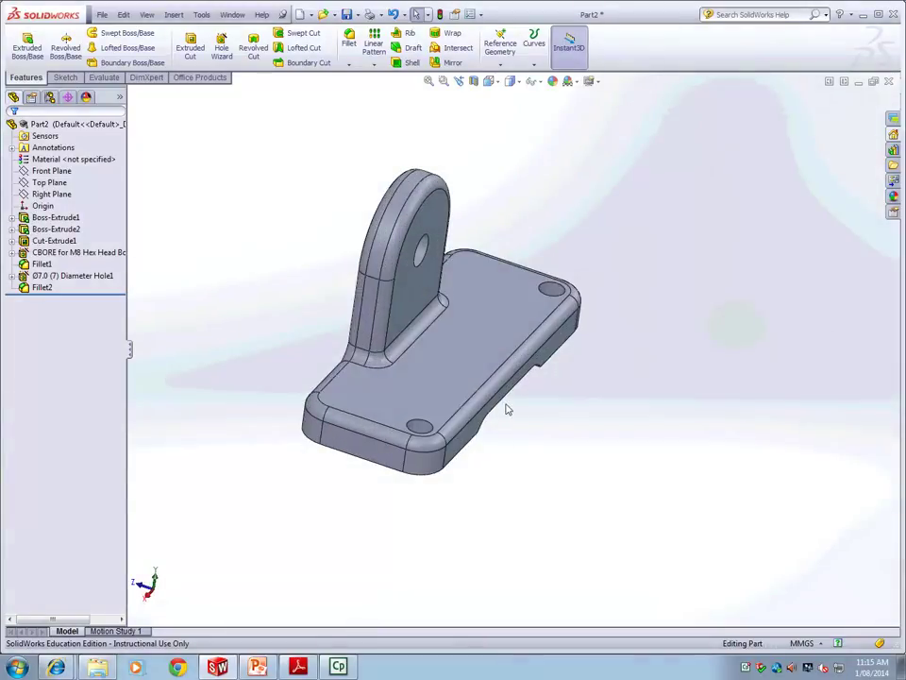
{"action": "middle_click_drag", "start_coordinate": [520, 443], "coordinate": [536, 524]}
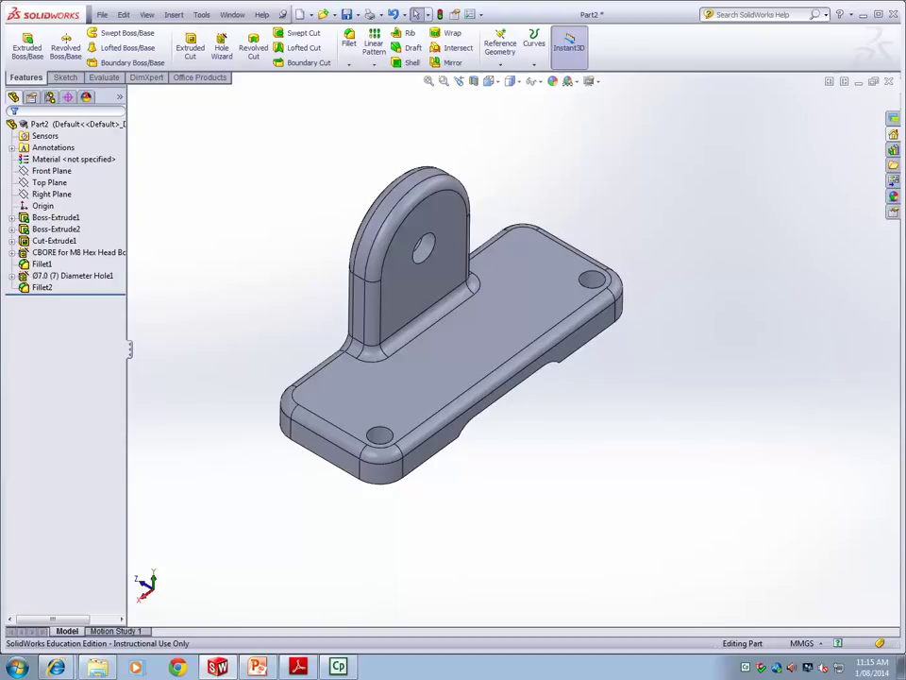
{"action": "scroll", "coordinate": [510, 438], "scroll_direction": "up", "scroll_amount": 3}
{"action": "middle_click_drag", "start_coordinate": [511, 438], "coordinate": [430, 407]}
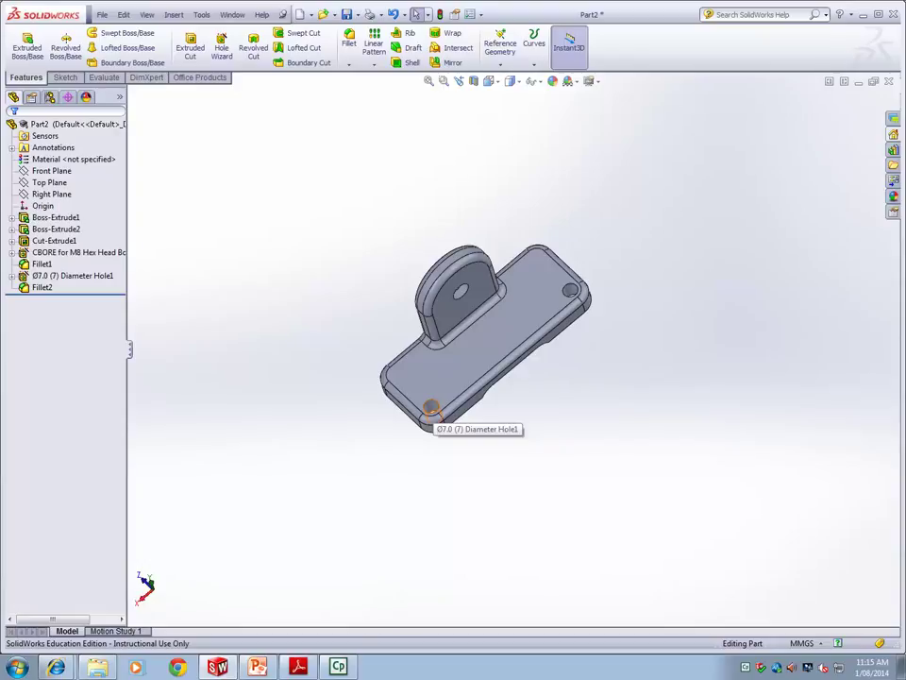
{"action": "scroll", "coordinate": [430, 408], "scroll_direction": "down", "scroll_amount": 4}
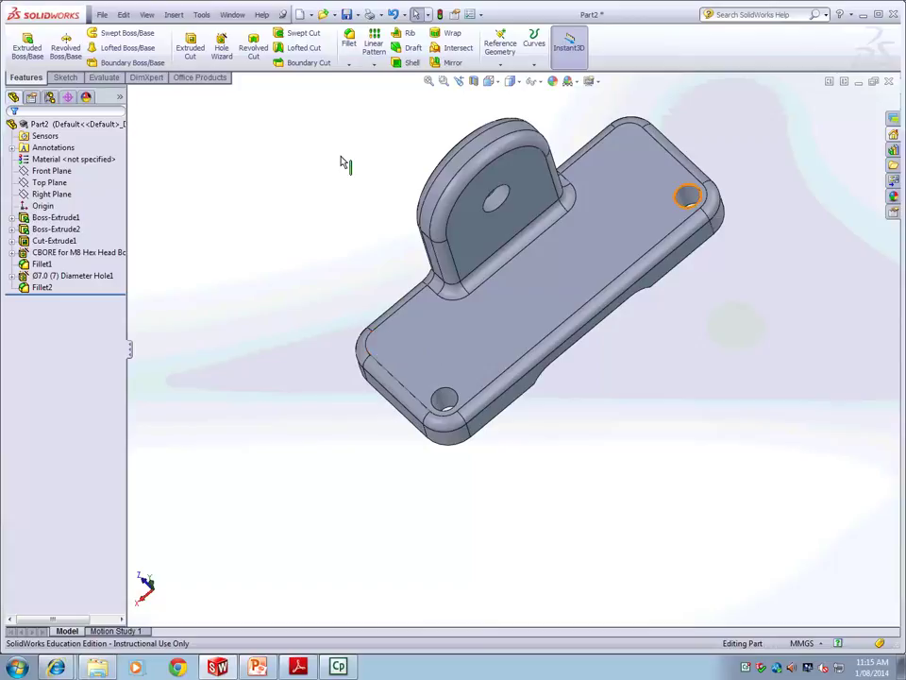
Expand the counterbored hole feature and examine the dimensions in its profile sketch
{"action": "left_click", "coordinate": [12, 252]}
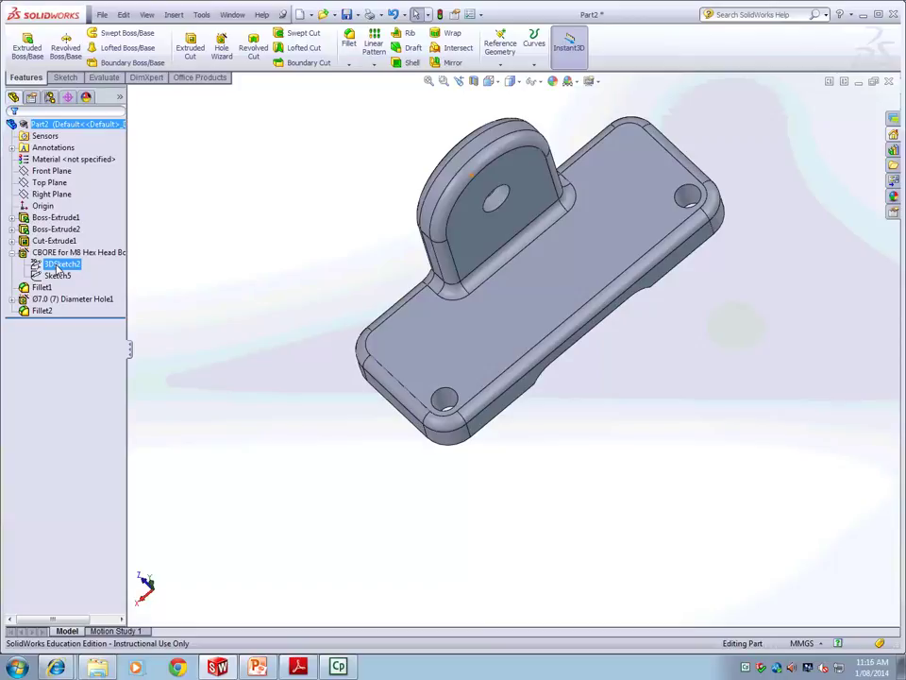
{"action": "left_click", "coordinate": [57, 274]}
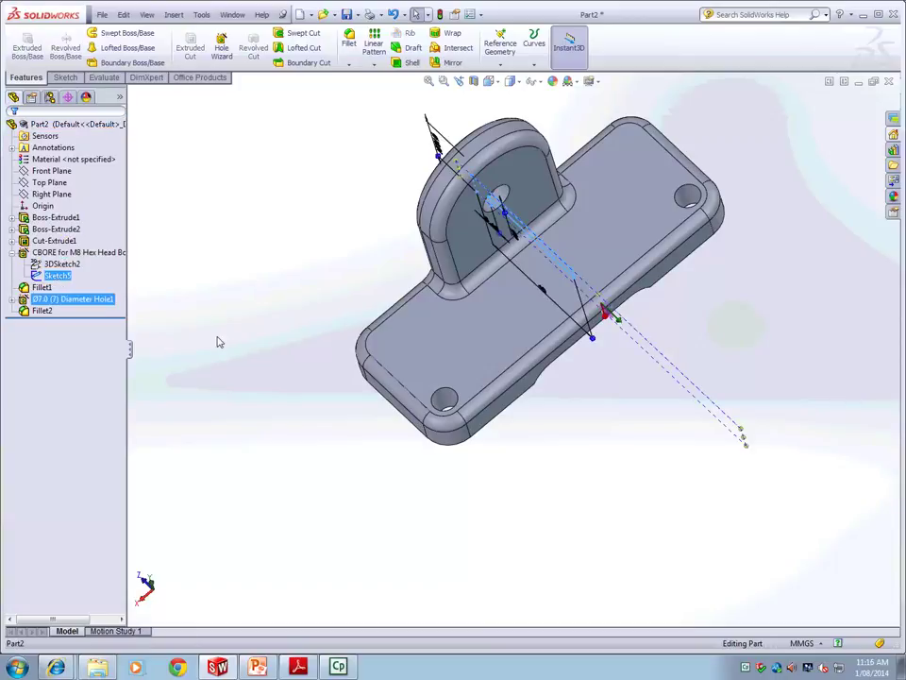
{"action": "middle_click_drag", "start_coordinate": [223, 350], "coordinate": [257, 218]}
Expand the Ø7.0 hole feature and examine the dimensions in its profile sketch
{"action": "left_click", "coordinate": [12, 298]}
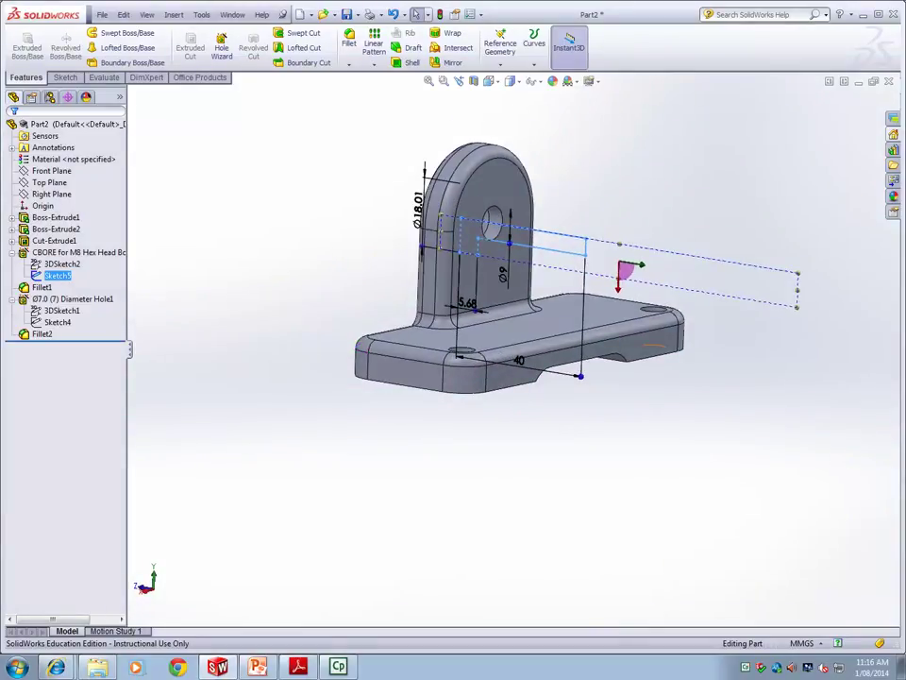
{"action": "left_click", "coordinate": [58, 322]}
{"action": "mouse_move", "coordinate": [212, 364]}
{"action": "middle_mouse_down"}
{"action": "mouse_move", "coordinate": [235, 388]}
{"action": "mouse_move", "coordinate": [246, 442]}
{"action": "mouse_move", "coordinate": [228, 448]}
{"action": "mouse_move", "coordinate": [214, 417]}
{"action": "mouse_move", "coordinate": [185, 401]}
{"action": "middle_mouse_up"}
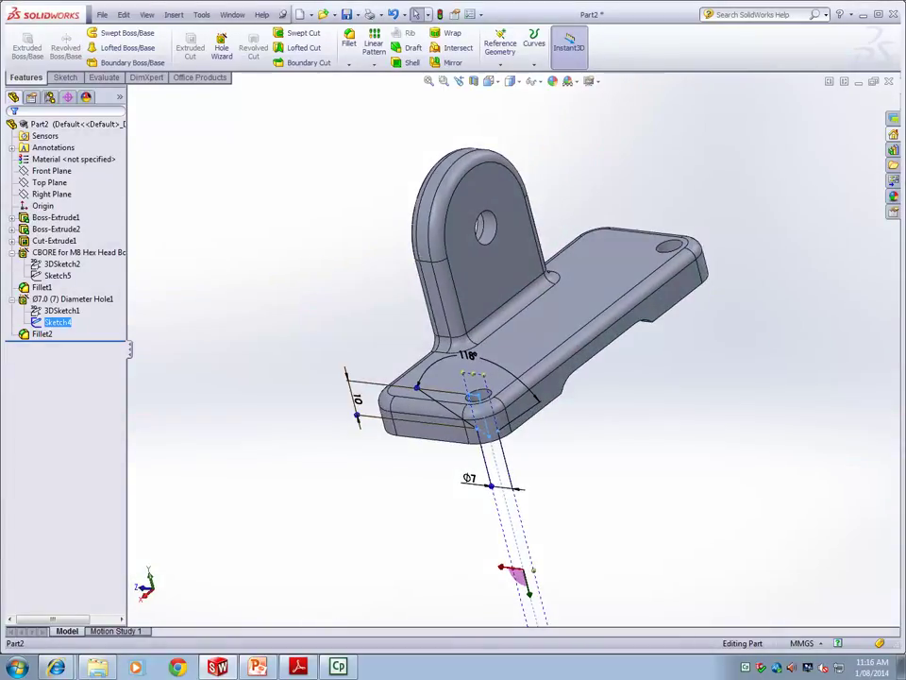
{"action": "scroll", "coordinate": [261, 298], "scroll_direction": "down", "scroll_amount": 2}
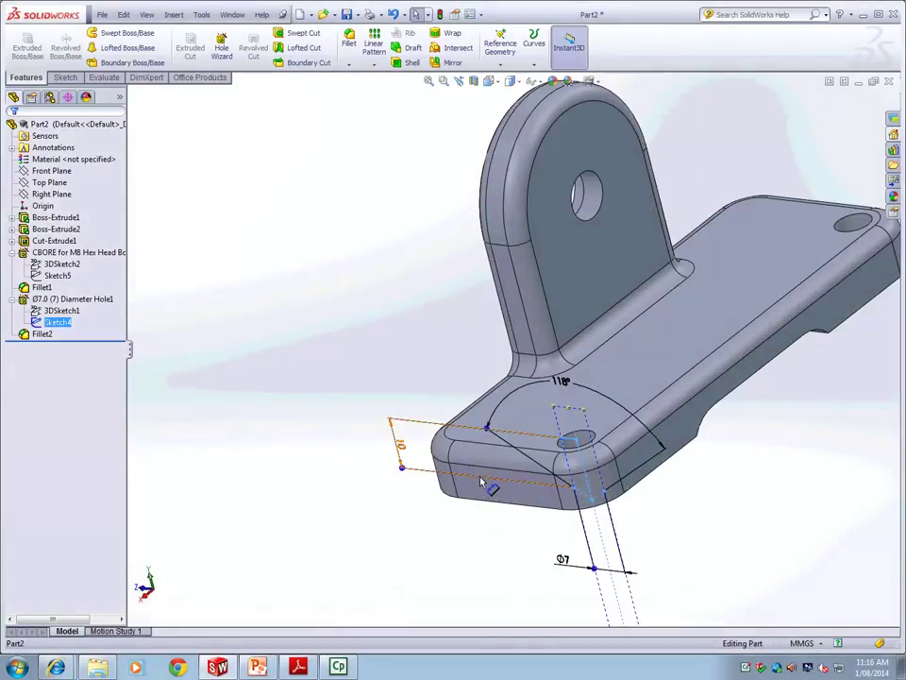
{"action": "middle_click", "coordinate": [479, 506]}
{"action": "middle_click_drag", "start_coordinate": [478, 506], "coordinate": [476, 547]}
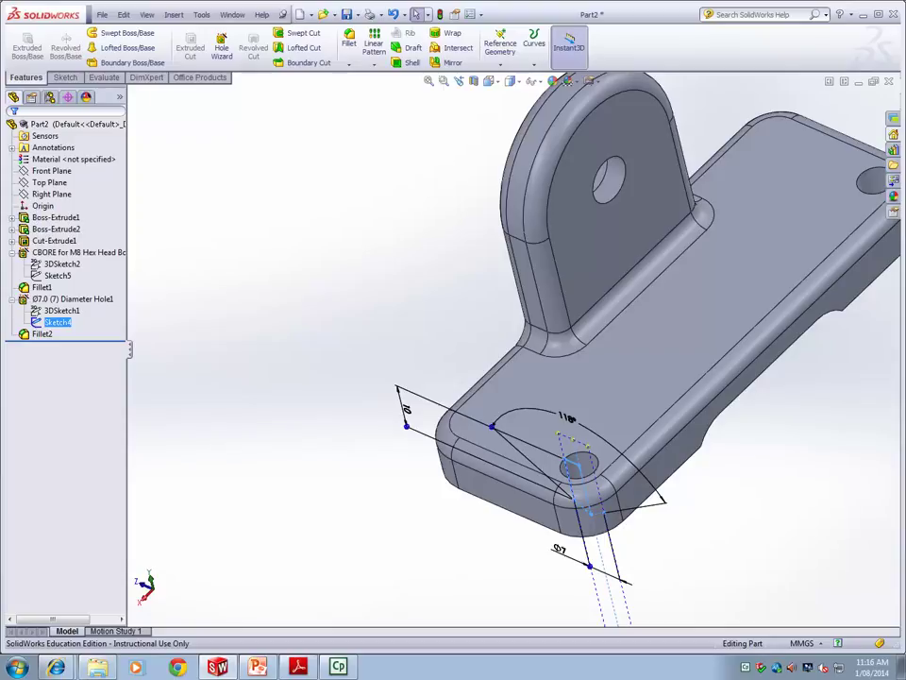
Edit the Ø7.0 holes' position sketch, 3DSketch1, and delete the coincident relation of the hole point at the near front corner
{"action": "right_click", "coordinate": [60, 310]}
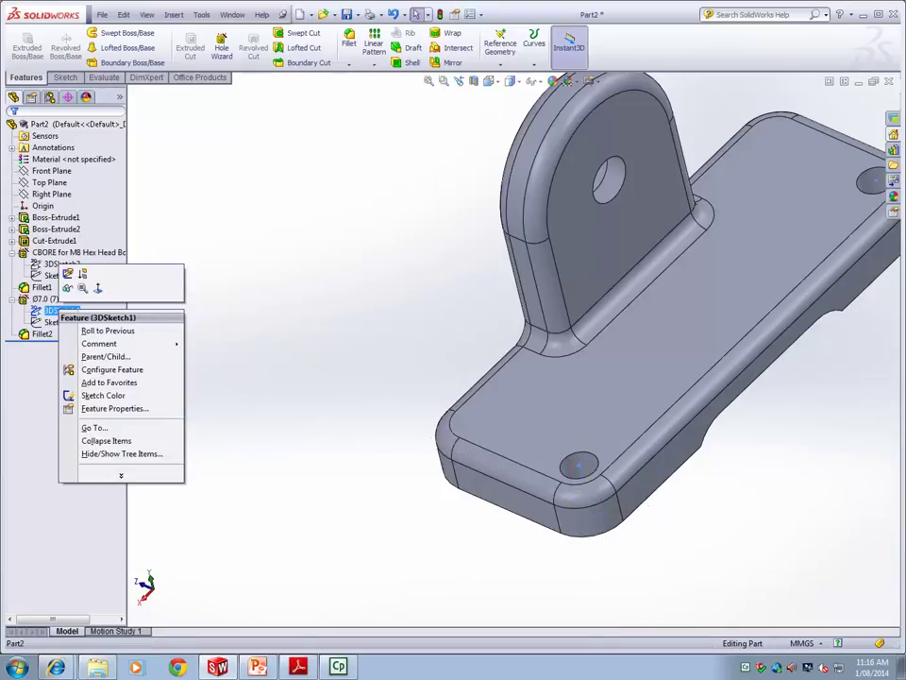
{"action": "left_click", "coordinate": [67, 273]}
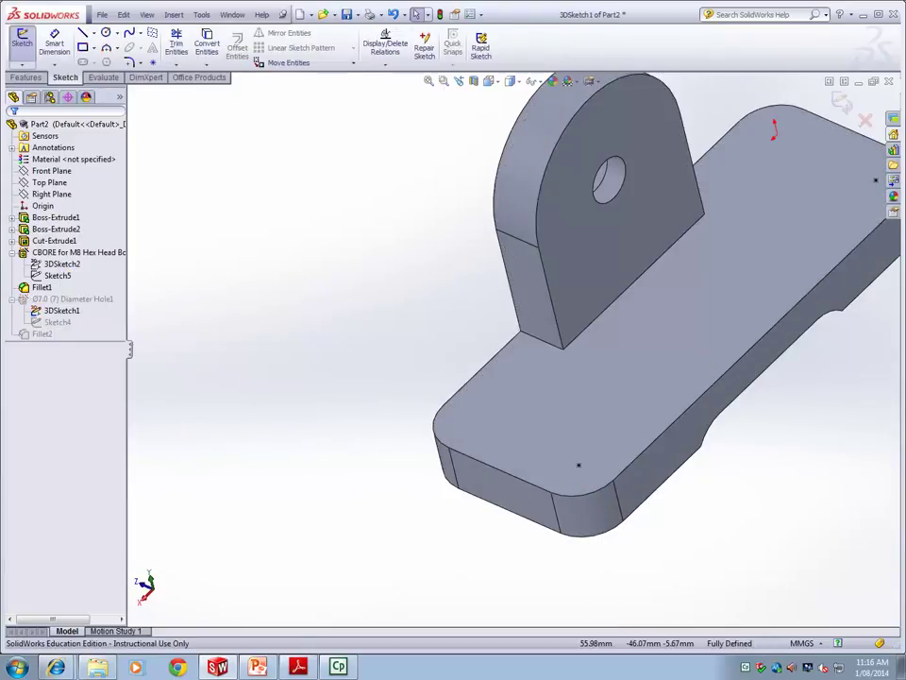
{"action": "scroll", "coordinate": [625, 411], "scroll_direction": "up", "scroll_amount": 3}
{"action": "scroll", "coordinate": [627, 410], "scroll_direction": "down", "scroll_amount": 5}
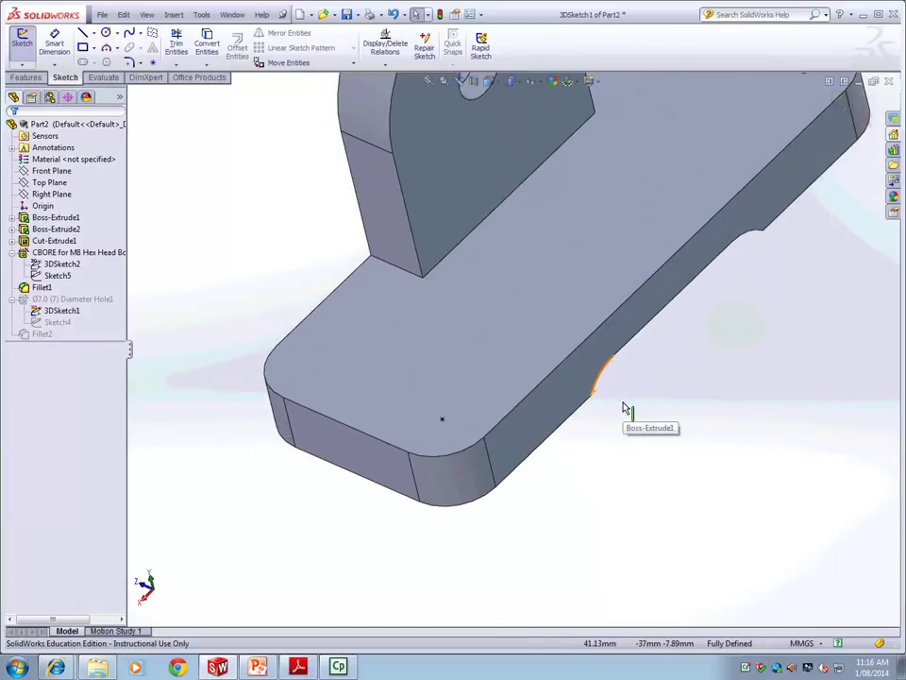
{"action": "left_click", "coordinate": [442, 419]}
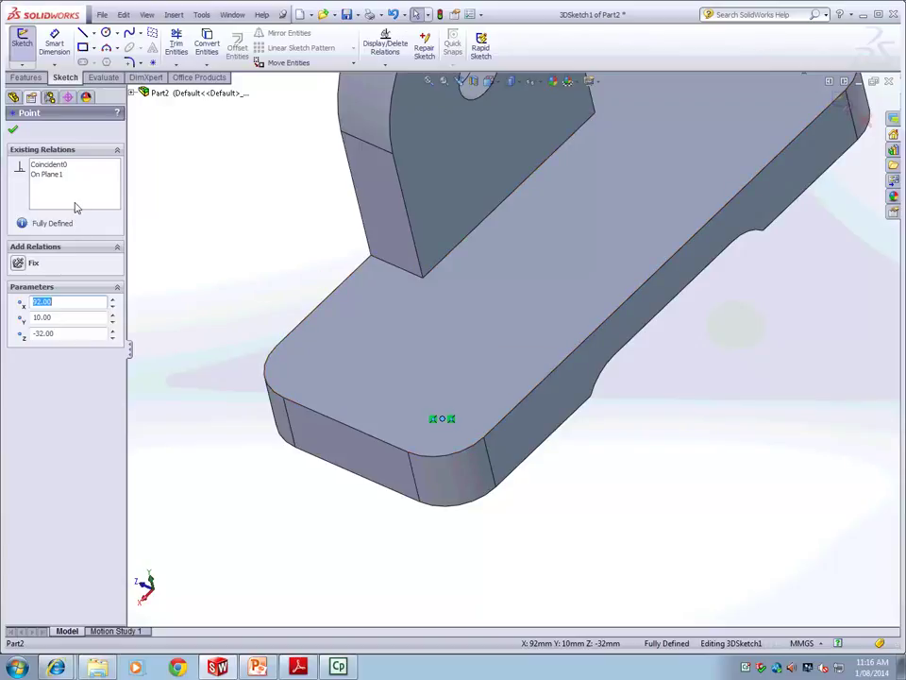
{"action": "left_click", "coordinate": [52, 166]}
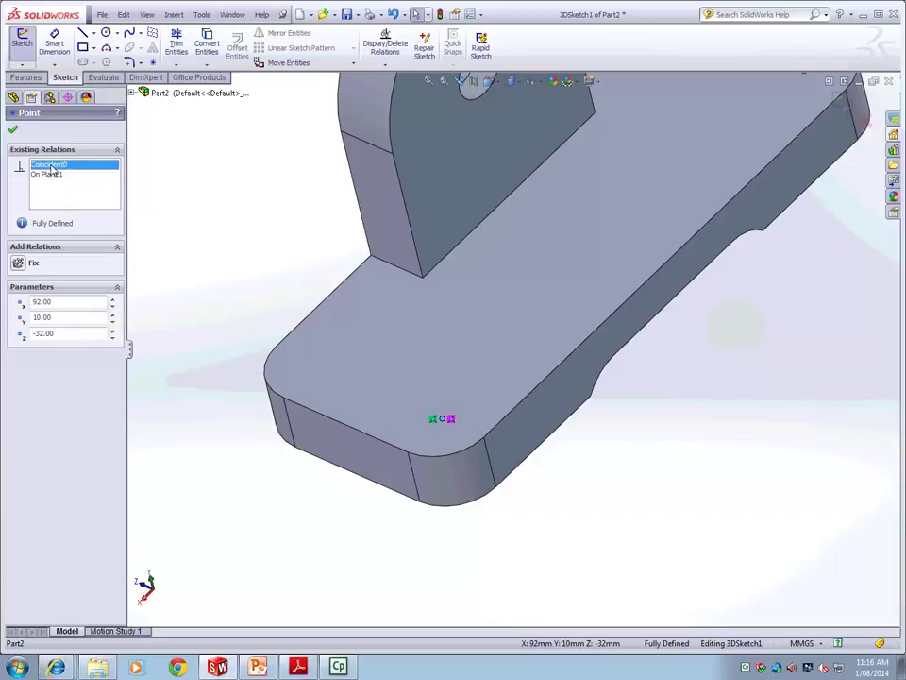
{"action": "key", "text": "Delete"}
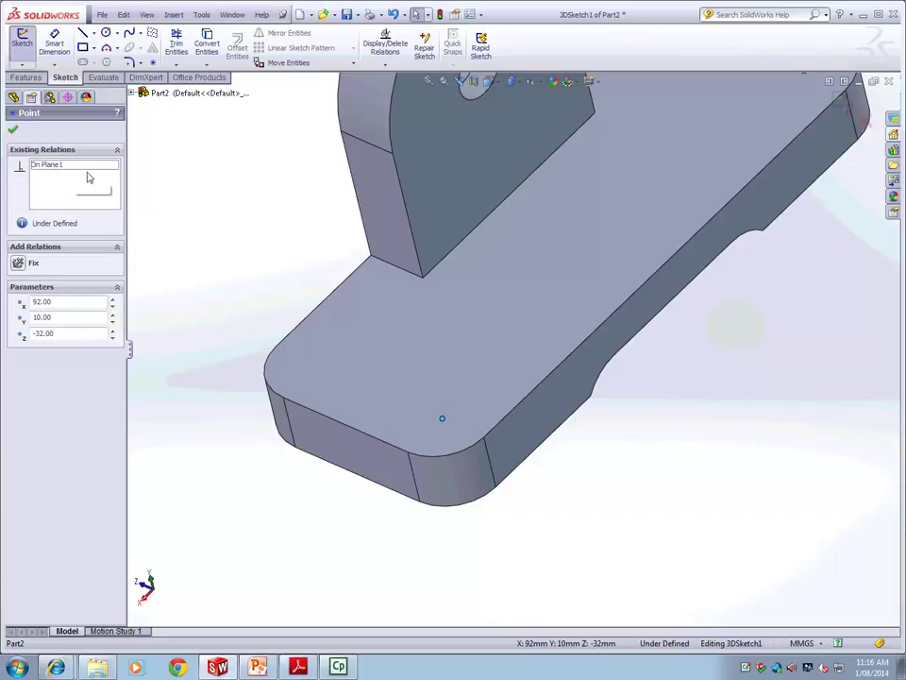
{"action": "left_click", "coordinate": [11, 131]}
Delete the coincident relation of the hole point at the far front corner
{"action": "scroll", "coordinate": [526, 384], "scroll_direction": "up", "scroll_amount": 5}
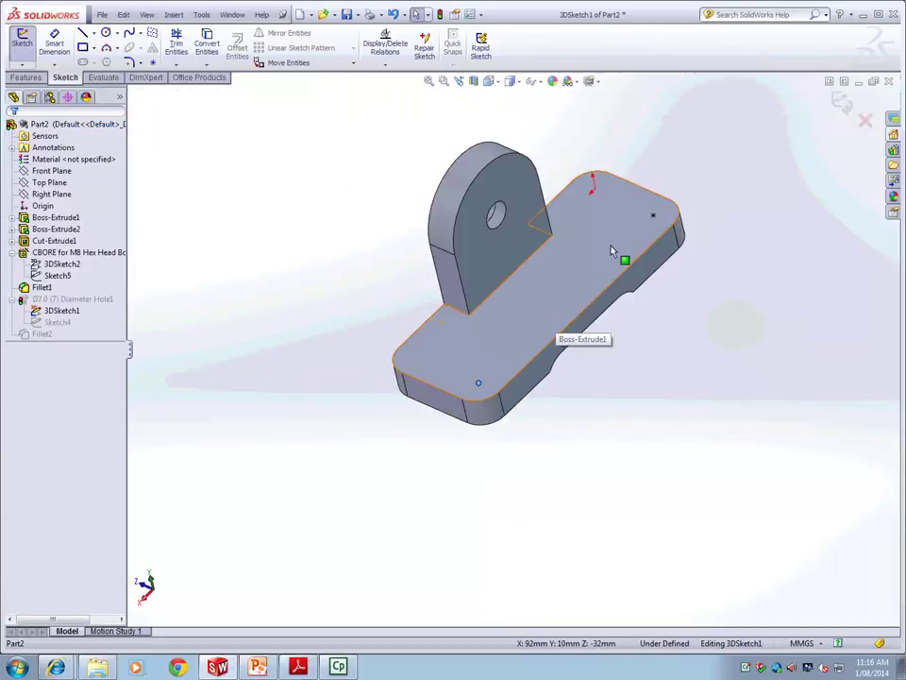
{"action": "left_click", "coordinate": [653, 216]}
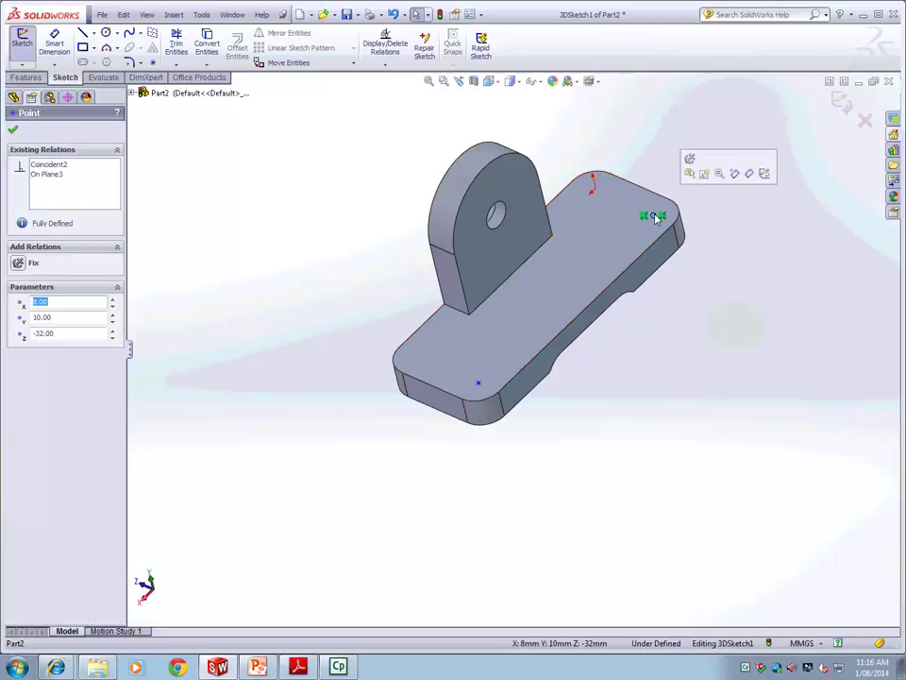
{"action": "left_click", "coordinate": [50, 165]}
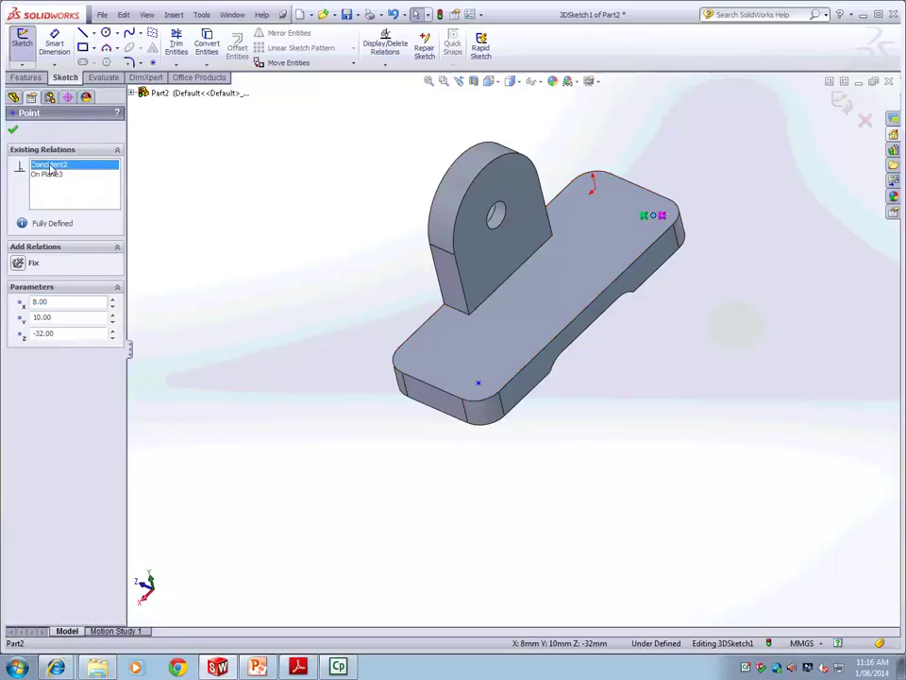
{"action": "key", "text": "Delete"}
{"action": "key", "text": "Escape"}
Dimension the near corner's hole point 8 mm from the base's short end edge and 8 mm from its long front edge
{"action": "scroll", "coordinate": [479, 387], "scroll_direction": "up", "scroll_amount": 5}
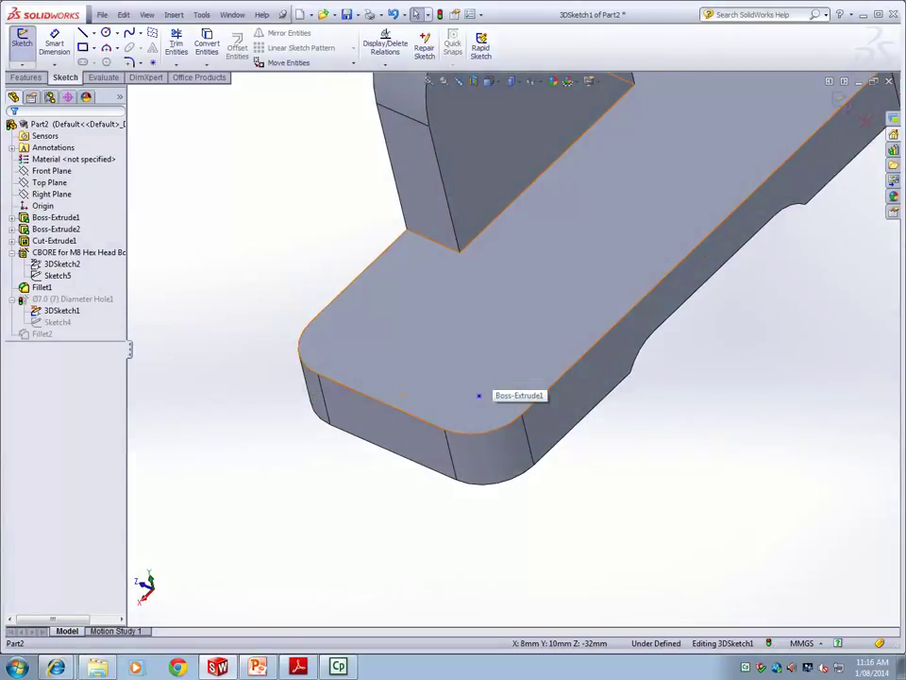
{"action": "key", "text": "d"}
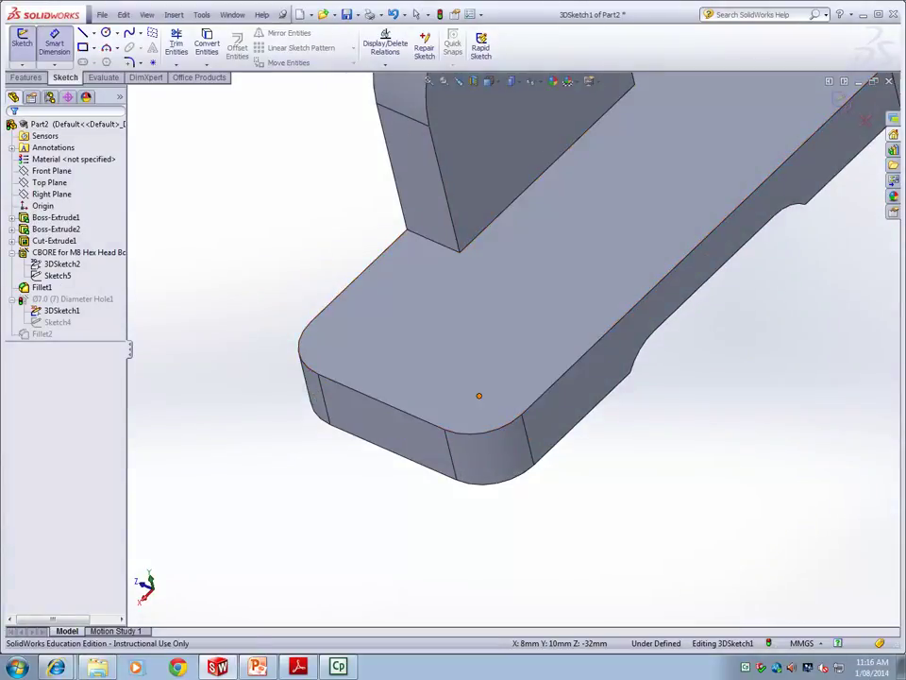
{"action": "left_click", "coordinate": [478, 396]}
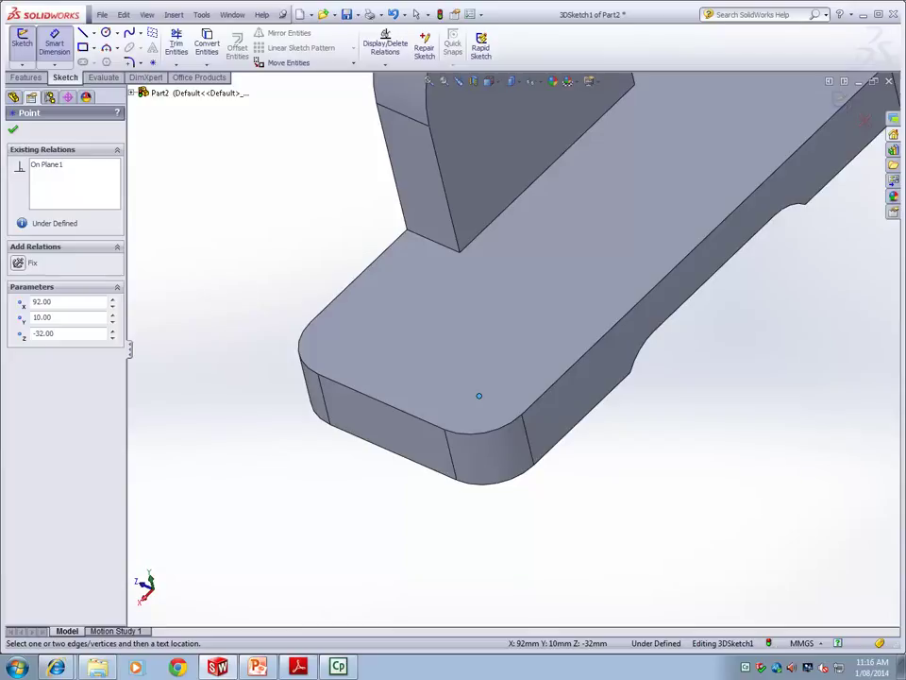
{"action": "left_click", "coordinate": [413, 412]}
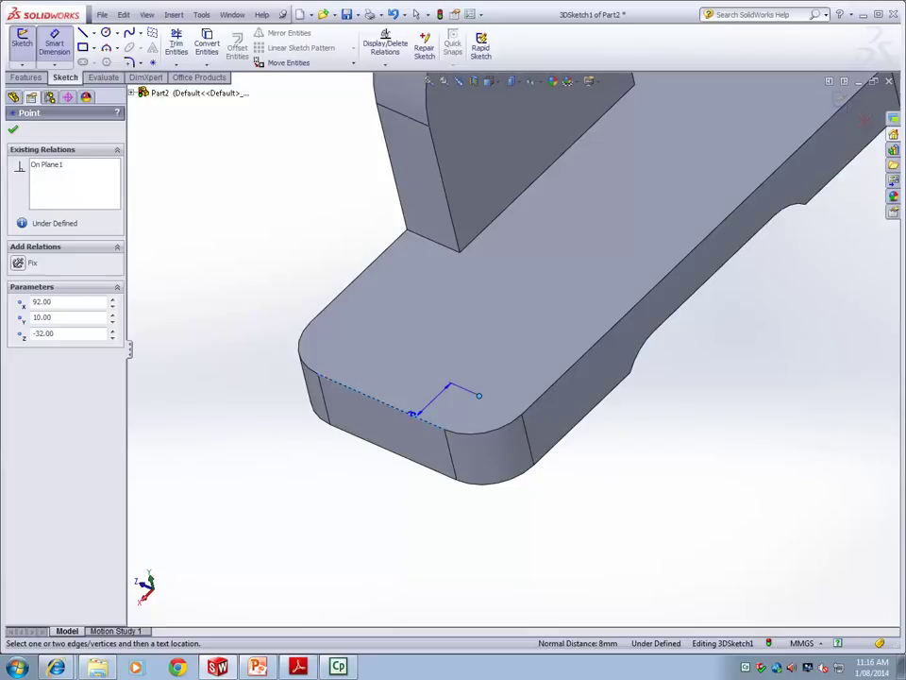
{"action": "left_click", "coordinate": [449, 385]}
{"action": "key", "text": "Return"}
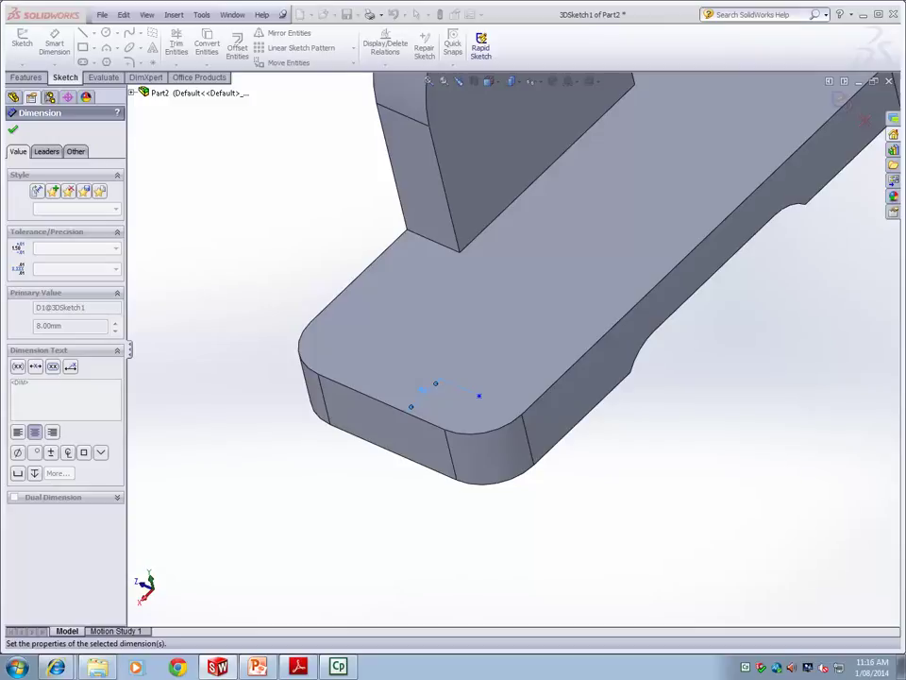
{"action": "left_click", "coordinate": [478, 394]}
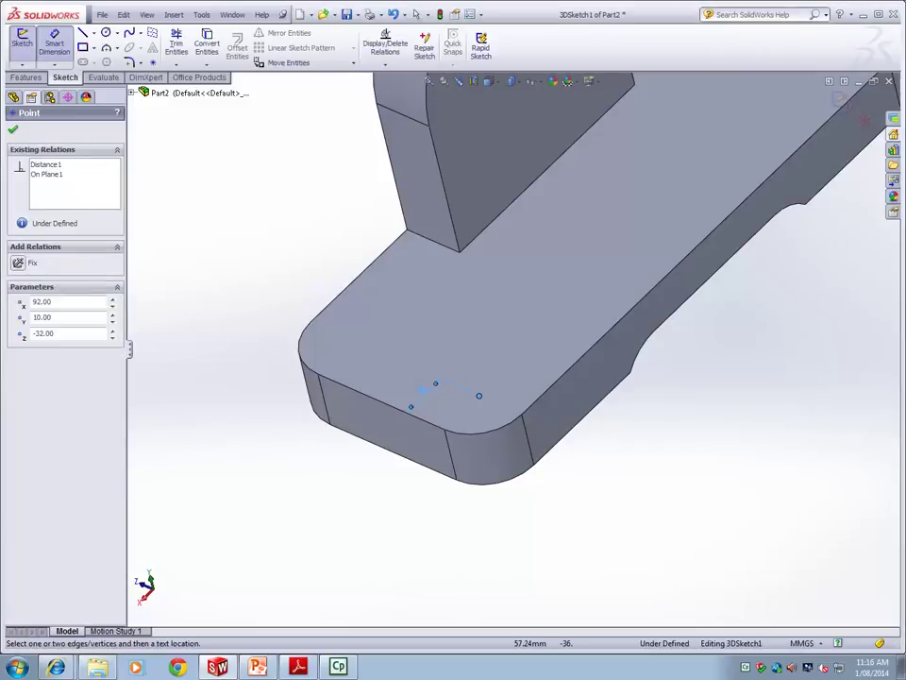
{"action": "left_click", "coordinate": [555, 383]}
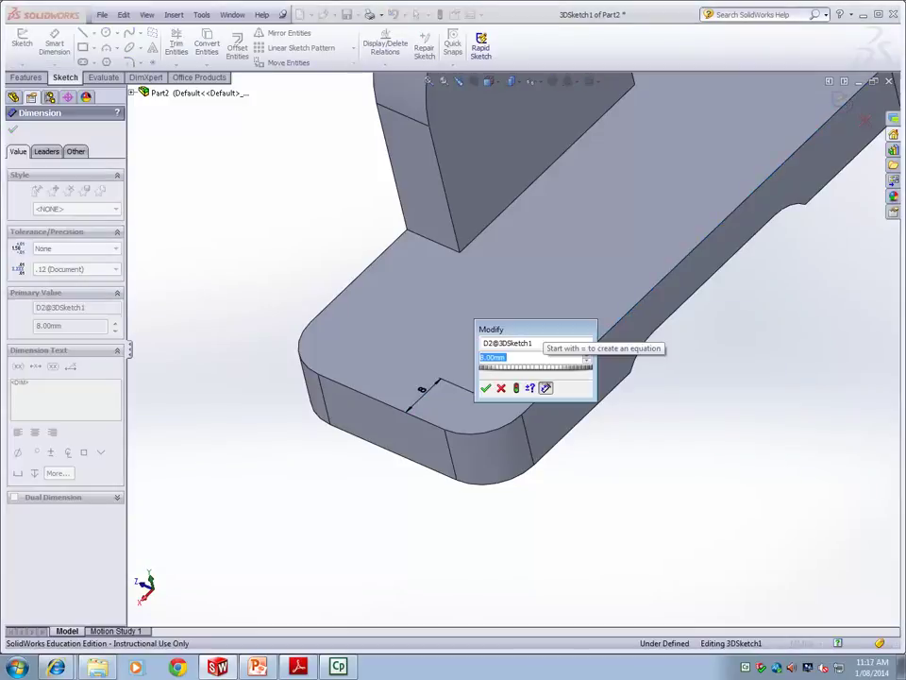
{"action": "key", "text": "Return"}
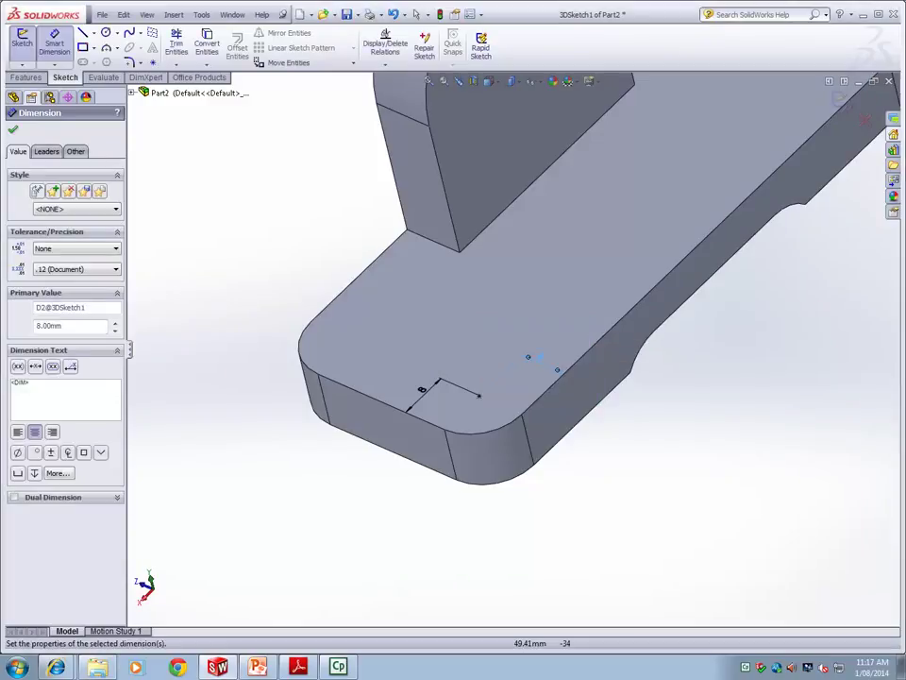
Set the near hole point's distance from the base's long front edge to 20 mm and exit the position sketch
{"action": "double_click", "coordinate": [422, 389]}
{"action": "type", "text": "20"}
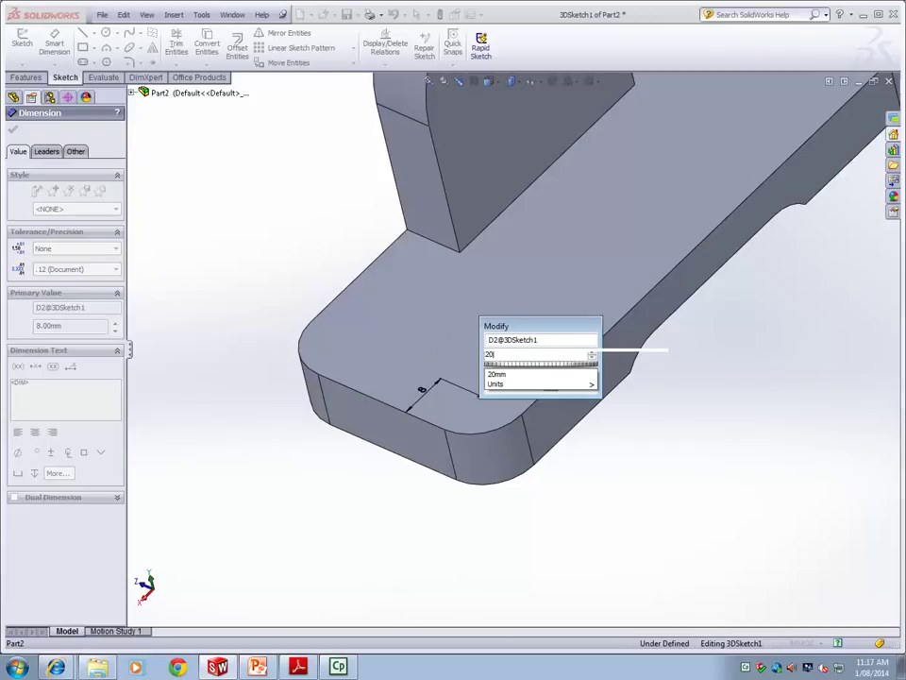
{"action": "key", "text": "Return"}
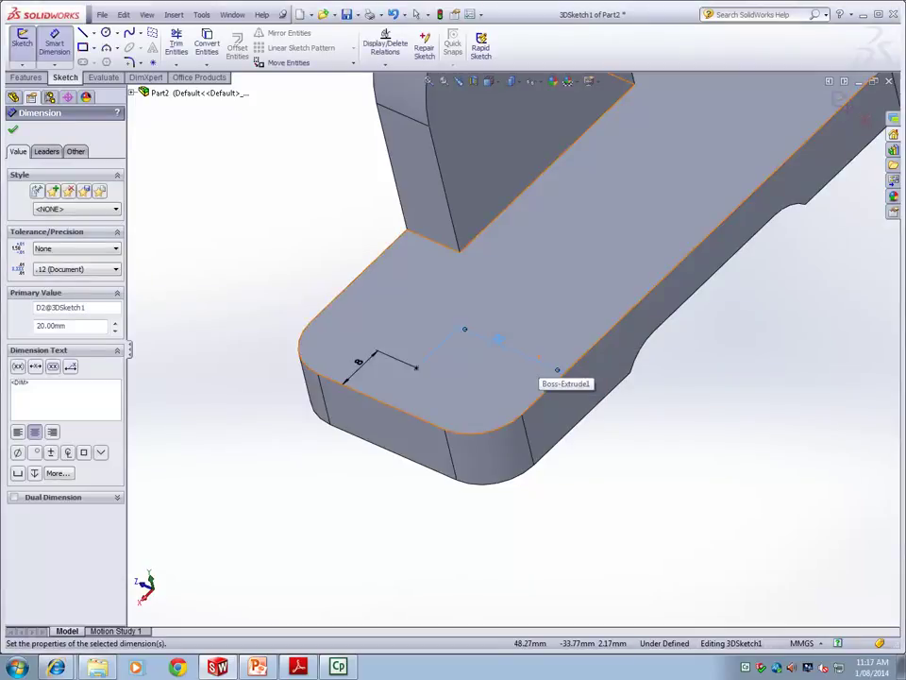
{"action": "scroll", "coordinate": [558, 366], "scroll_direction": "down", "scroll_amount": 2}
{"action": "key", "text": "Escape"}
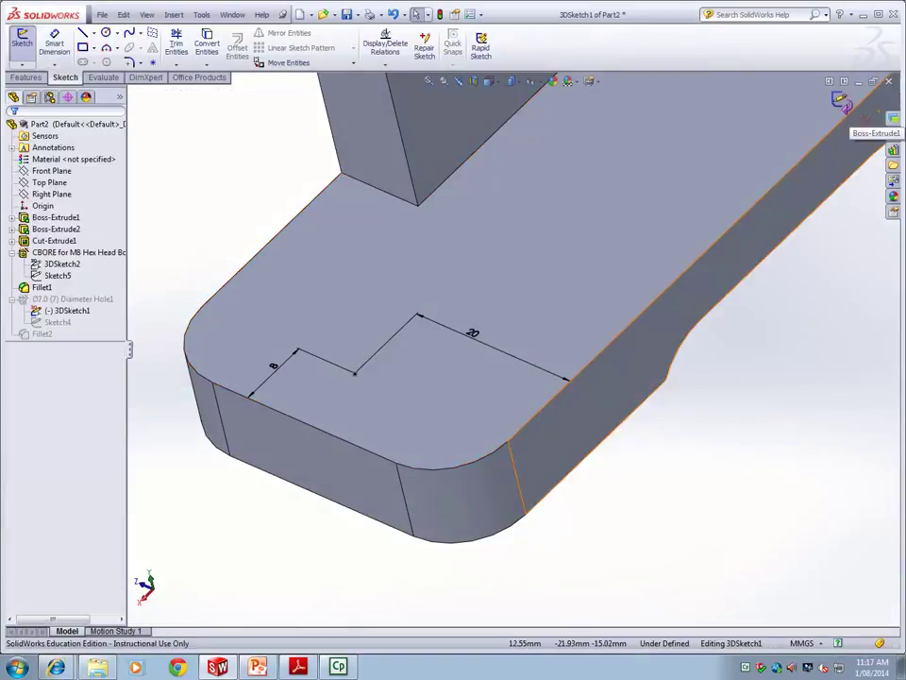
{"action": "left_click", "coordinate": [843, 104]}
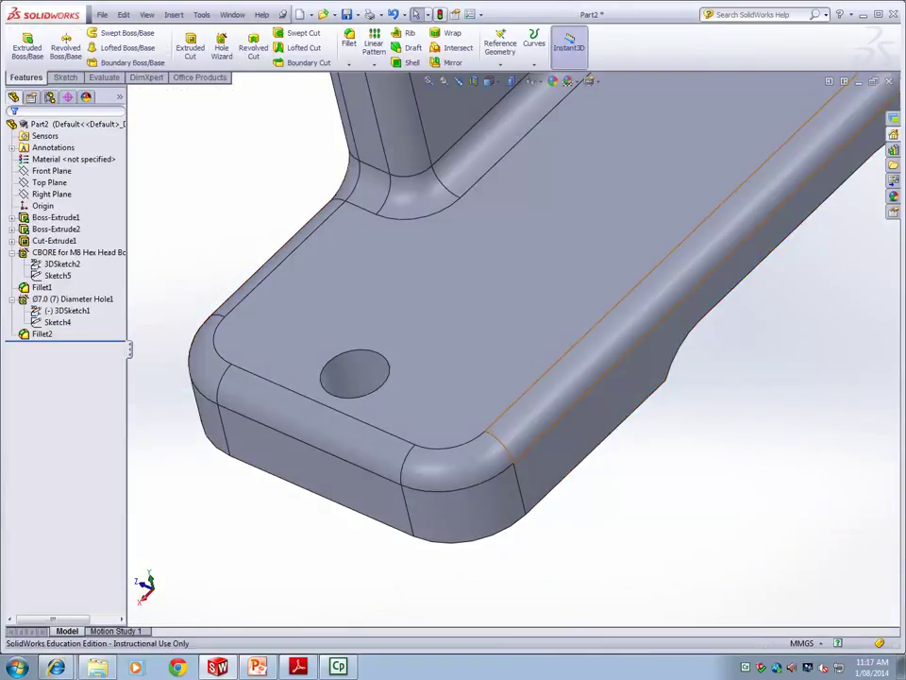
{"action": "scroll", "coordinate": [355, 441], "scroll_direction": "up", "scroll_amount": 1}
{"action": "scroll", "coordinate": [431, 390], "scroll_direction": "up", "scroll_amount": 3}
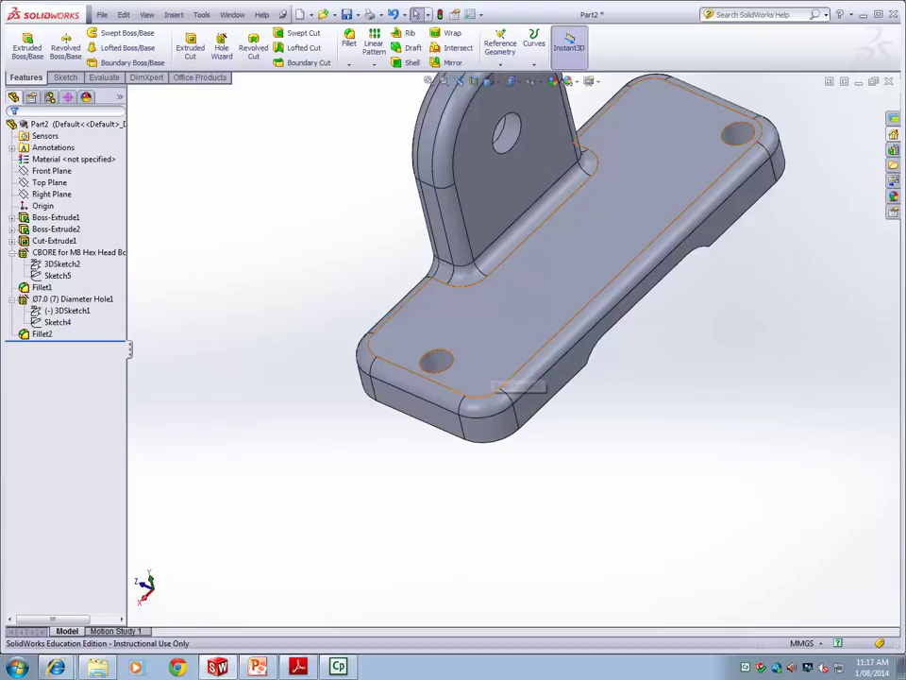
{"action": "scroll", "coordinate": [492, 365], "scroll_direction": "up", "scroll_amount": 3}
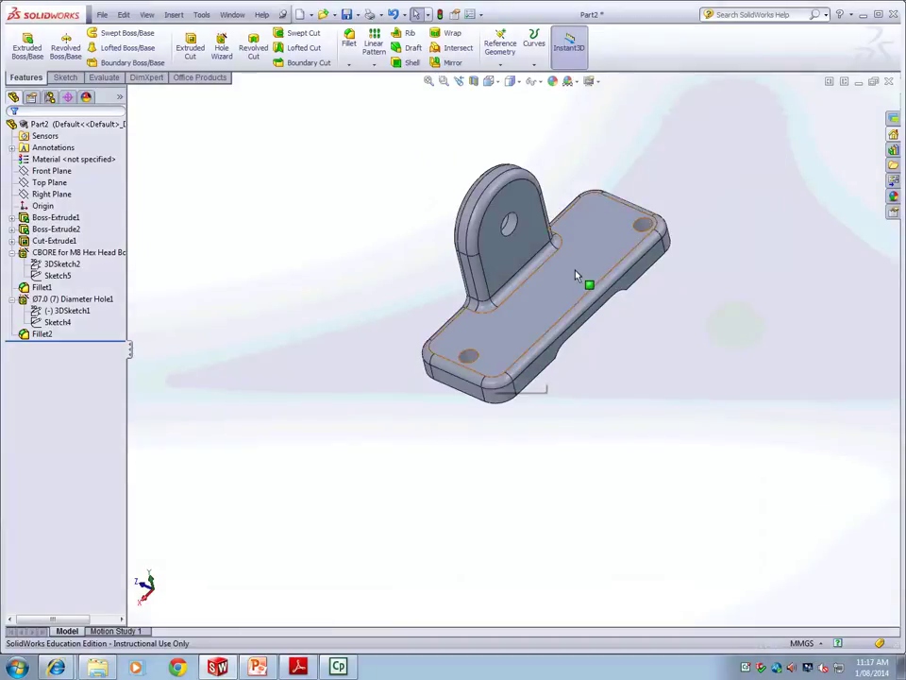
{"action": "scroll", "coordinate": [575, 275], "scroll_direction": "down", "scroll_amount": 2}
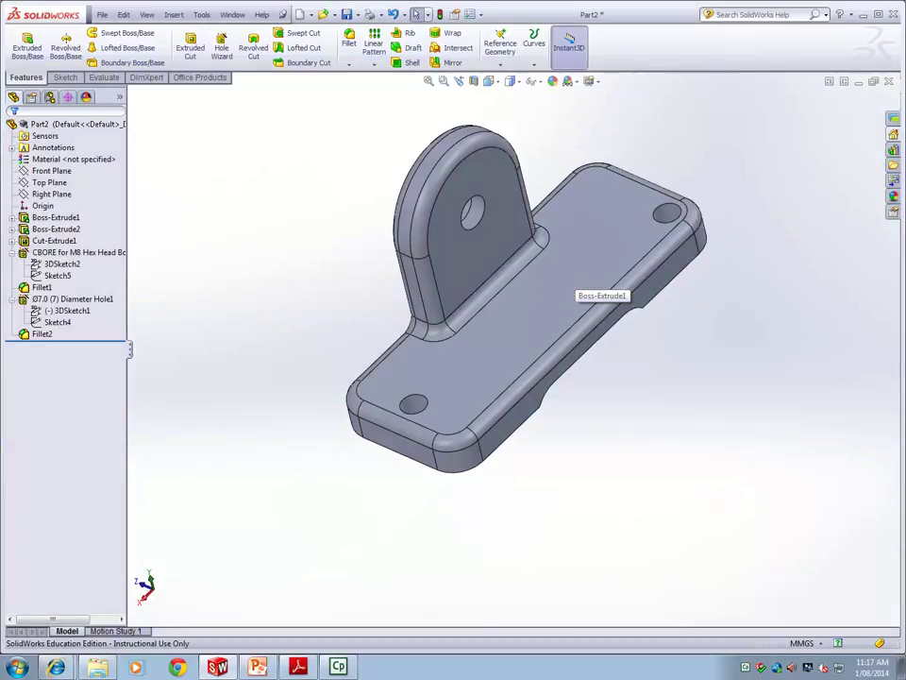
{"action": "key", "text": "alt+f"}
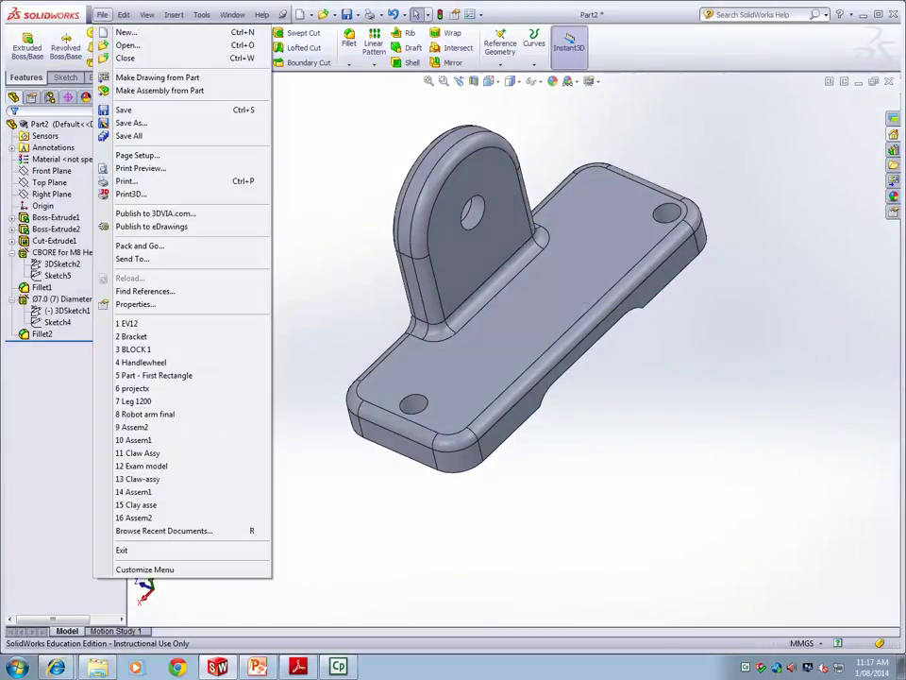
{"action": "key", "text": "e"}
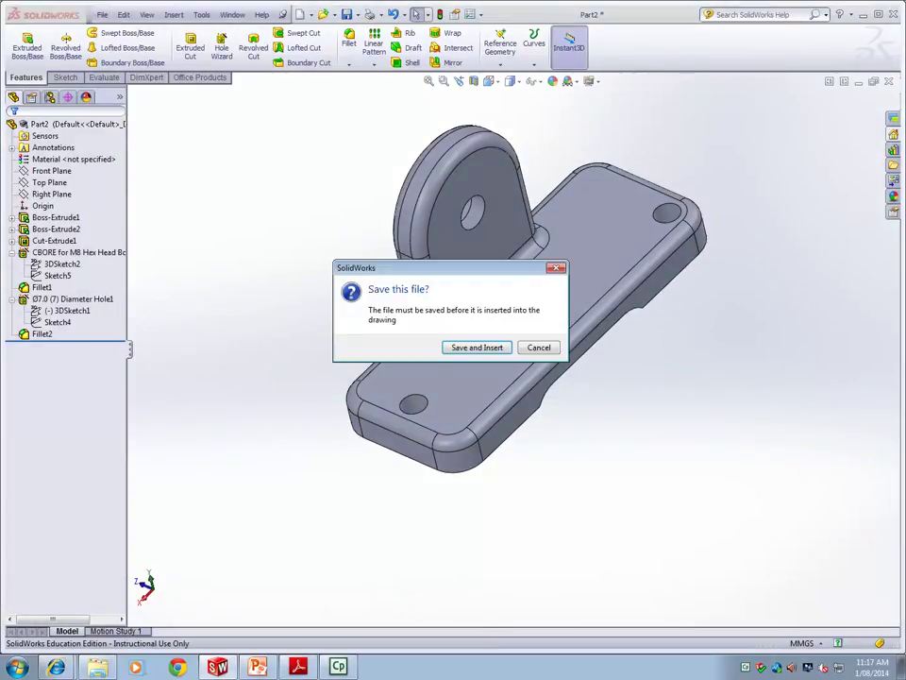
{"action": "key", "text": "Return"}
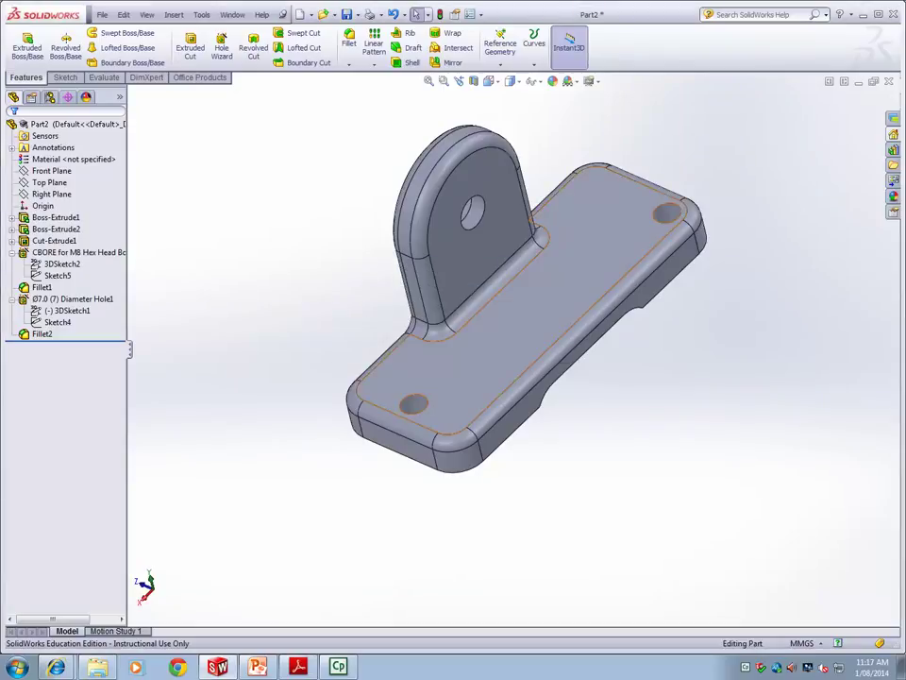
Save the bracket part
{"action": "key", "text": "alt+f"}
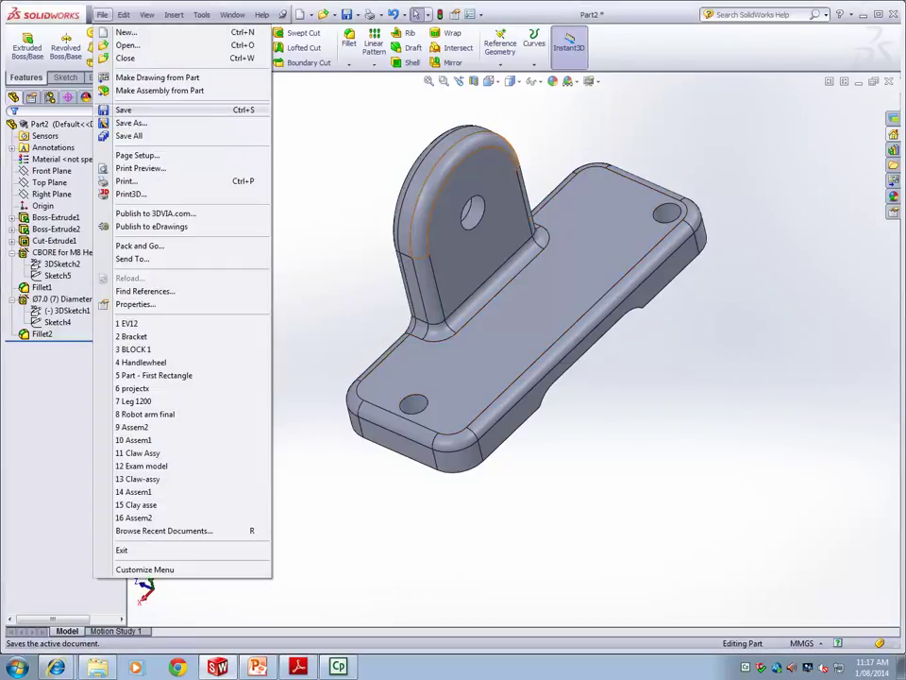